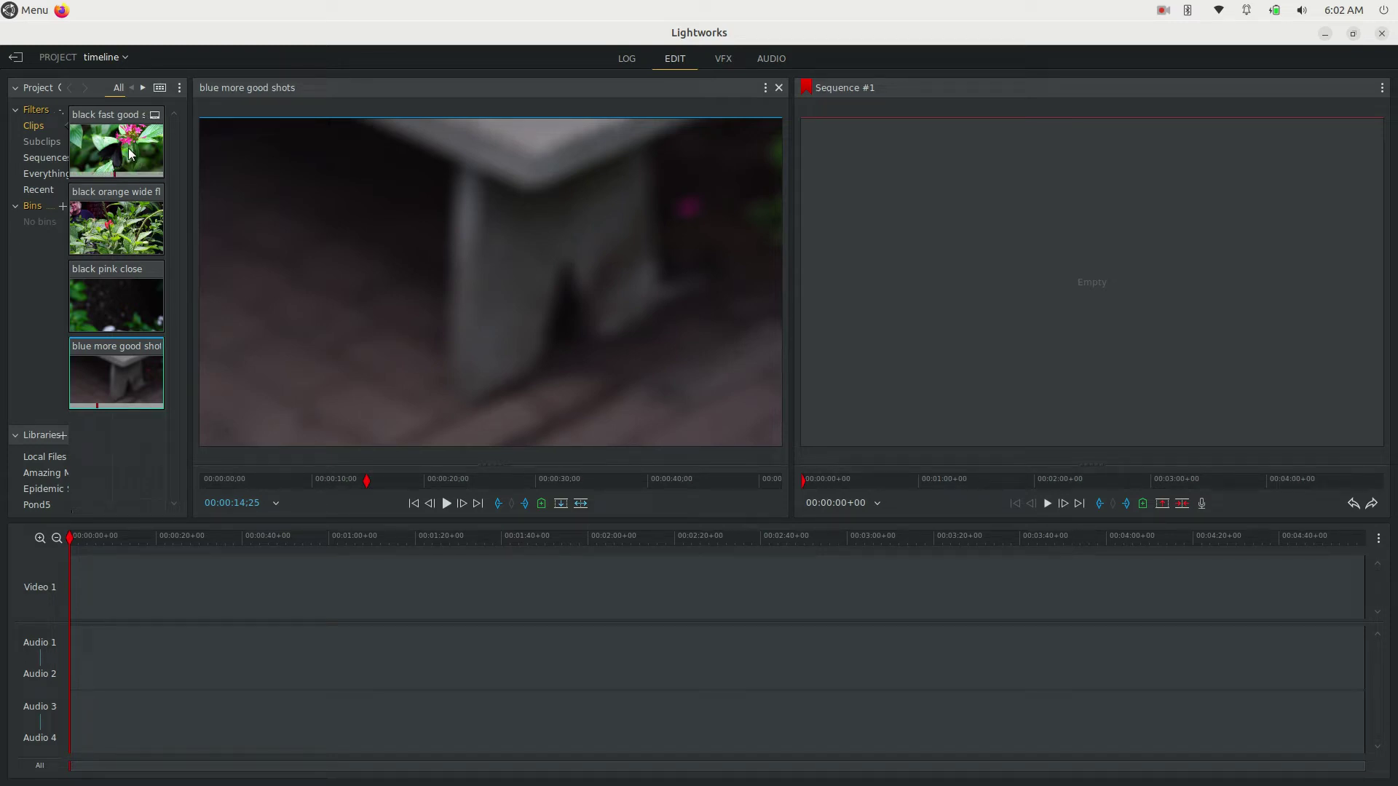
# Open the black fast good shot clip and mark a section from about 6 to 13.6 seconds.
pyautogui.click(130, 153)
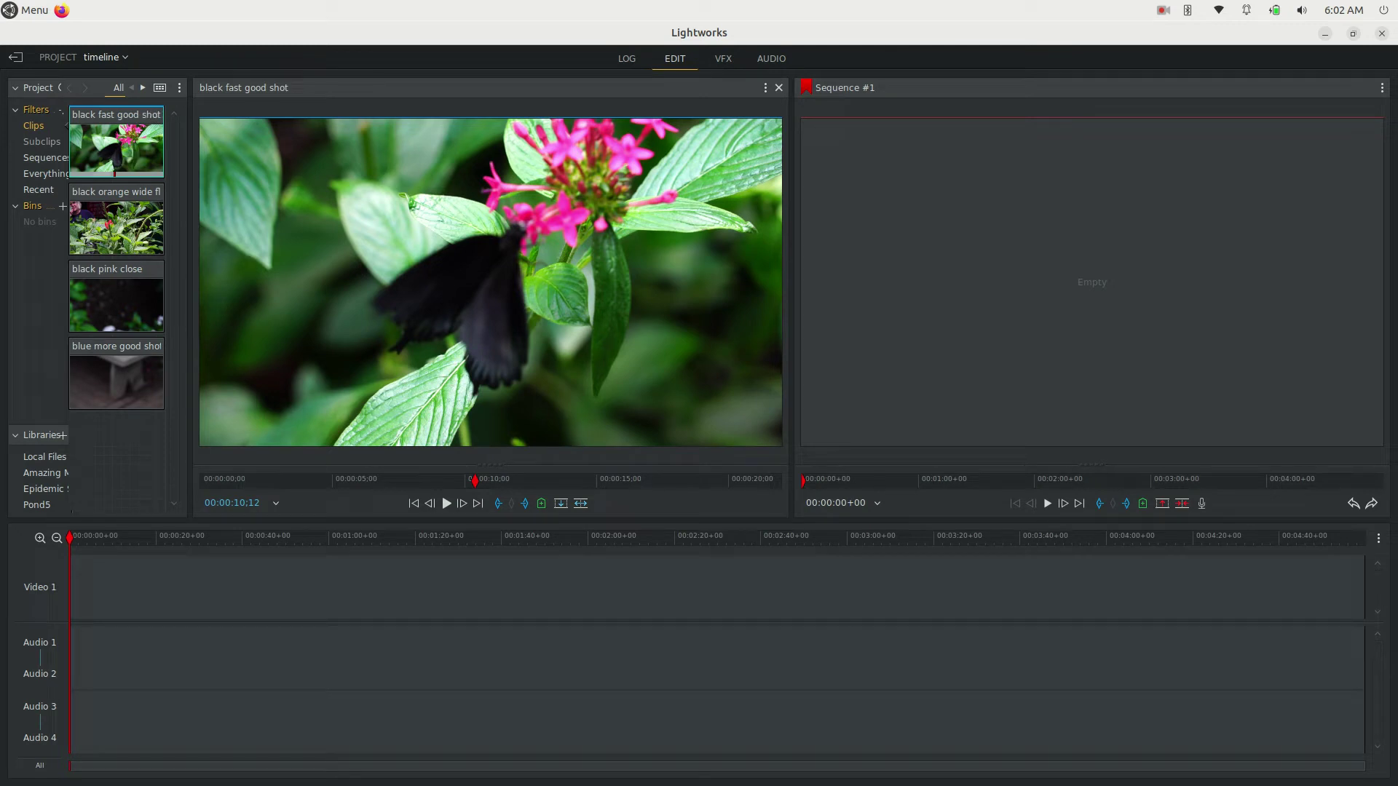
pyautogui.click(625, 59)
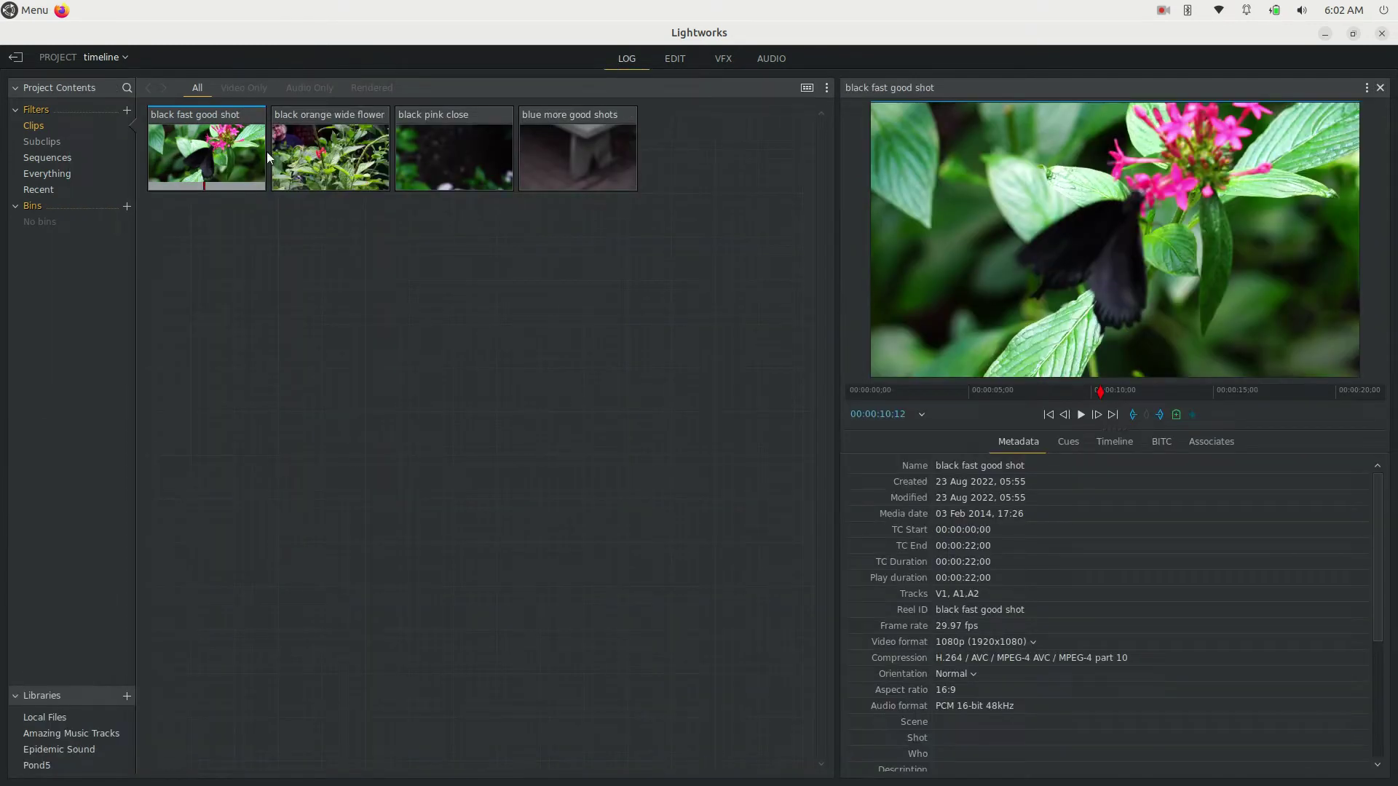
pyautogui.click(675, 60)
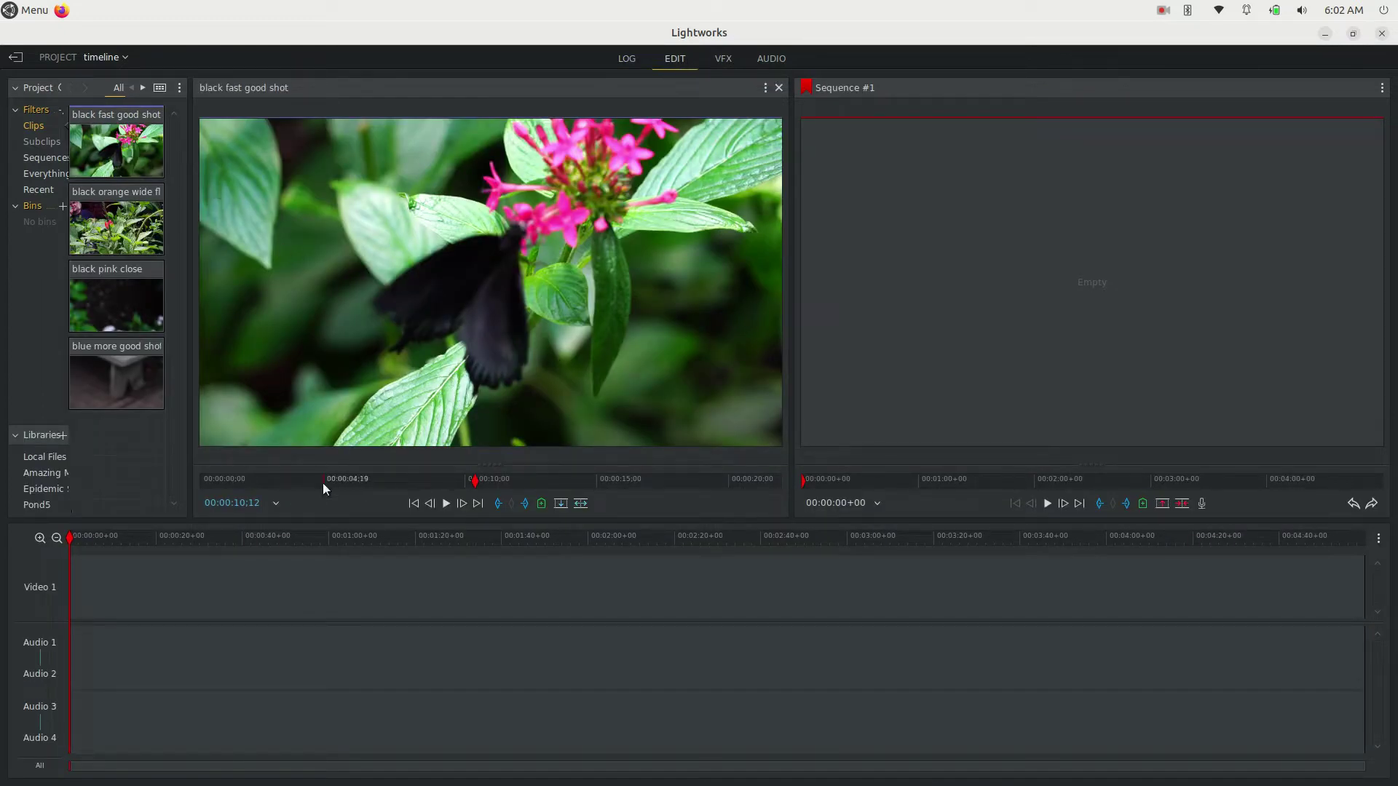
pyautogui.click(299, 481)
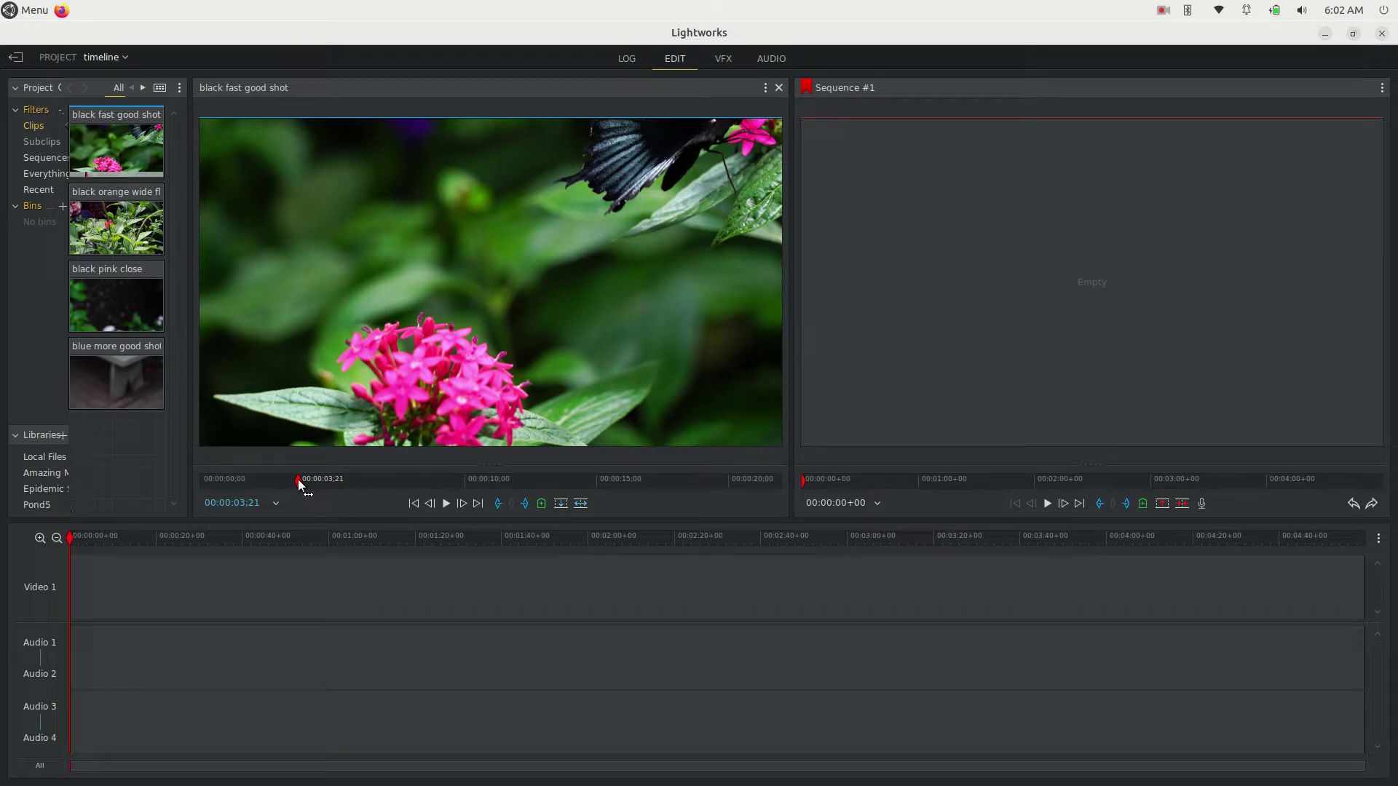
pyautogui.press('space')
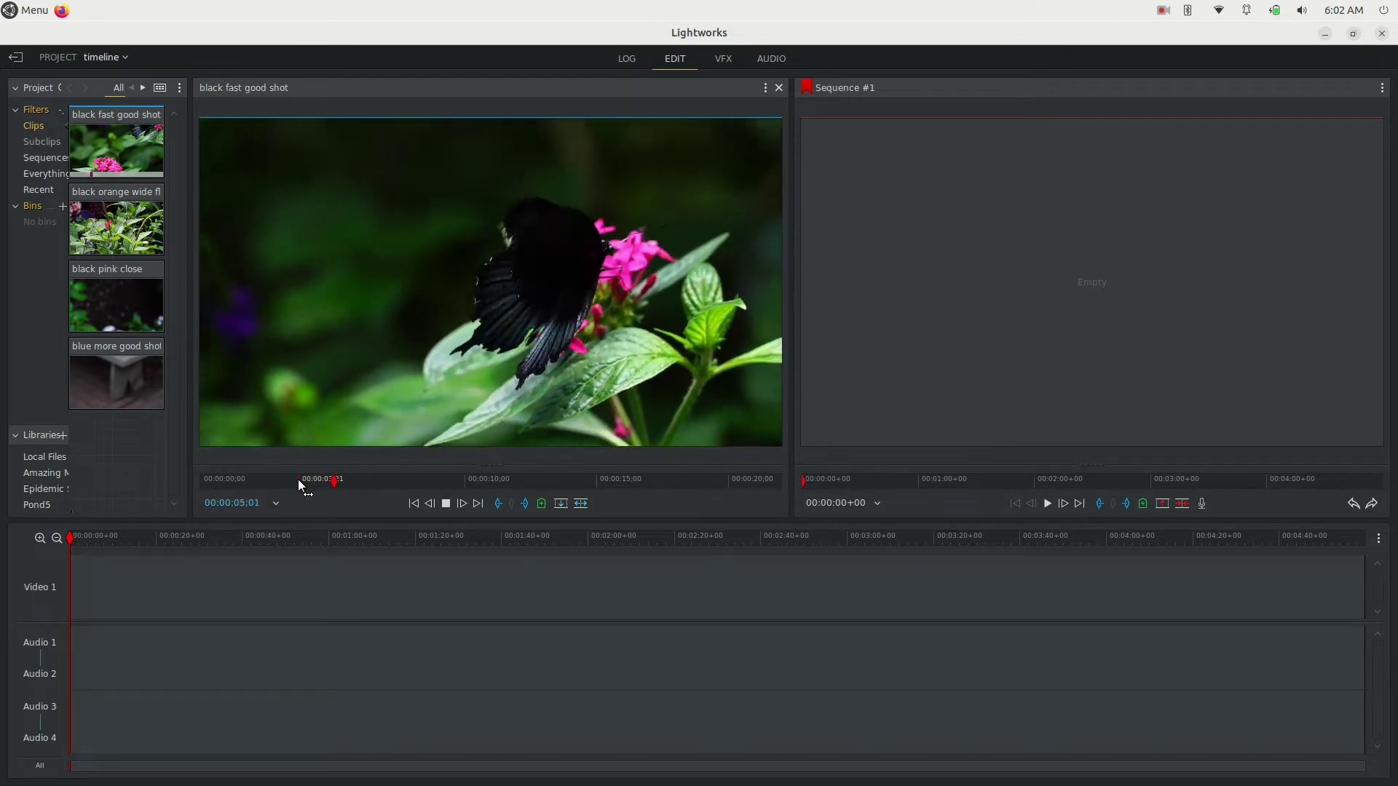
pyautogui.press('i')
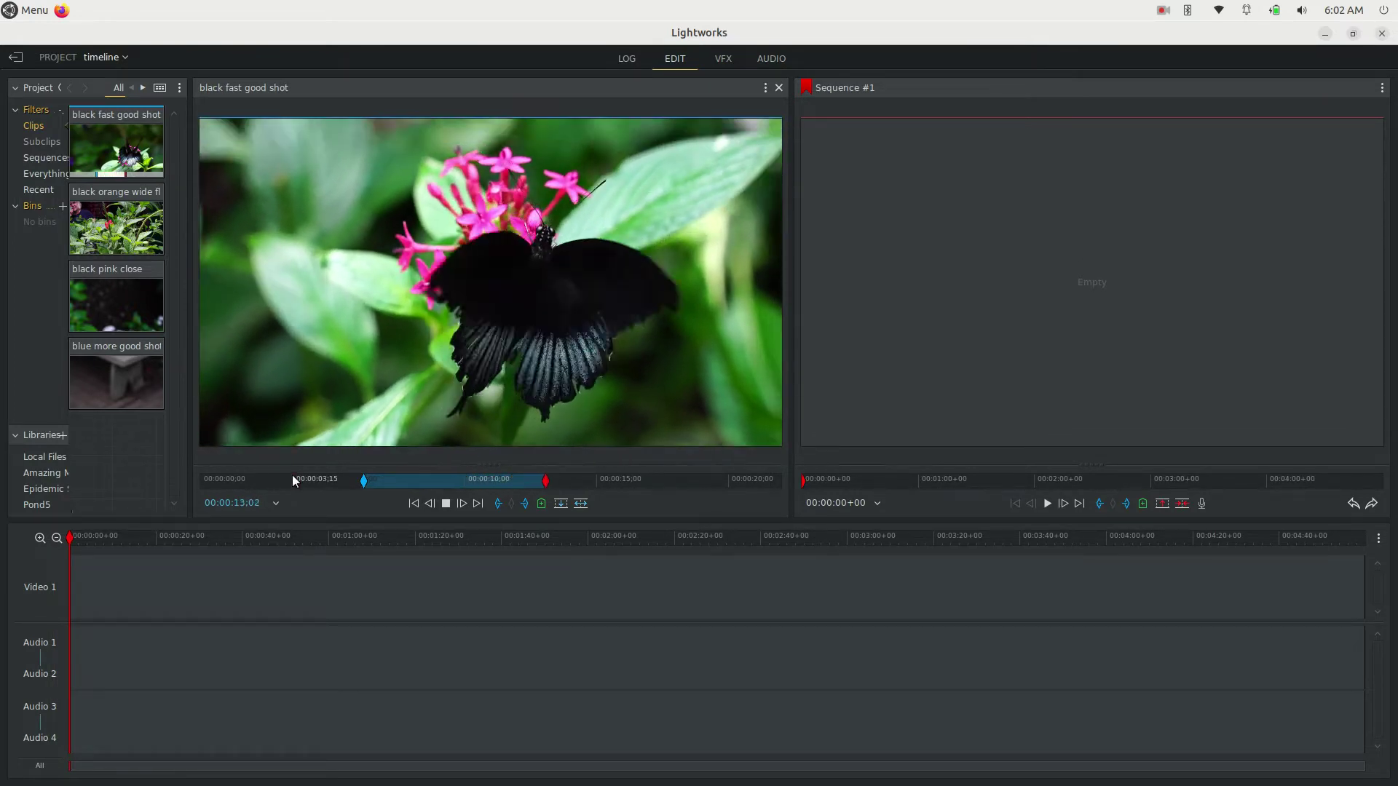
pyautogui.press('space')
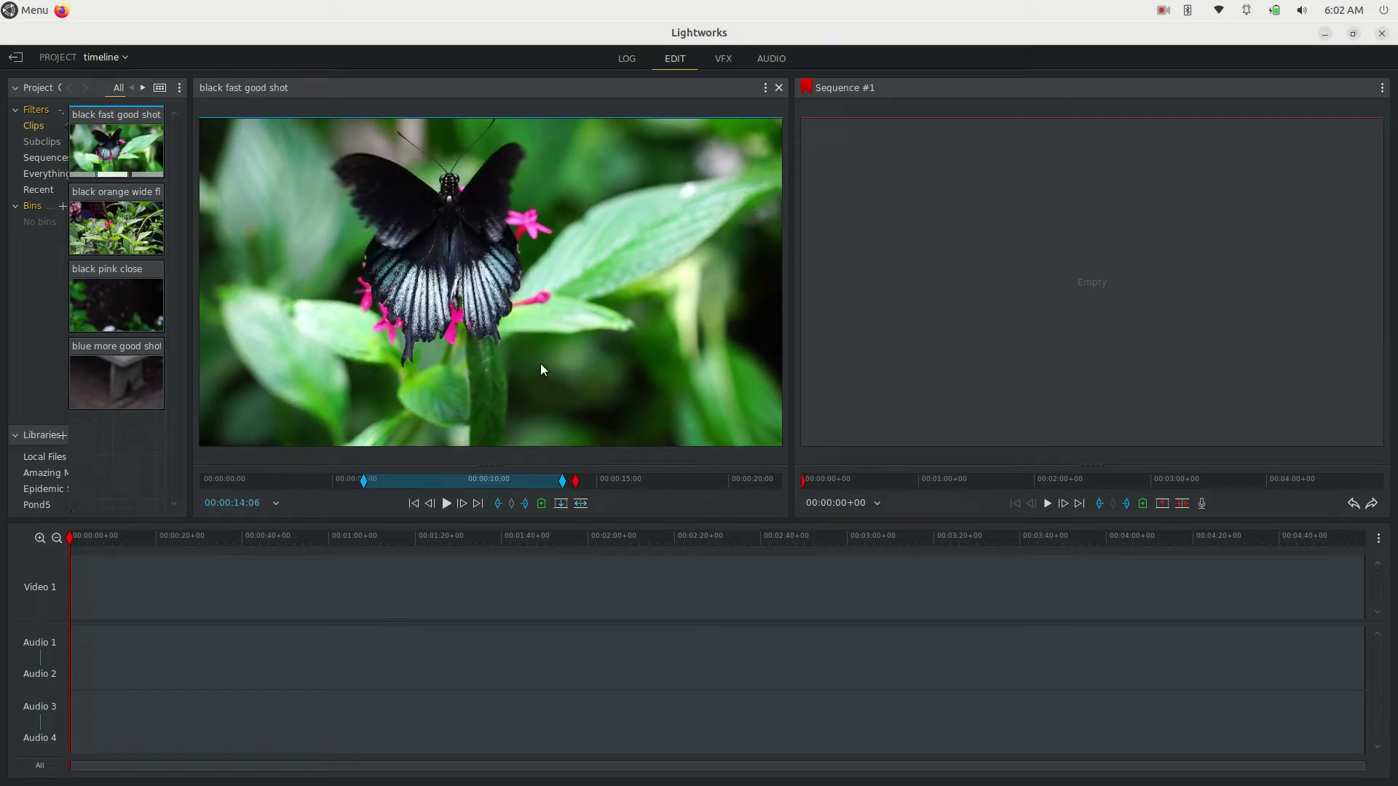
# Place the marked section at the start of the timeline and park the sequence playhead at 00:00:02.25.
pyautogui.moveTo(548, 364); pyautogui.dragTo(81, 604)
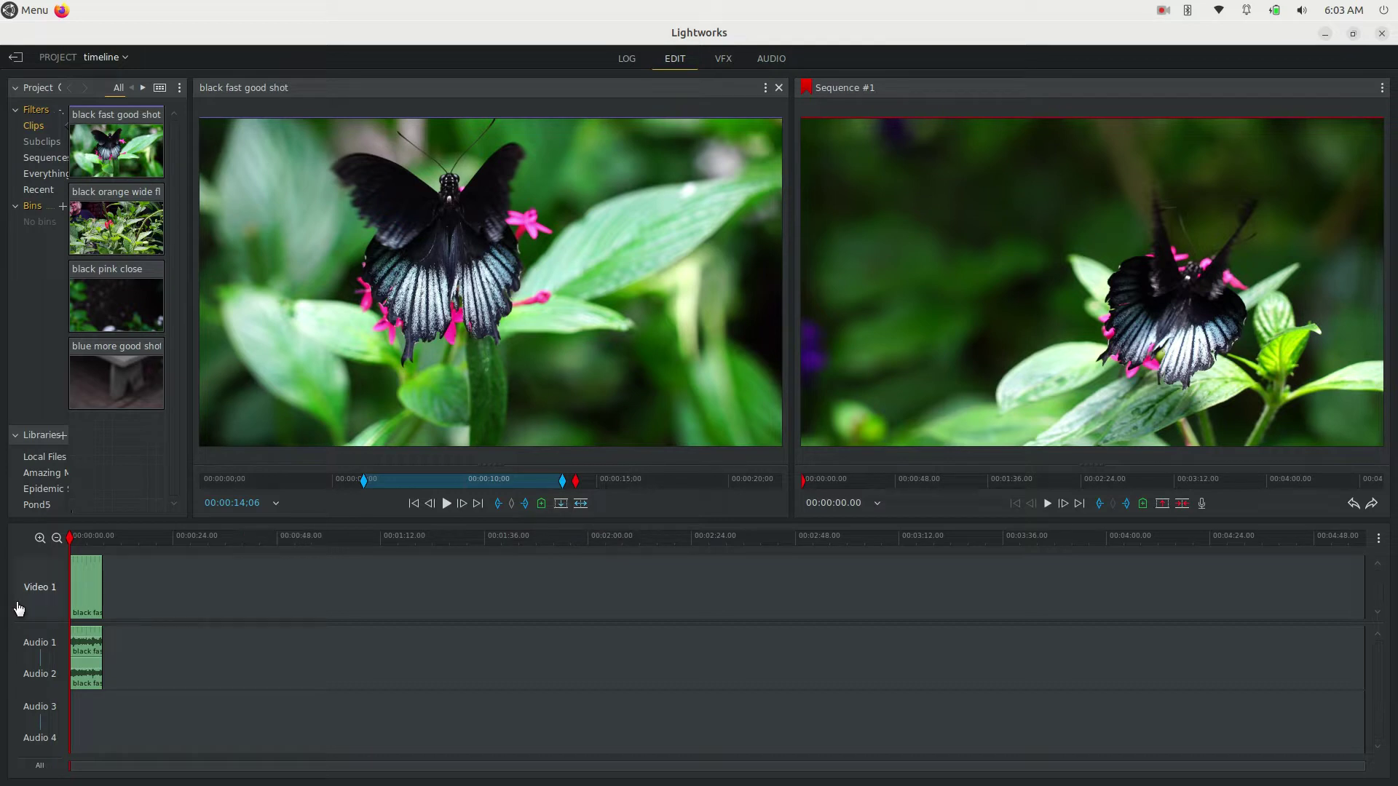
pyautogui.click(40, 539)
pyautogui.click(41, 539)
pyautogui.click(40, 539)
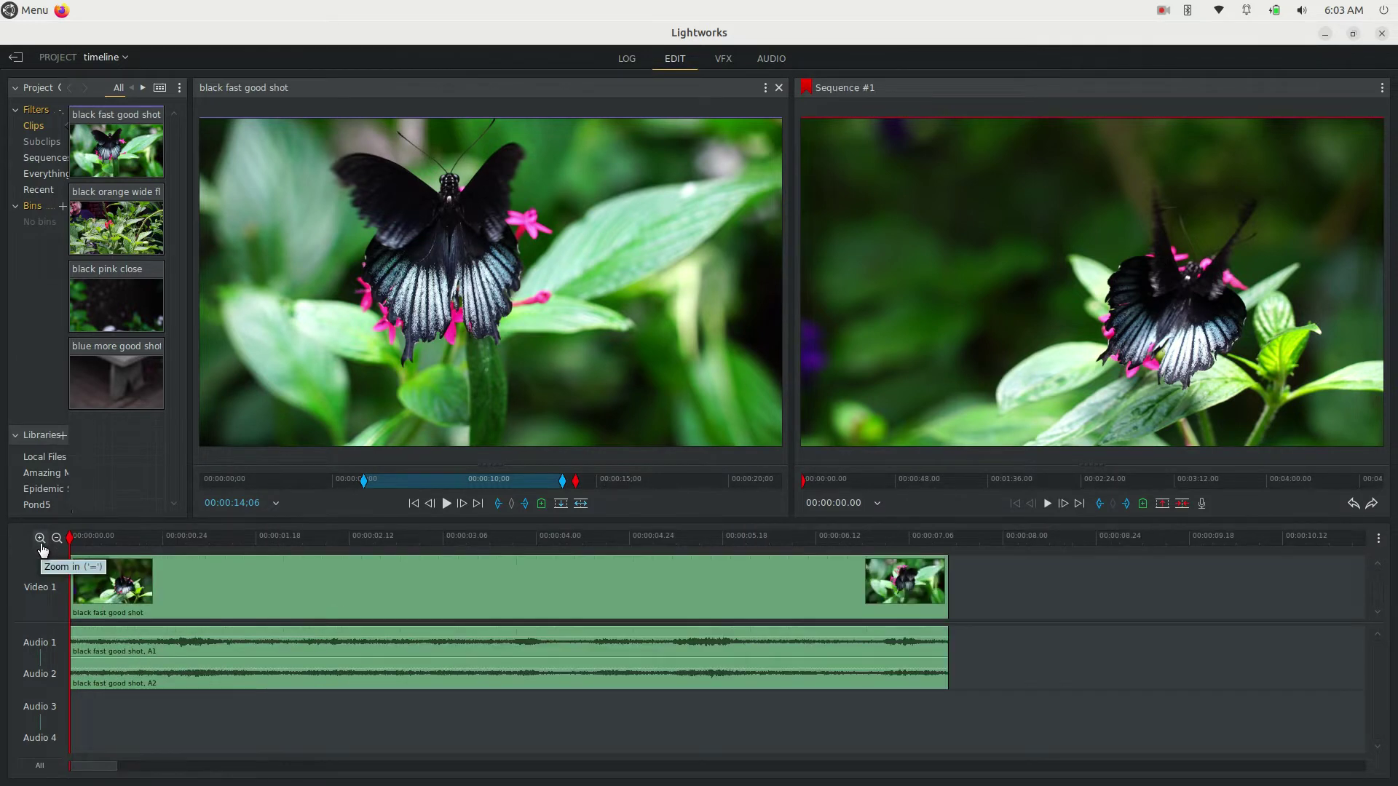
pyautogui.click(40, 539)
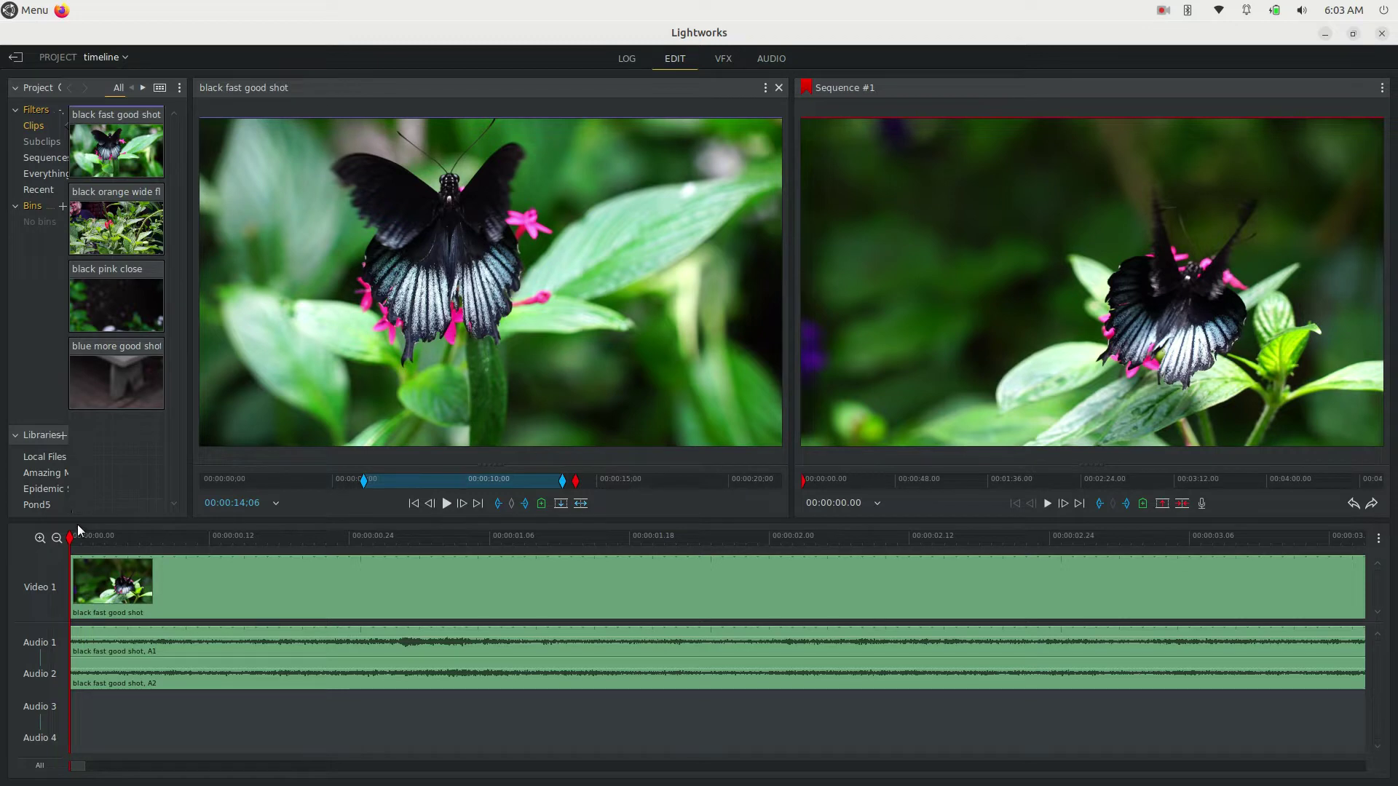
pyautogui.click(57, 539)
pyautogui.click(386, 539)
pyautogui.click(396, 540)
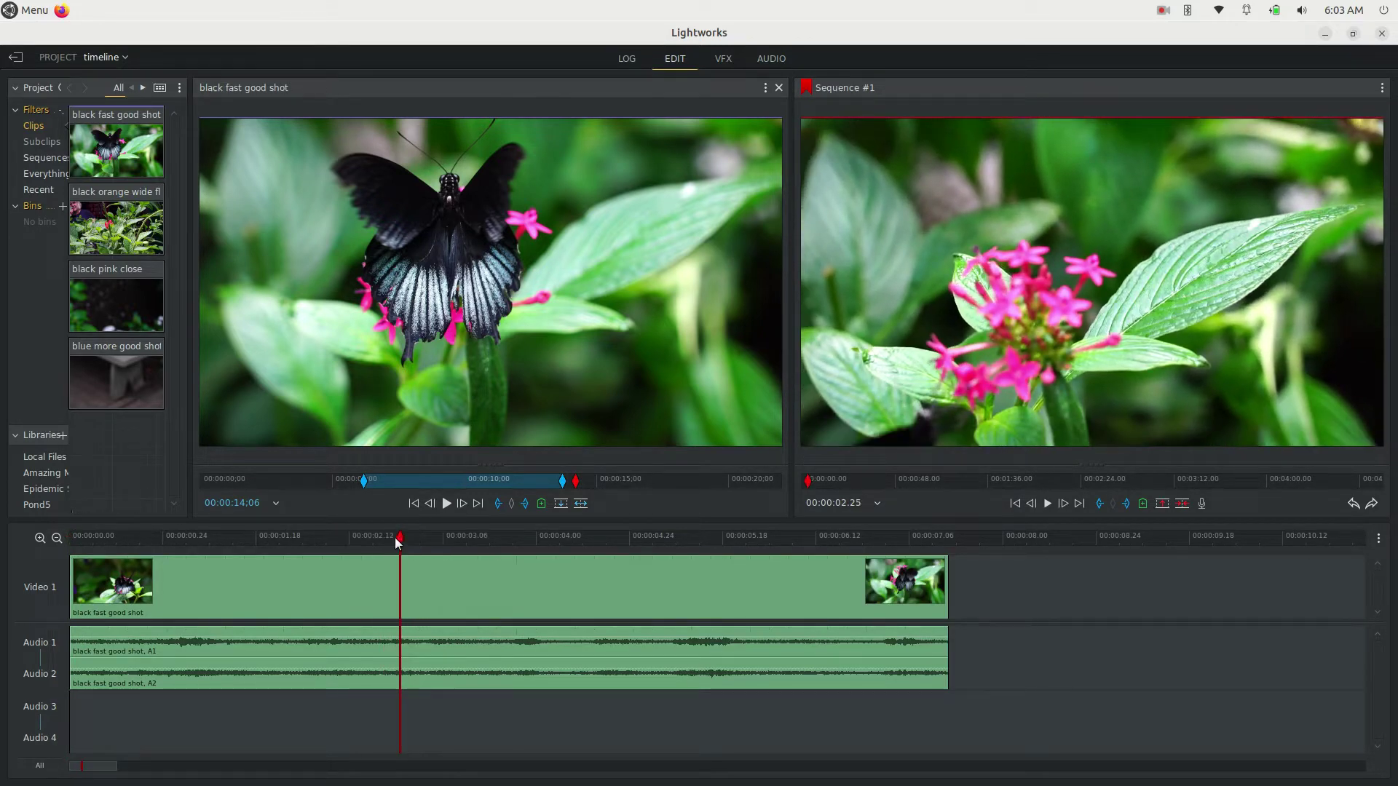
# Open the black orange wide flower clip and mark a section from about 6 to 8.2 seconds.
pyautogui.click(113, 227)
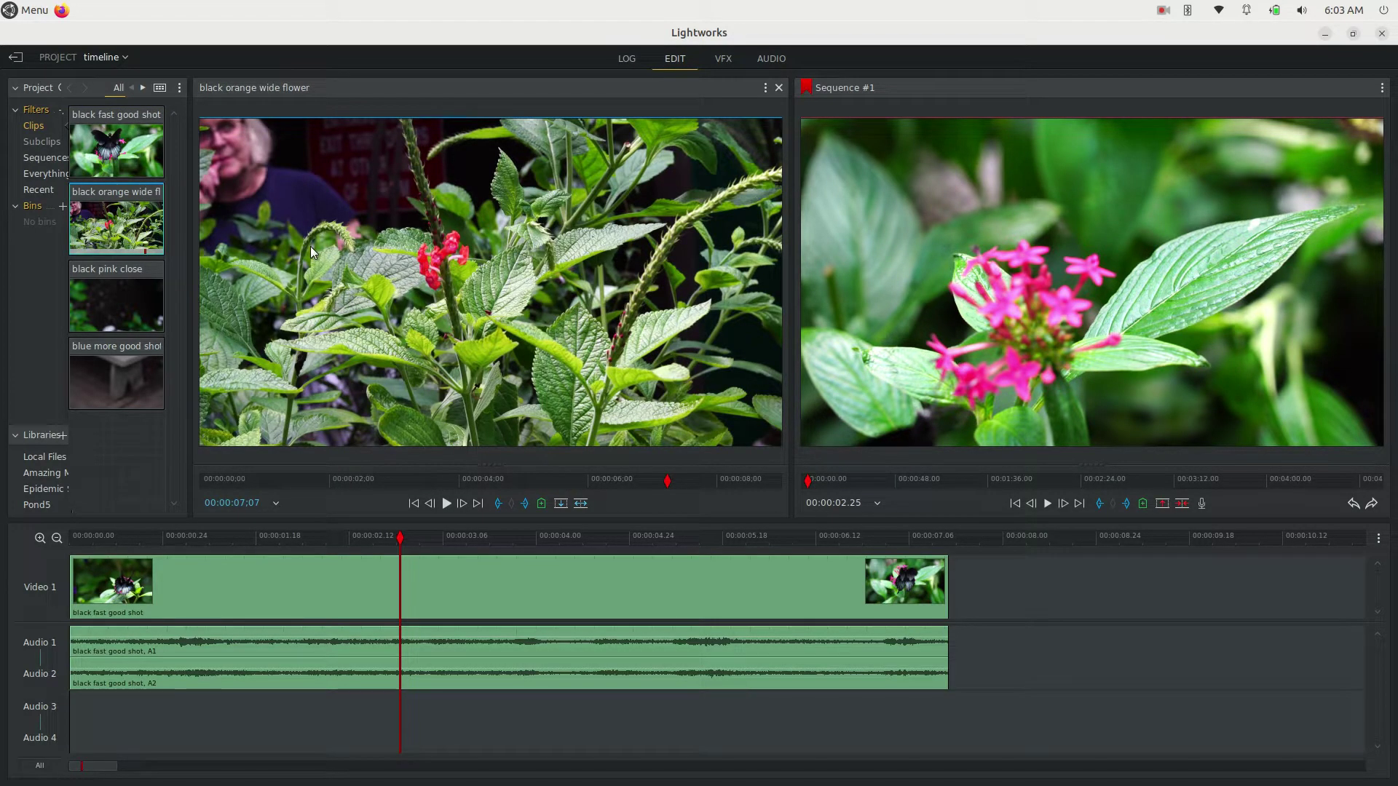
pyautogui.moveTo(416, 478); pyautogui.dragTo(212, 483)
pyautogui.press('space')
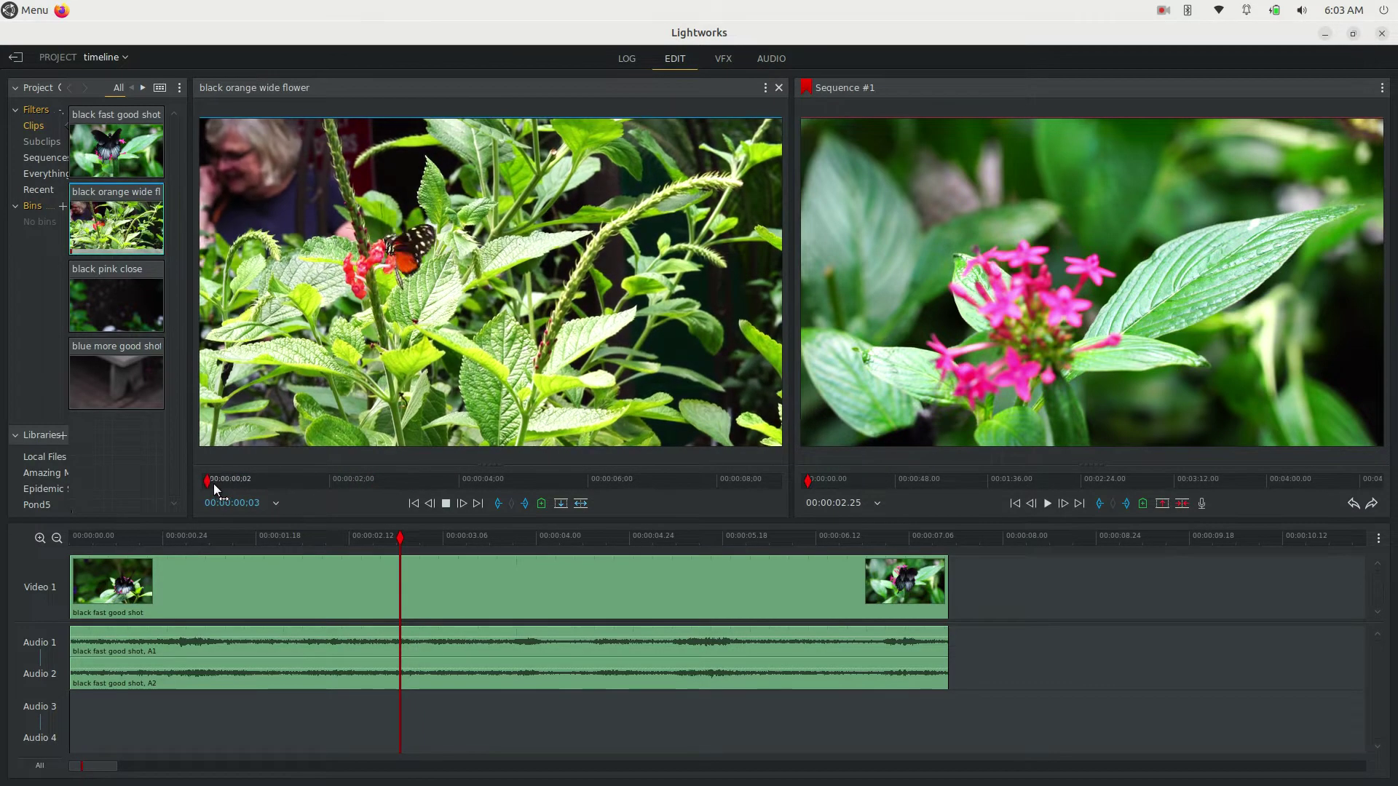
pyautogui.press('i')
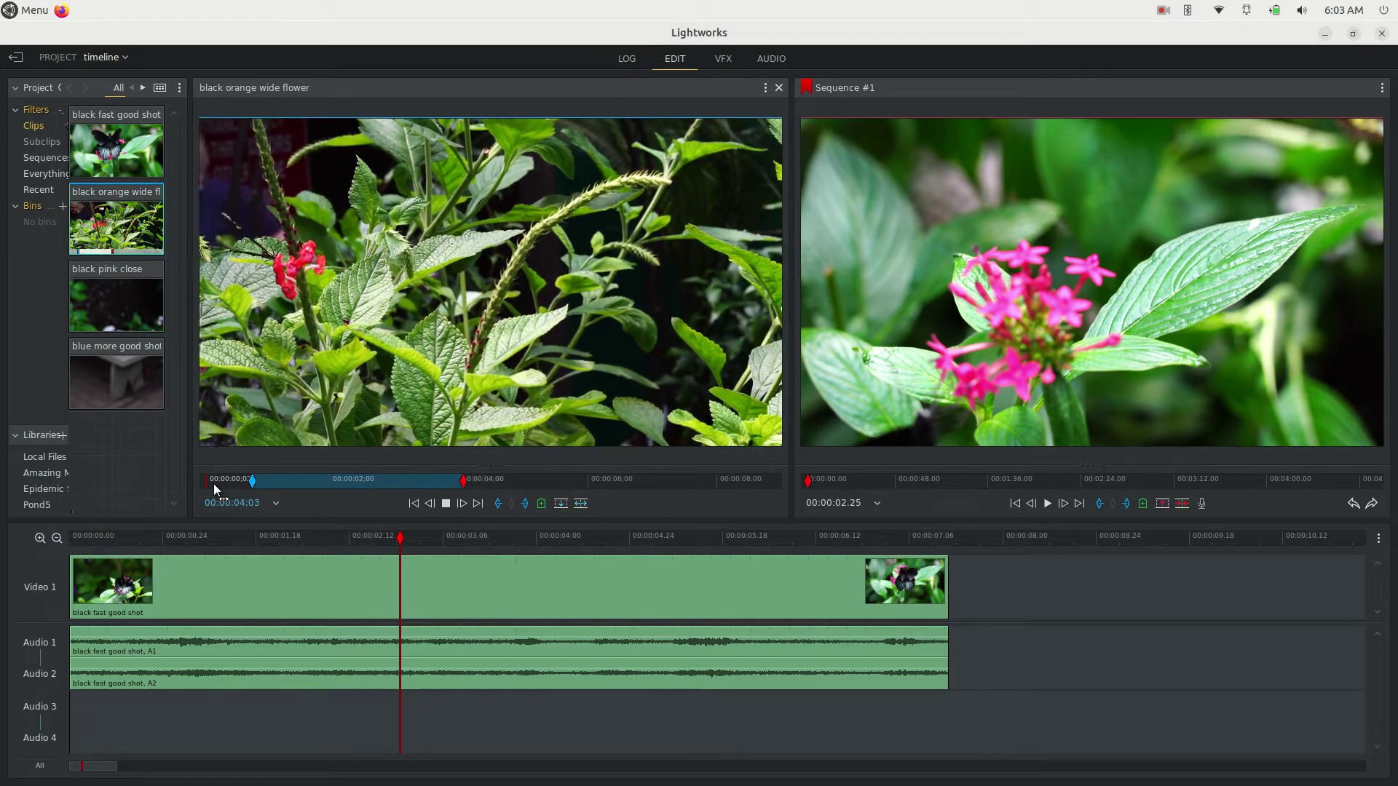
pyautogui.press('i')
pyautogui.press('o')
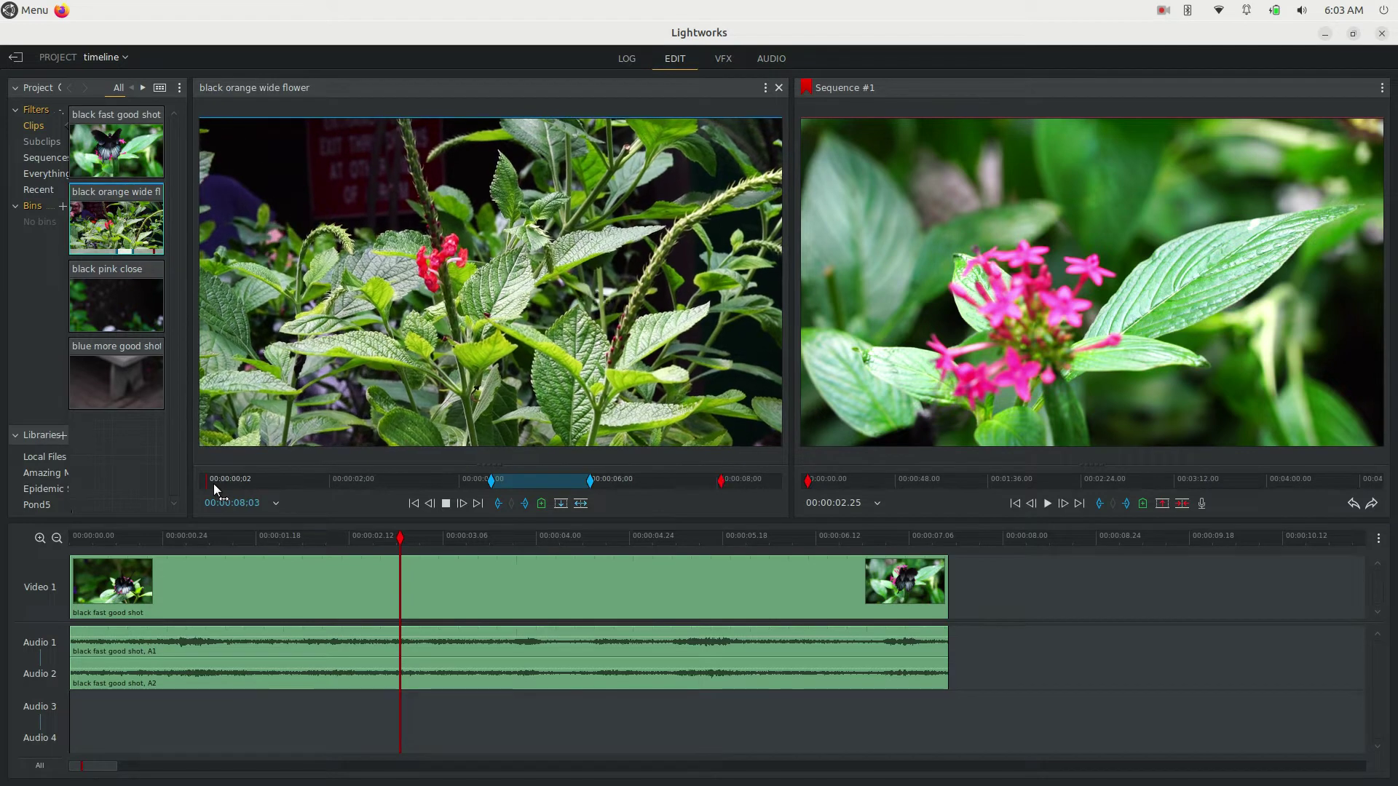
pyautogui.press('i')
pyautogui.press('o')
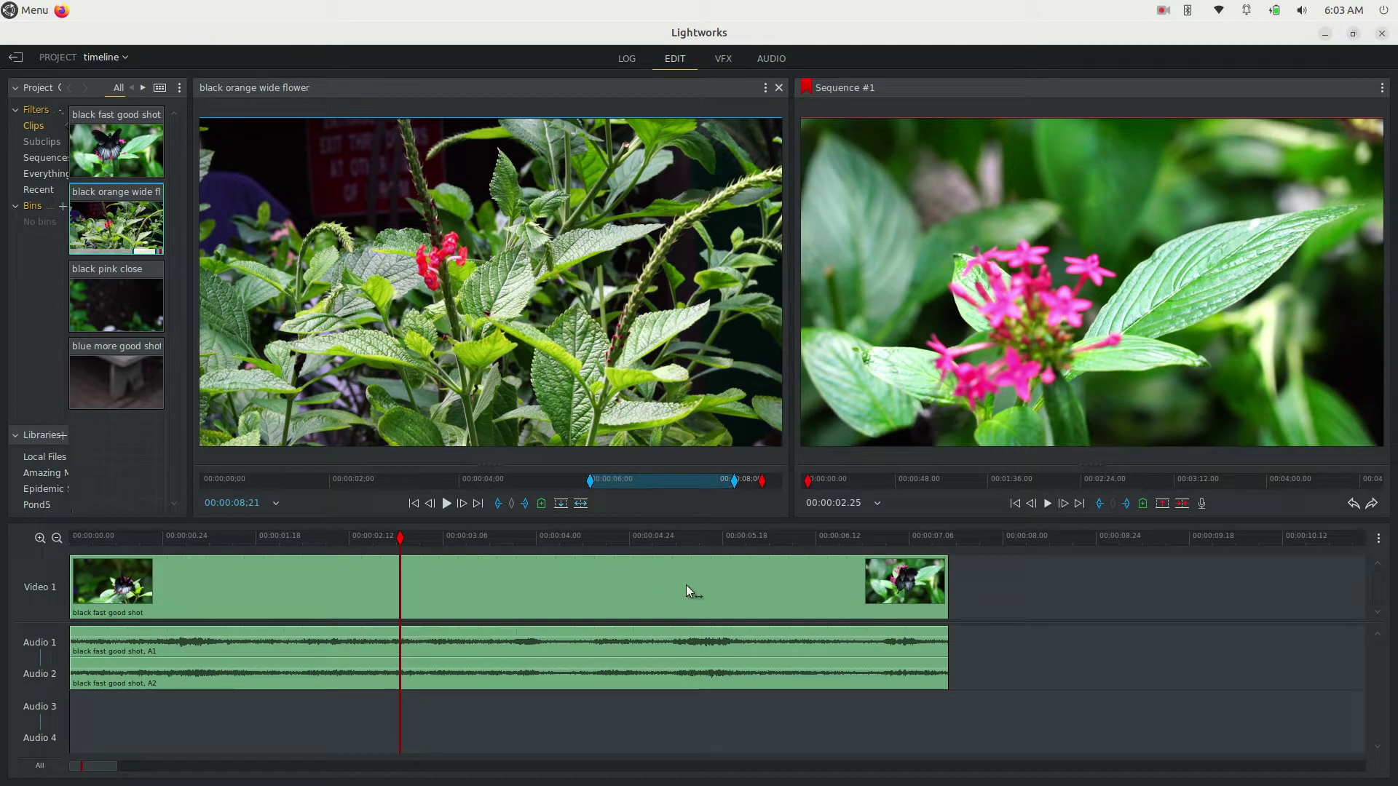
# Overwrite the sequence at the playhead with the marked black orange wide flower section, and undo the edit.
pyautogui.click(554, 504)
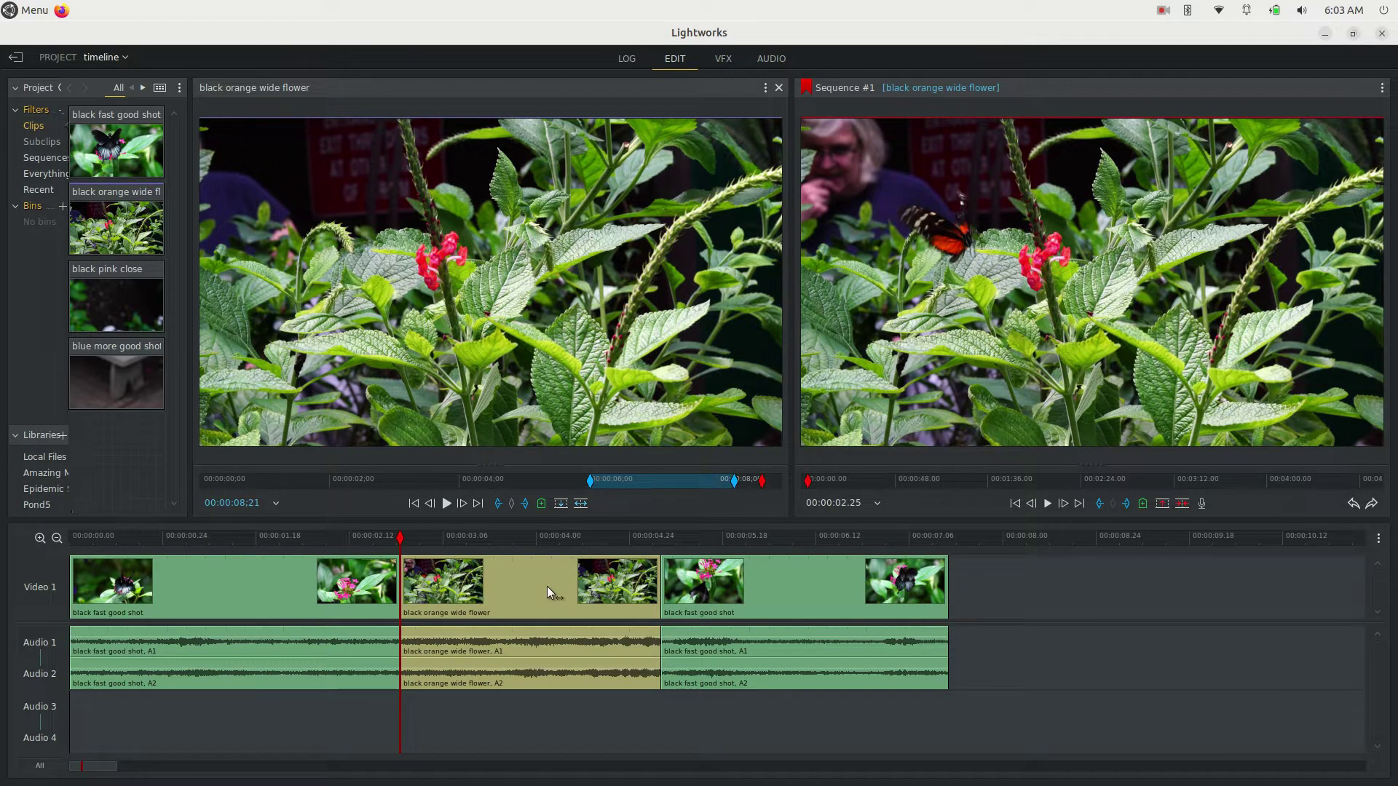
pyautogui.hotkey('ctrl', 'z')
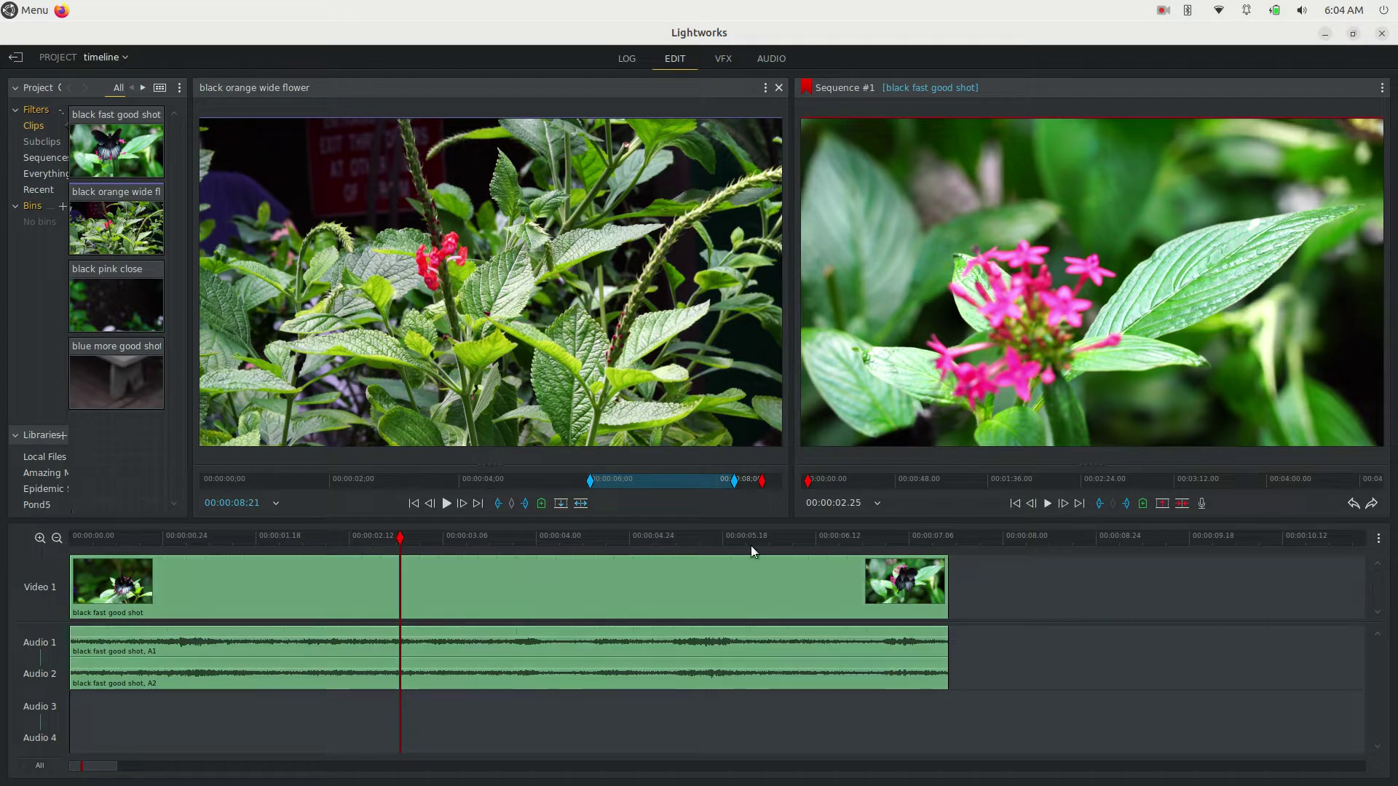
# Insert the marked black orange wide flower section into the sequence at 00:00:02.25 and scrub through the result.
pyautogui.click(581, 508)
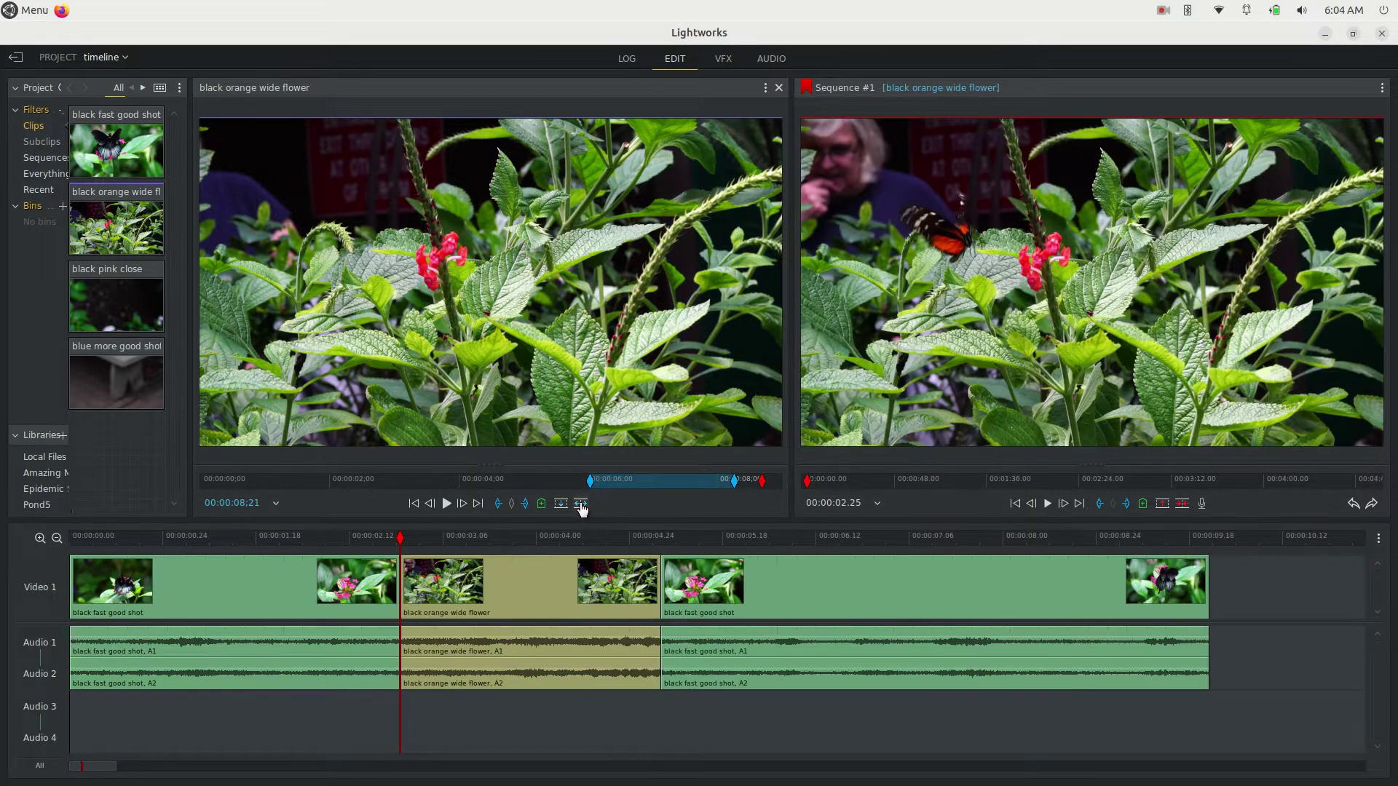
pyautogui.click(834, 578)
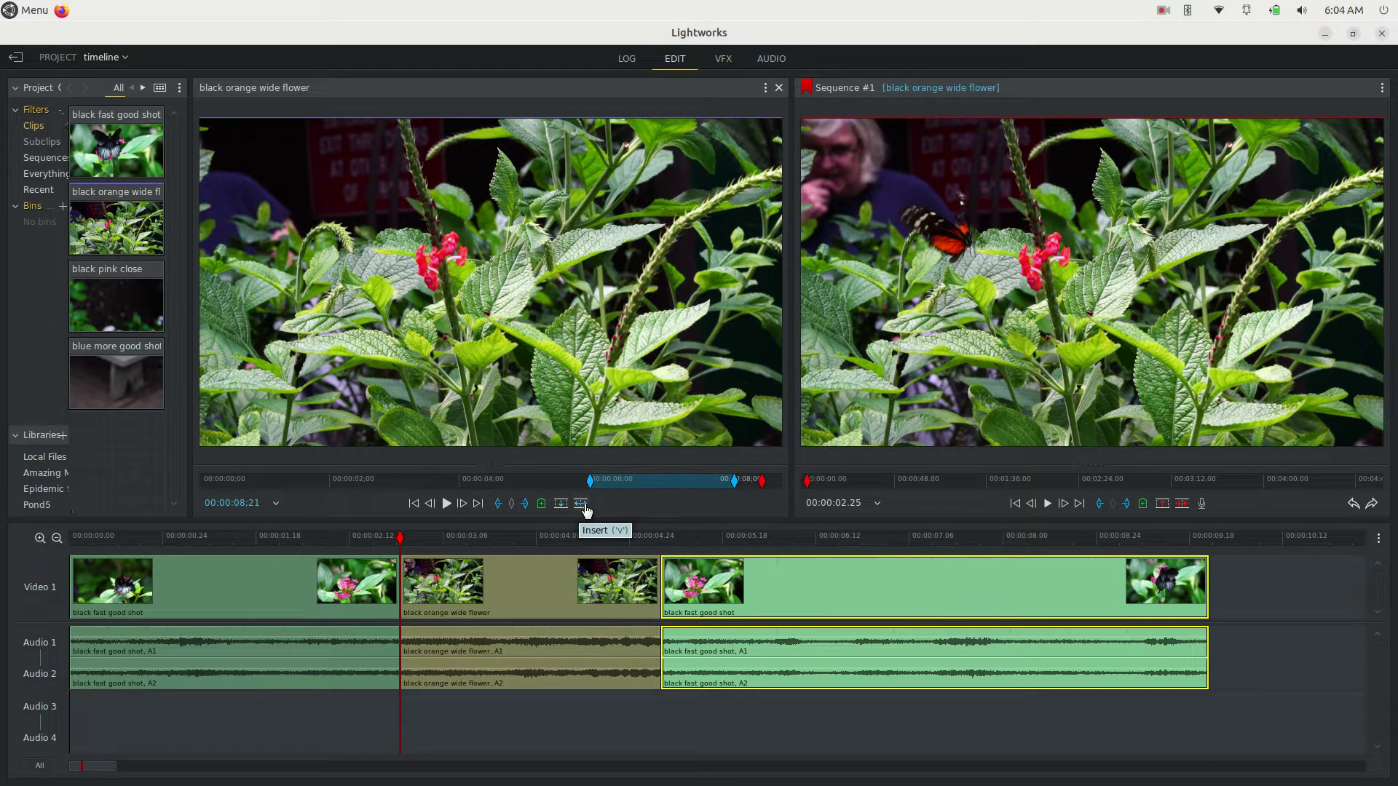
pyautogui.moveTo(525, 534)
pyautogui.mouseDown()
pyautogui.moveTo(474, 540)
pyautogui.moveTo(545, 548)
pyautogui.moveTo(527, 544)
pyautogui.mouseUp()
pyautogui.click(707, 536)
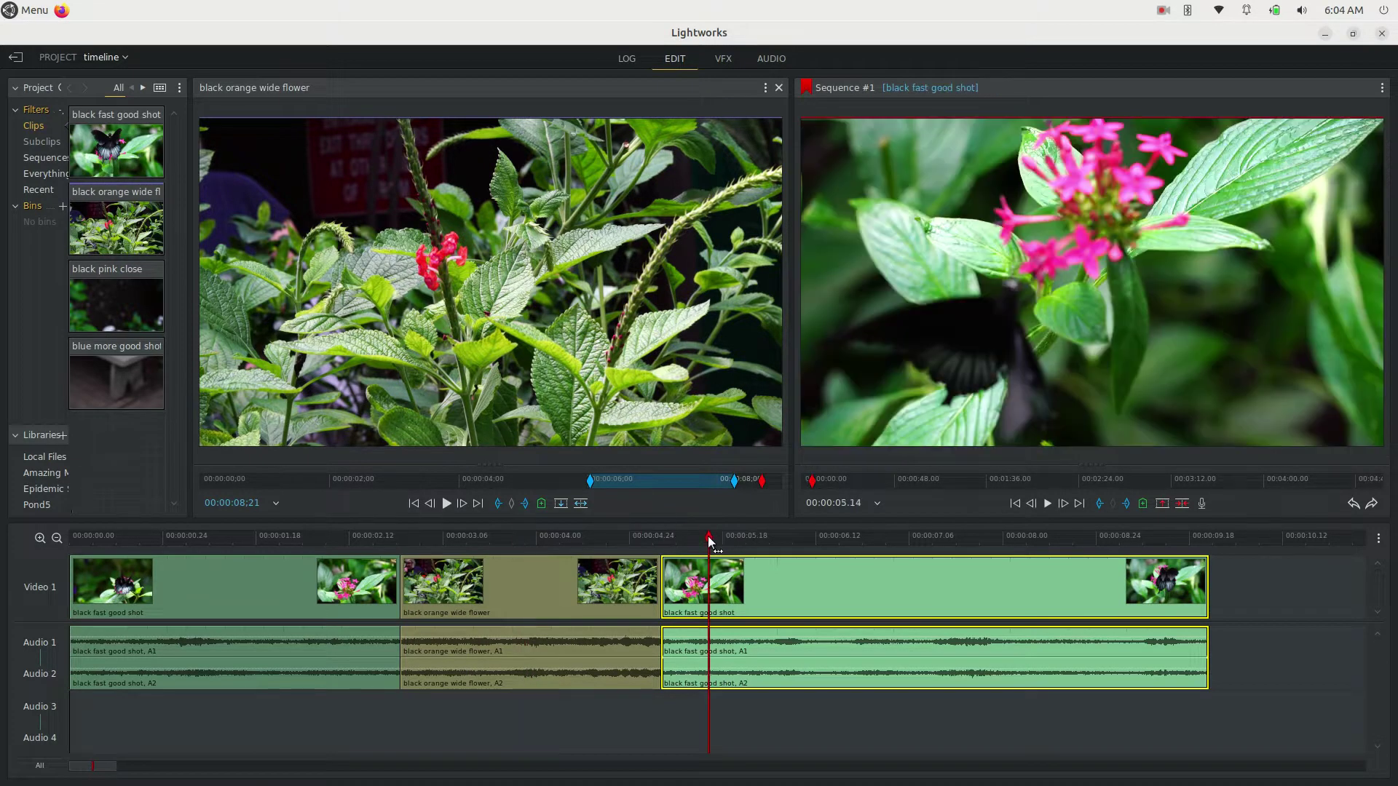
pyautogui.click(517, 535)
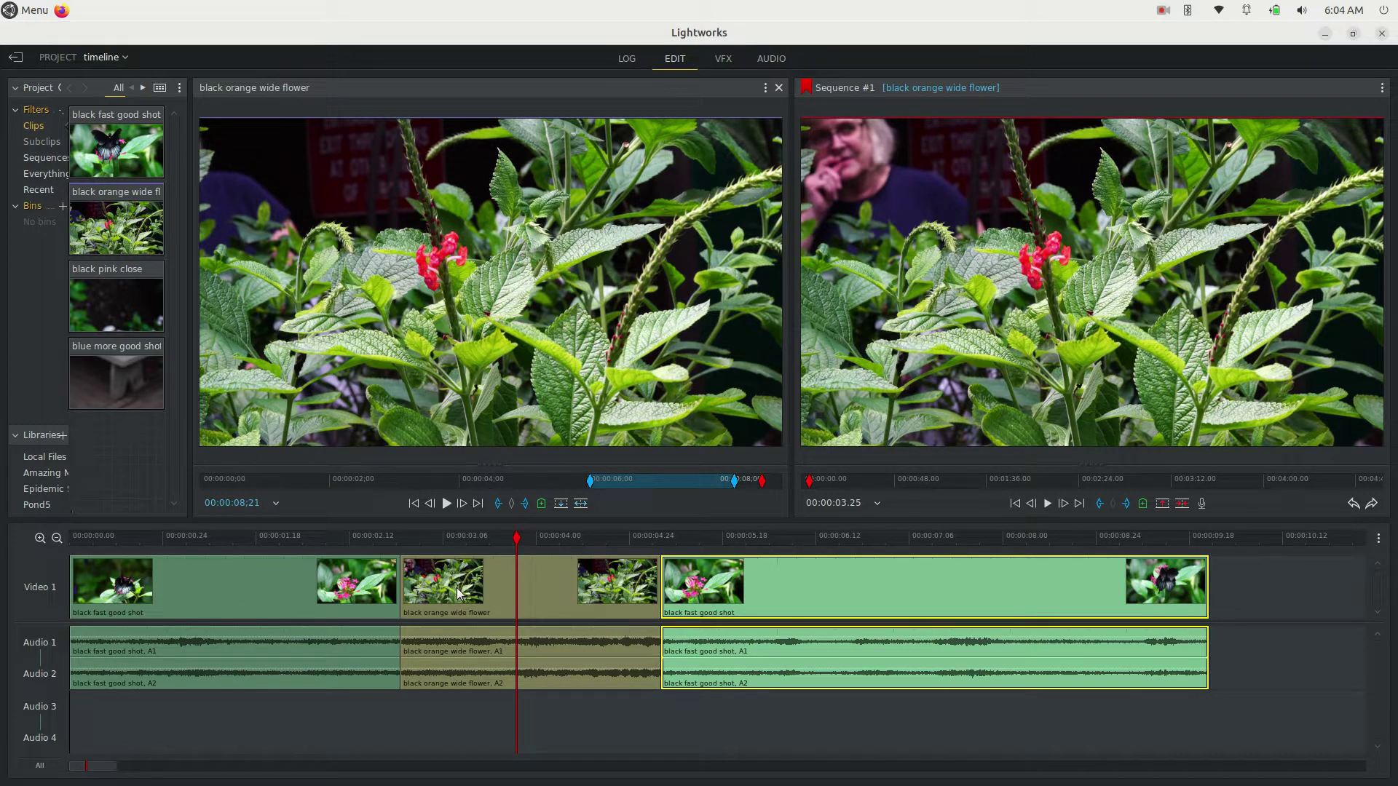
# Try selecting the inserted clip and the clip after it, together and separately, and clear the selection.
pyautogui.click(549, 567)
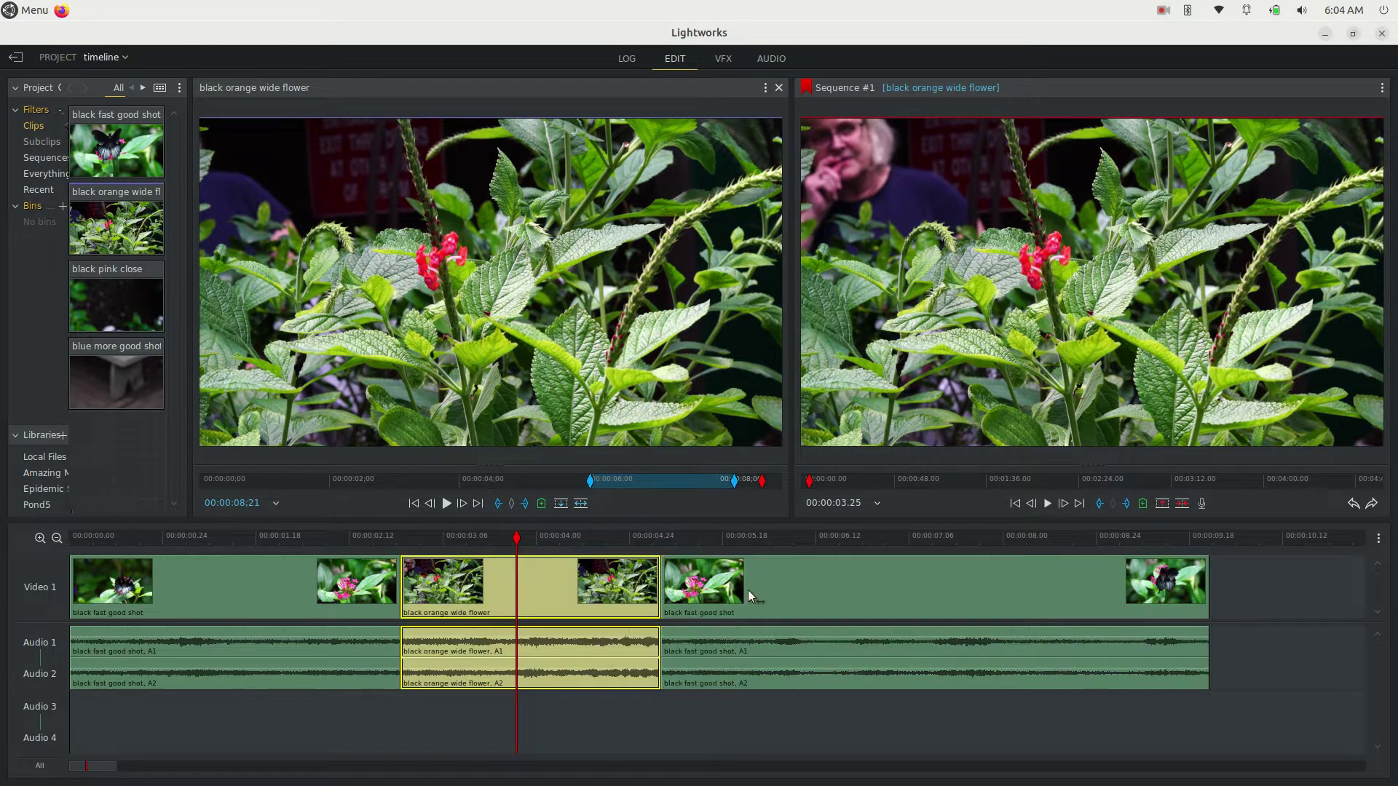
pyautogui.click(562, 587)
pyautogui.keyDown('shift'); pyautogui.click(666, 585); pyautogui.keyUp('shift')
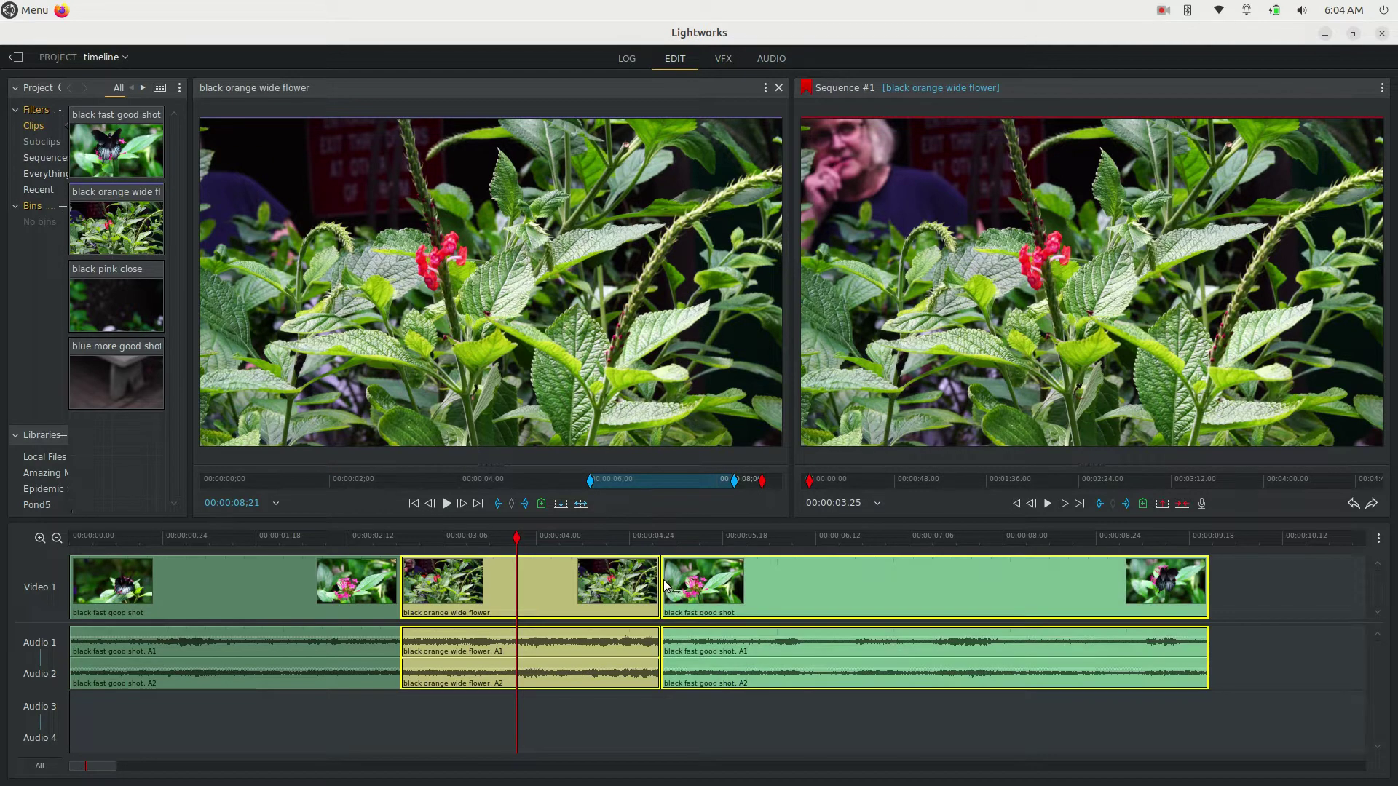
pyautogui.keyDown('shift'); pyautogui.click(638, 585); pyautogui.keyUp('shift')
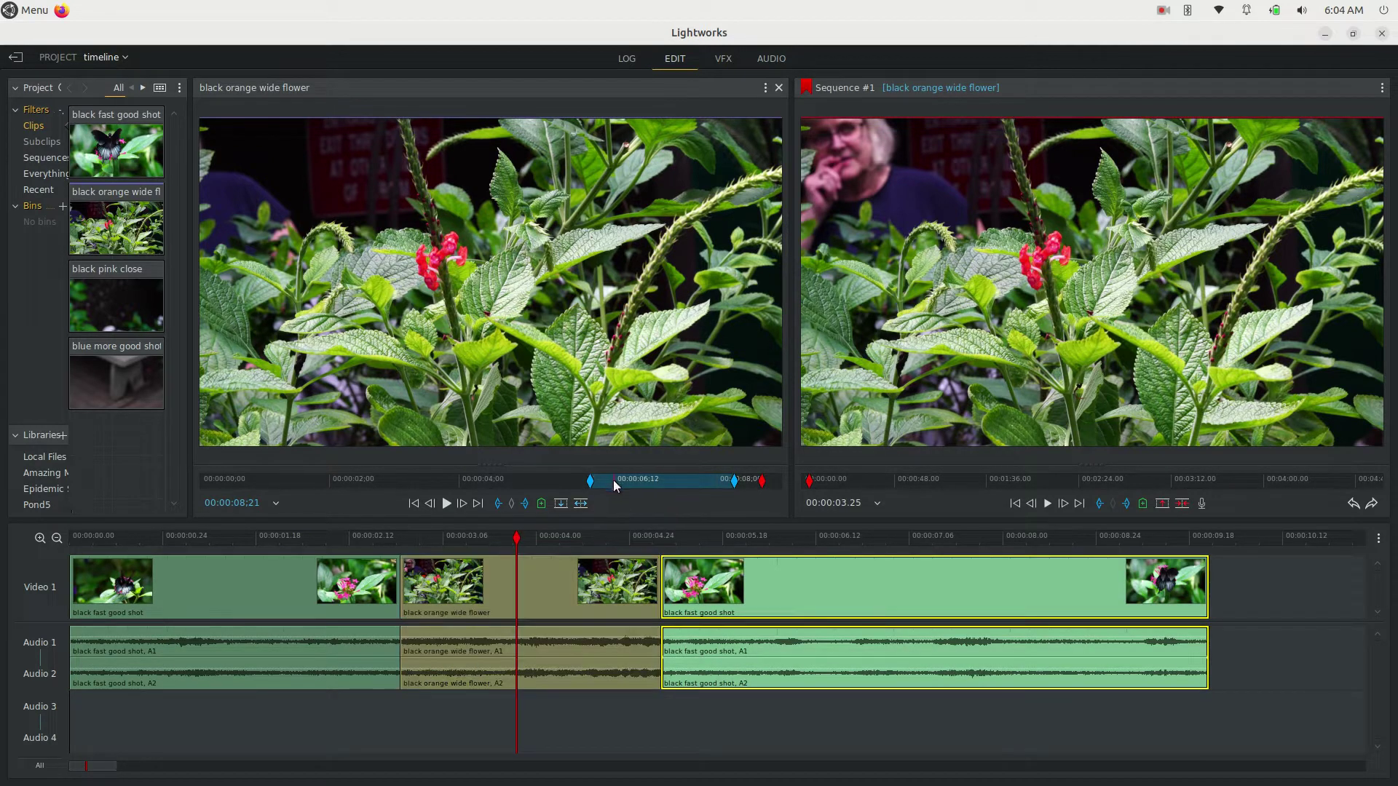
pyautogui.keyDown('shift'); pyautogui.click(655, 597); pyautogui.keyUp('shift')
pyautogui.moveTo(656, 597); pyautogui.dragTo(644, 597)
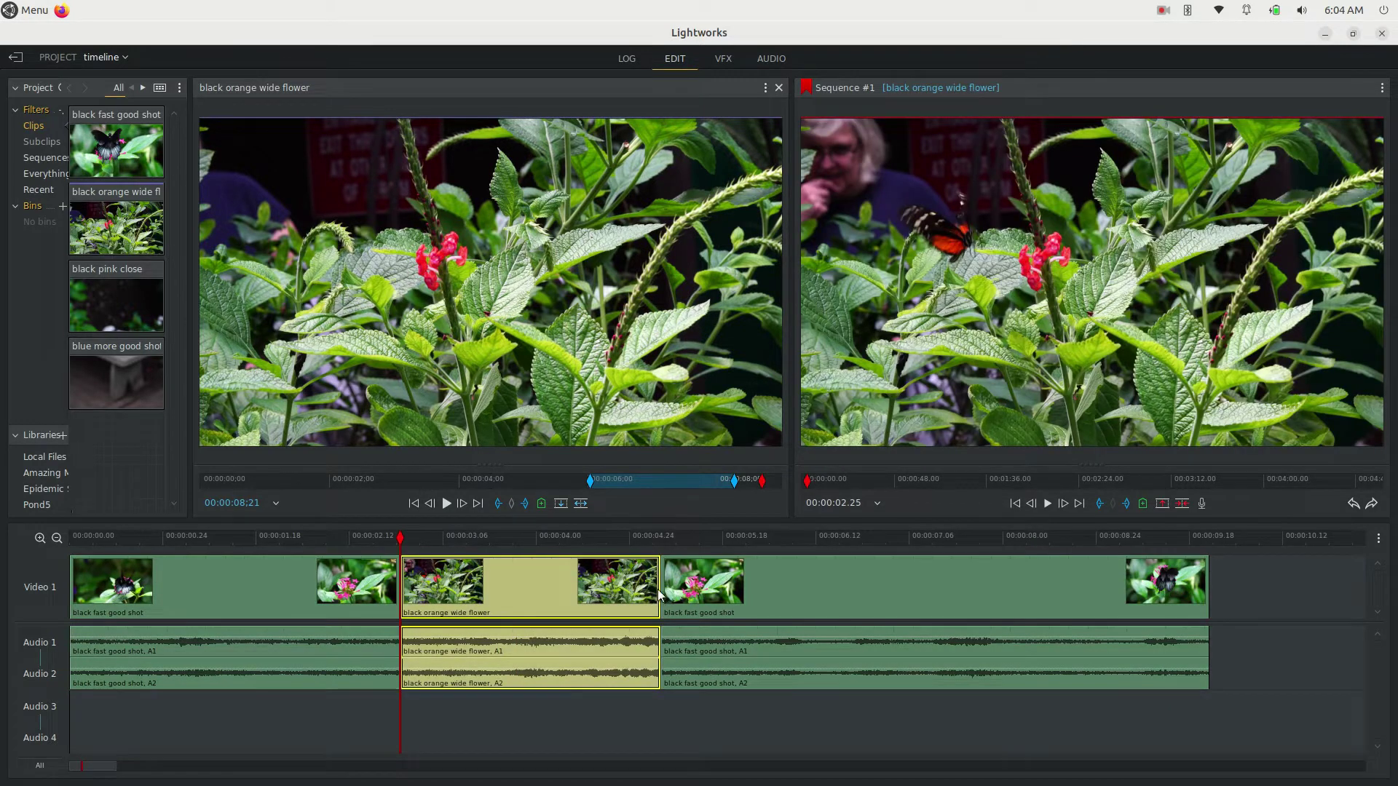
pyautogui.keyDown('shift'); pyautogui.click(670, 596); pyautogui.keyUp('shift')
pyautogui.click(671, 714)
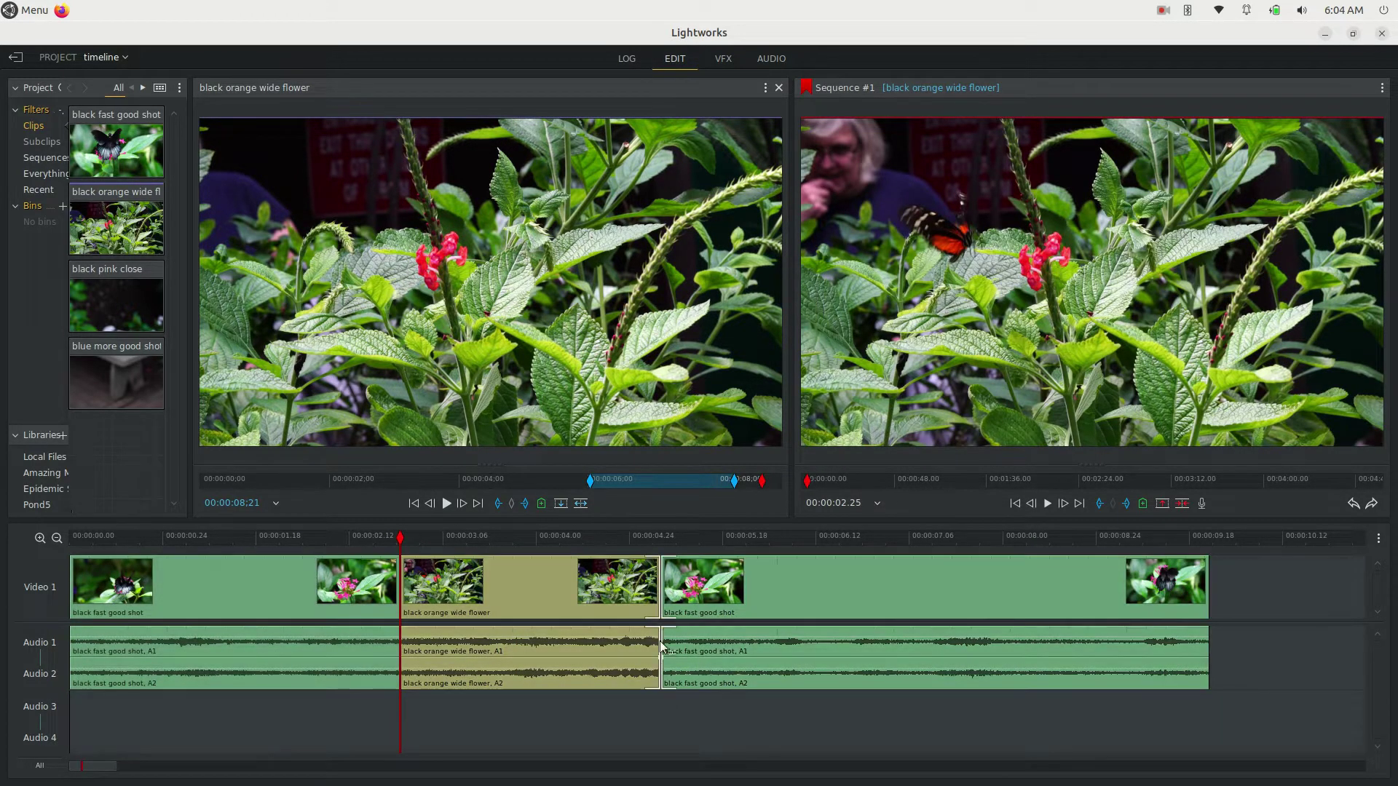
# Select both sides of the cut after the inserted clip and roll the cut 22 frames later, to 00:00:05.23.
pyautogui.click(654, 591)
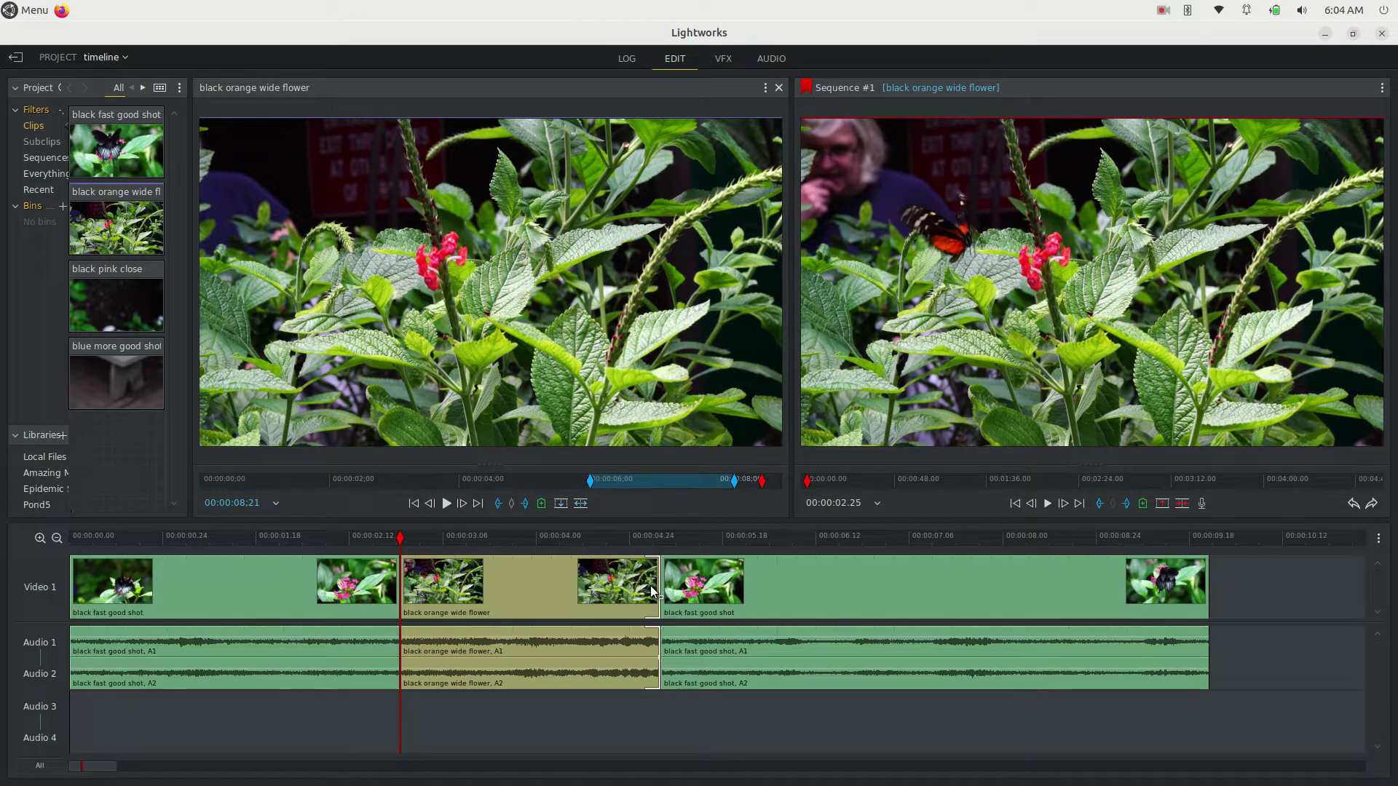
pyautogui.click(668, 592)
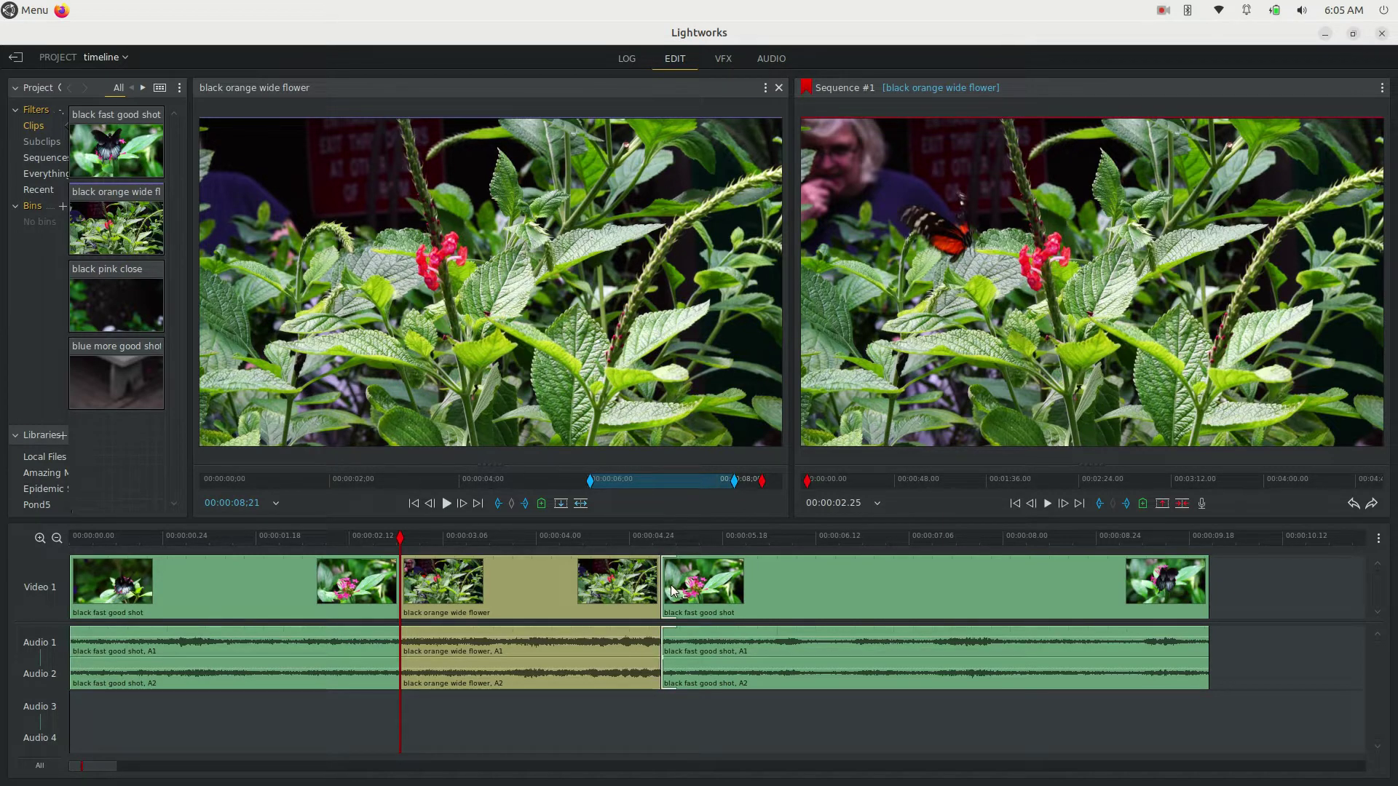
pyautogui.click(659, 589)
pyautogui.click(661, 591)
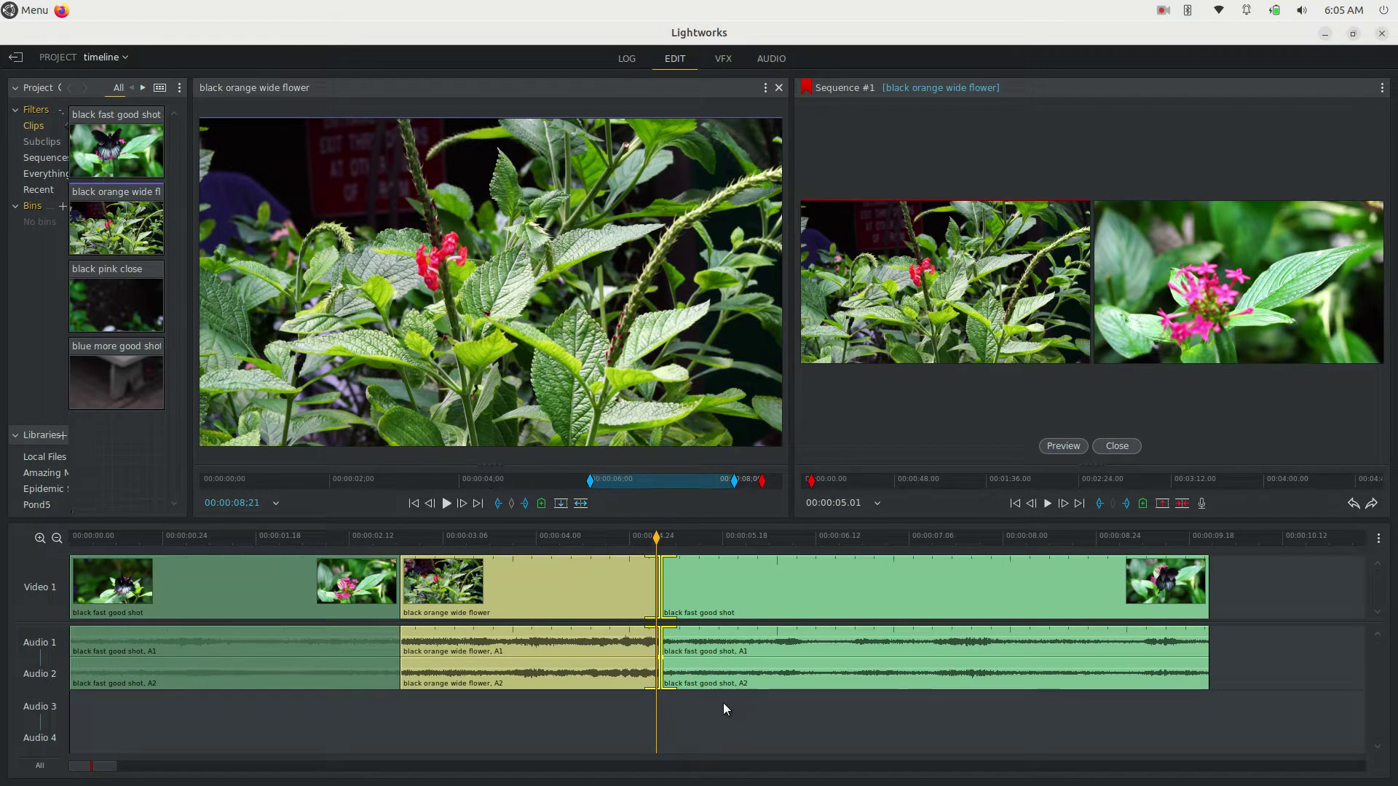
pyautogui.press('.')
pyautogui.press('.')
pyautogui.press('.')
pyautogui.press('.')
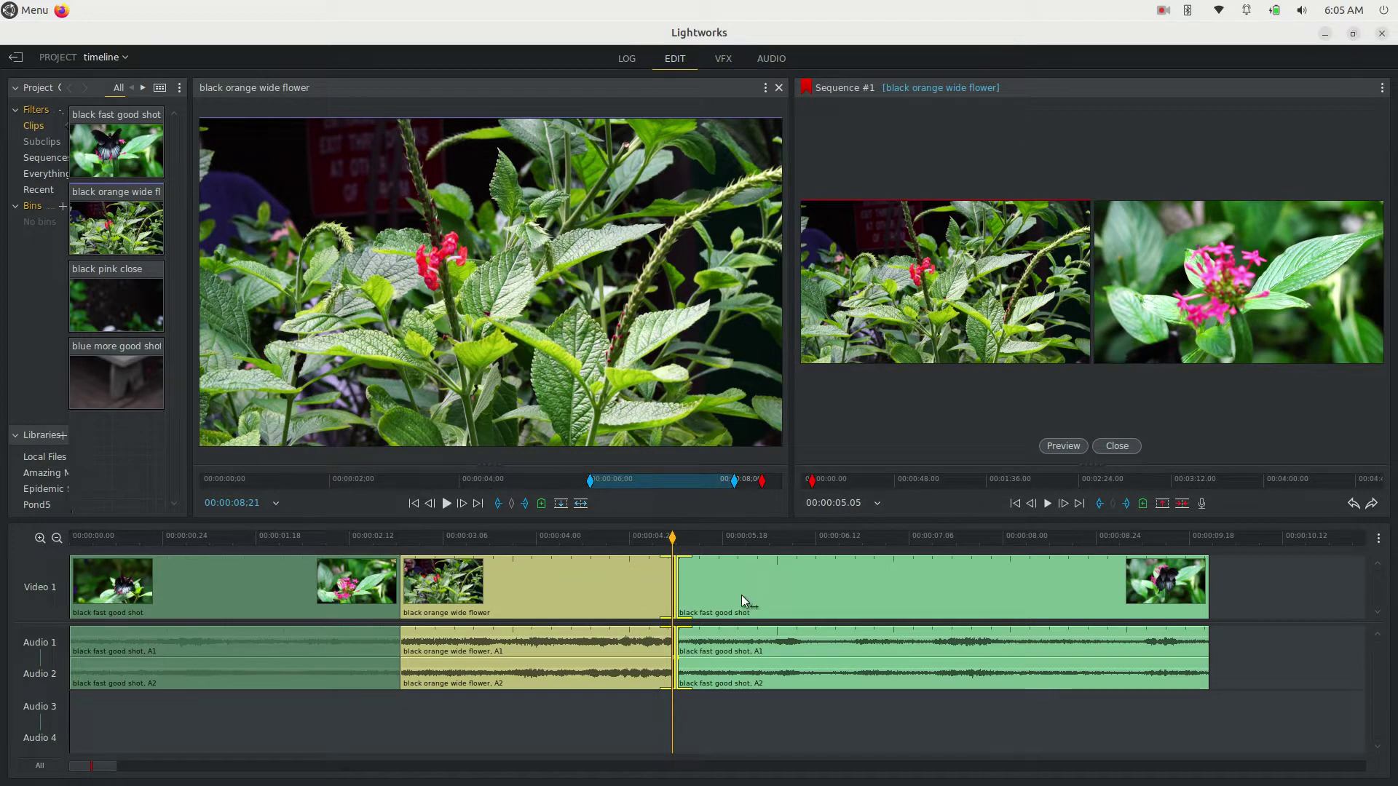
pyautogui.press('.')
pyautogui.press('.')
pyautogui.press('.')
pyautogui.press('.')
pyautogui.press('.')
pyautogui.press('.')
pyautogui.press('.')
pyautogui.press('.')
pyautogui.press('.')
pyautogui.press('.')
pyautogui.press('.')
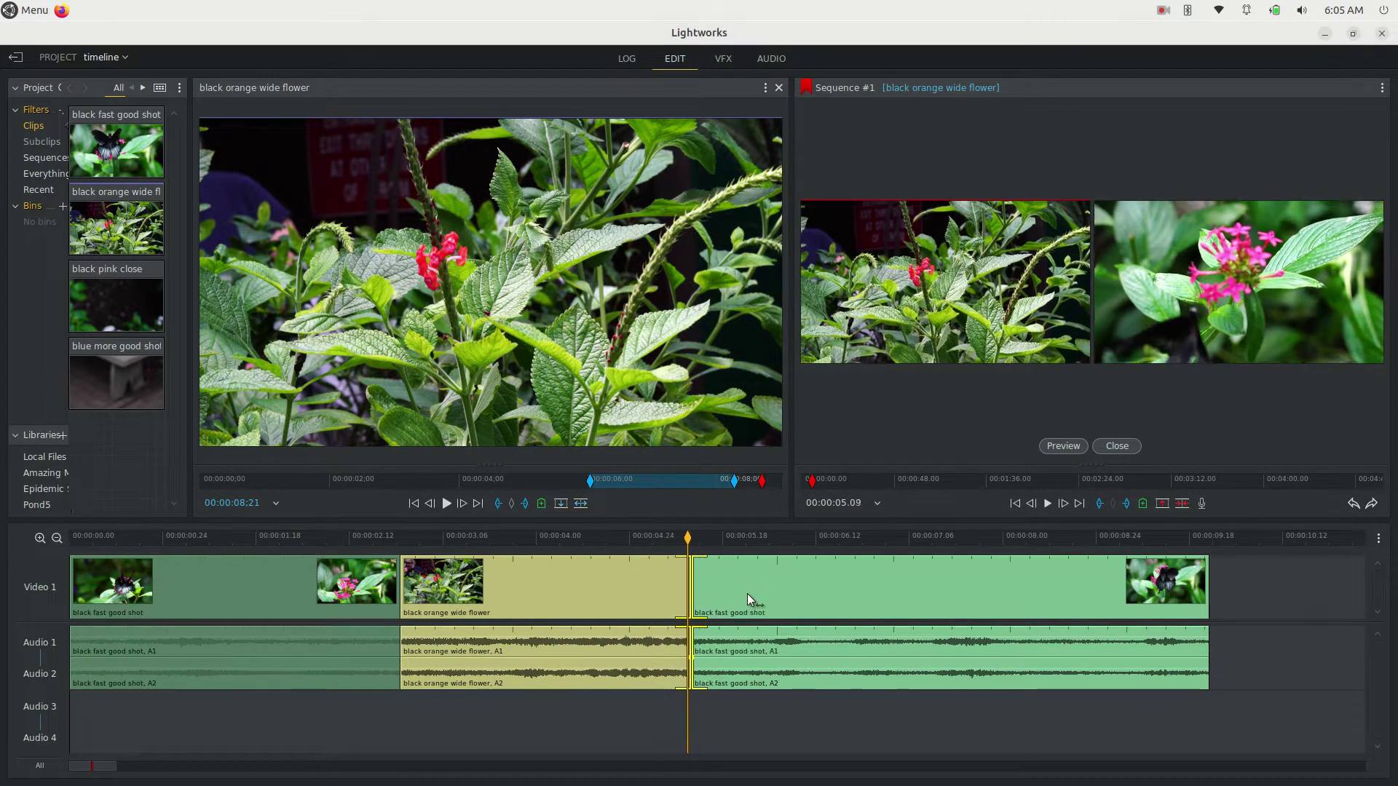
pyautogui.press('.')
pyautogui.press('.')
pyautogui.press('.')
pyautogui.press('.')
pyautogui.press('.')
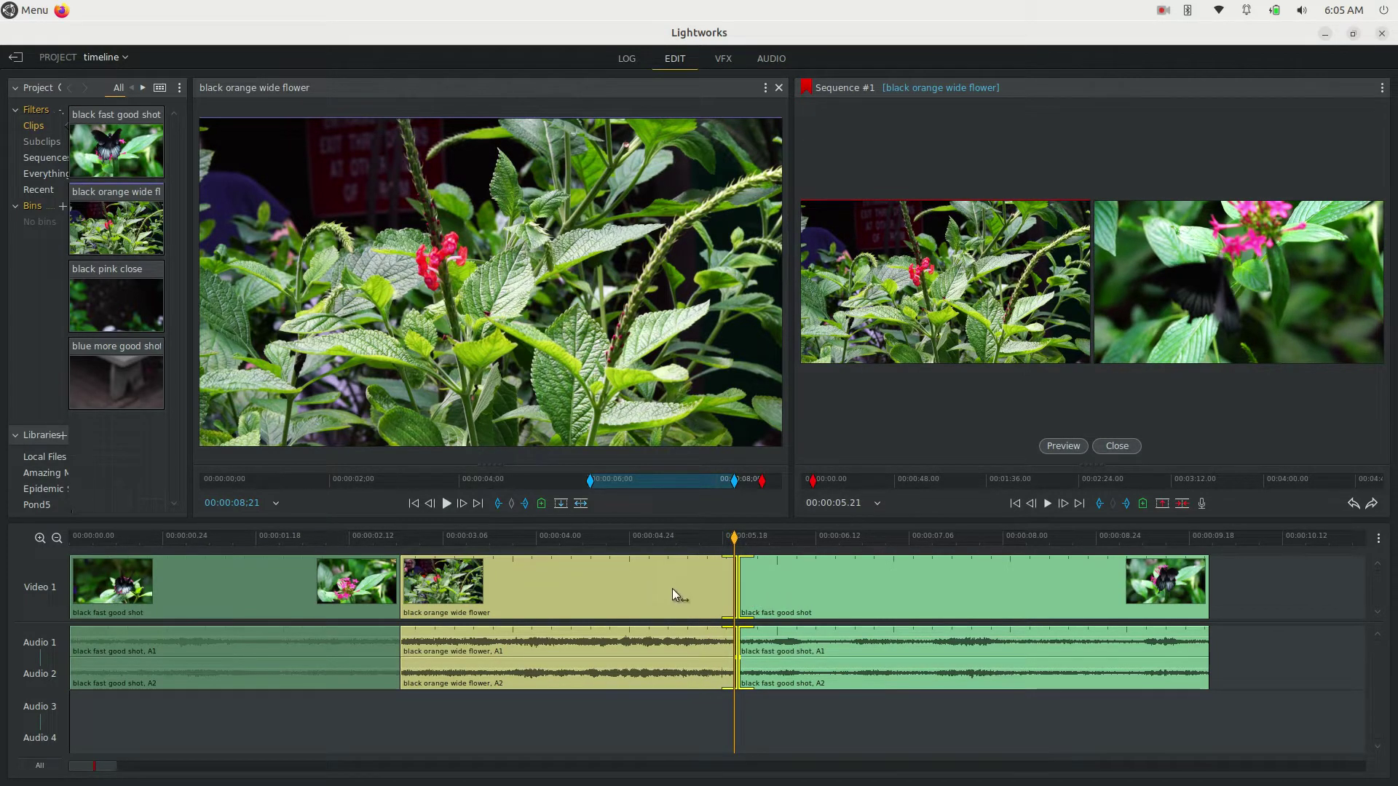
pyautogui.press('.')
pyautogui.press('.')
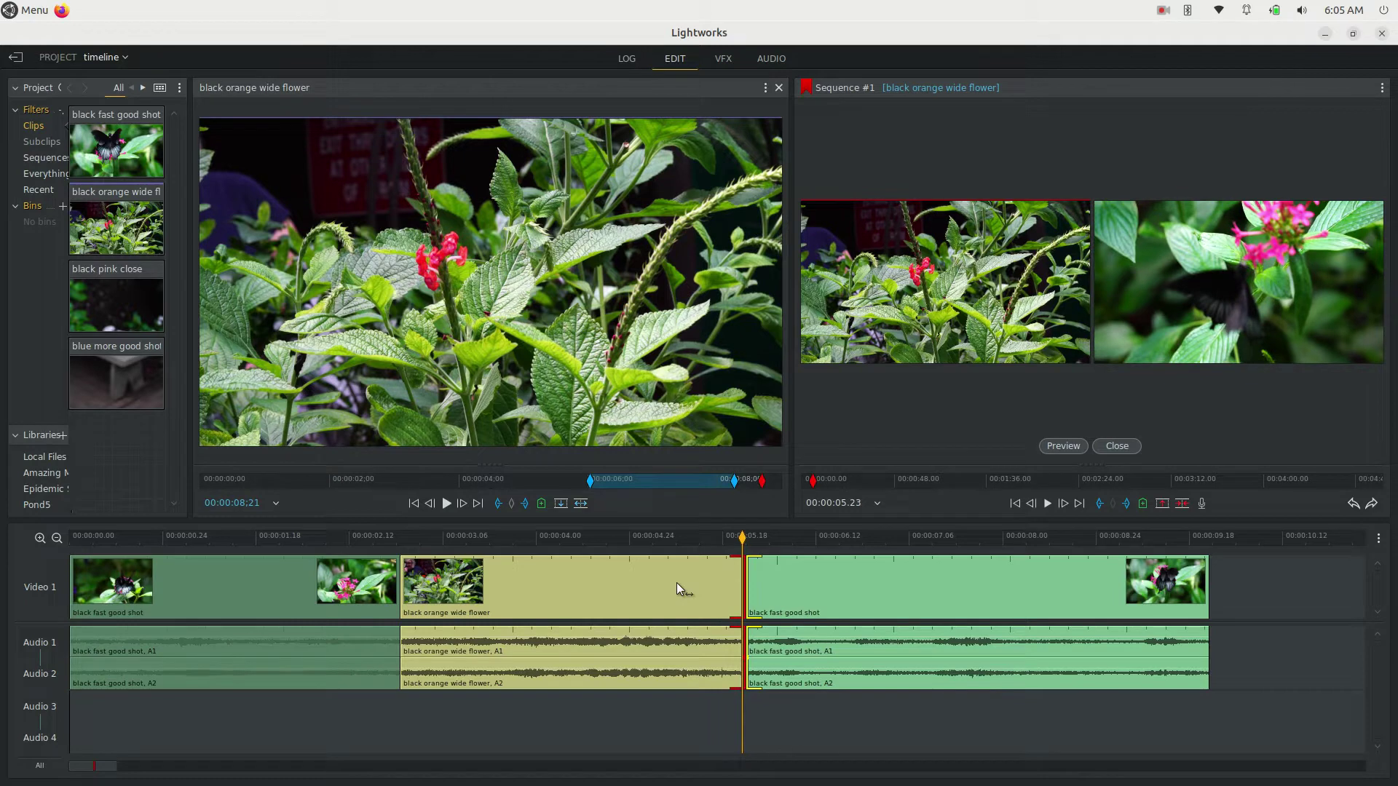
# Roll the cut between the inserted clip and the following clip back four frames, to 00:00:05.19.
pyautogui.press(',')
pyautogui.press(',')
pyautogui.press(',')
pyautogui.press(',')
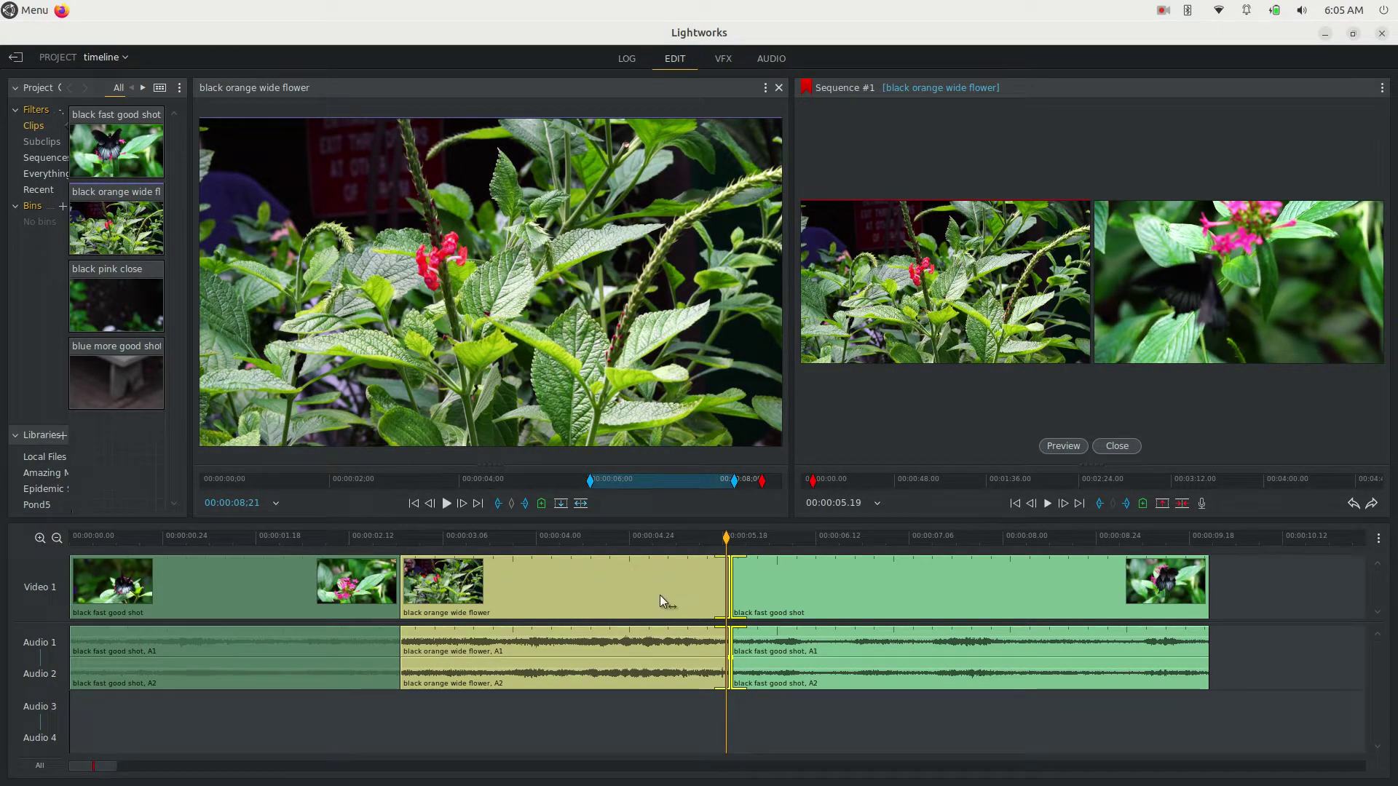
# Roll the cut between the inserted clip and the following clip back to 00:00:05.03 and leave trimming.
pyautogui.press(',')
pyautogui.press(',')
pyautogui.press(',')
pyautogui.press(',')
pyautogui.press(',')
pyautogui.press(',')
pyautogui.press(',')
pyautogui.press(',')
pyautogui.press(',')
pyautogui.press(',')
pyautogui.press(',')
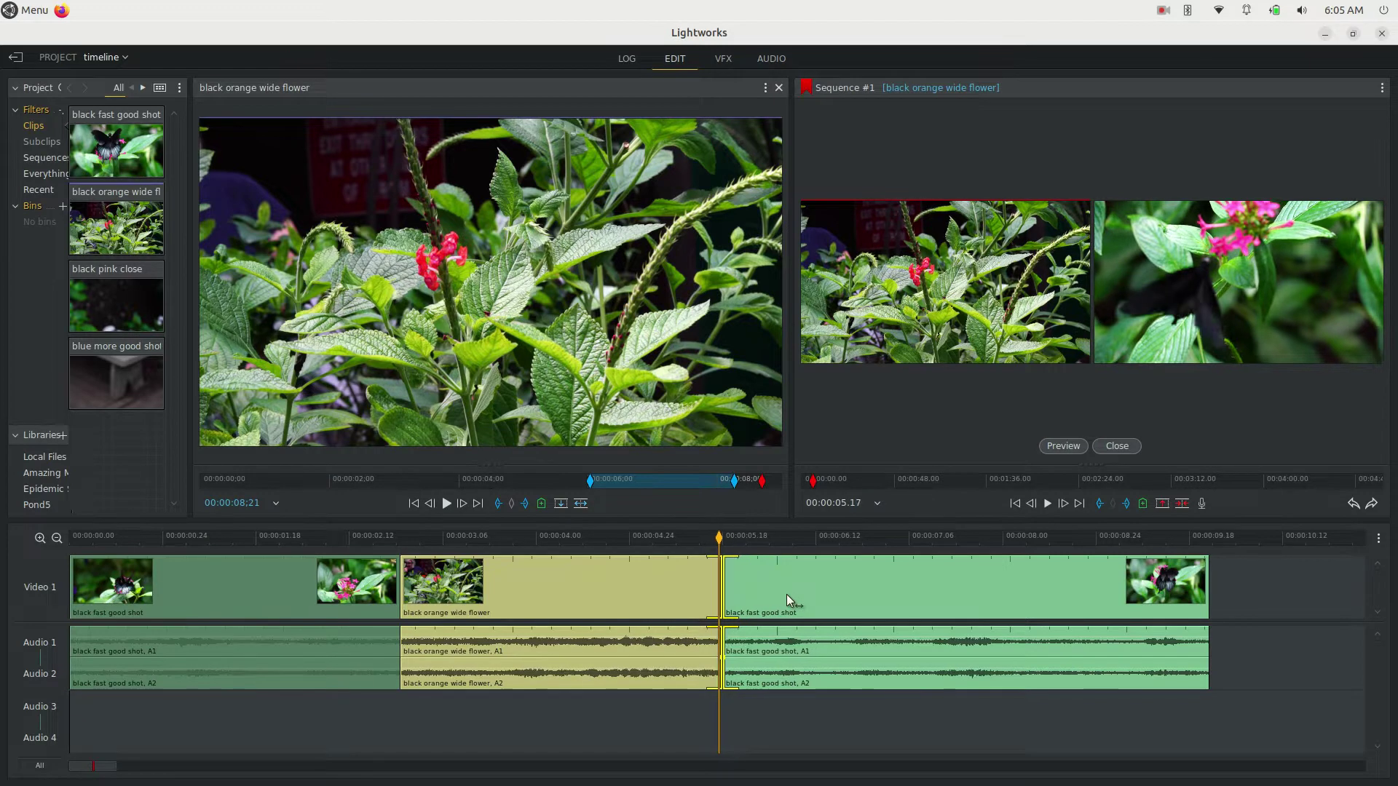
pyautogui.press(',')
pyautogui.press(',')
pyautogui.press(',')
pyautogui.press(',')
pyautogui.press(',')
pyautogui.press(',')
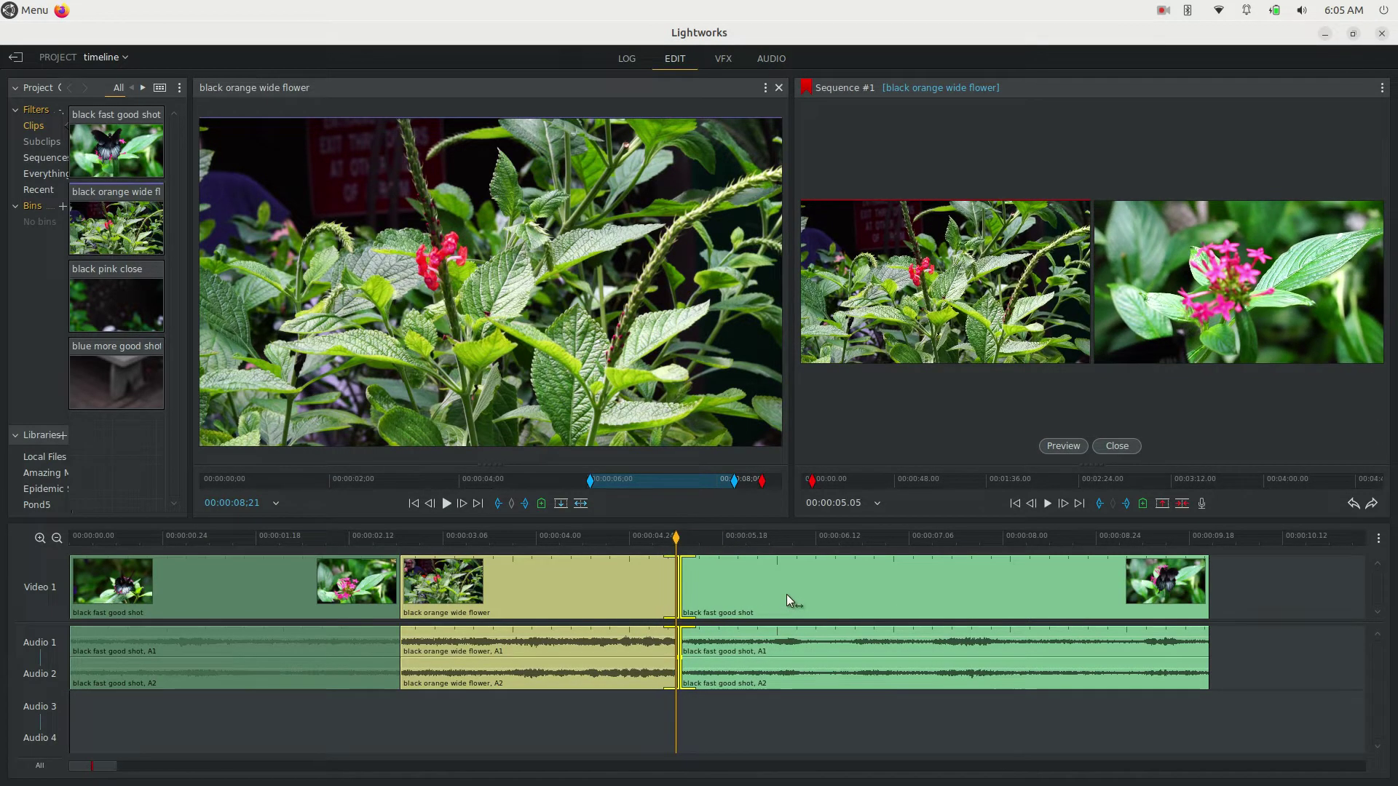
pyautogui.press('Escape')
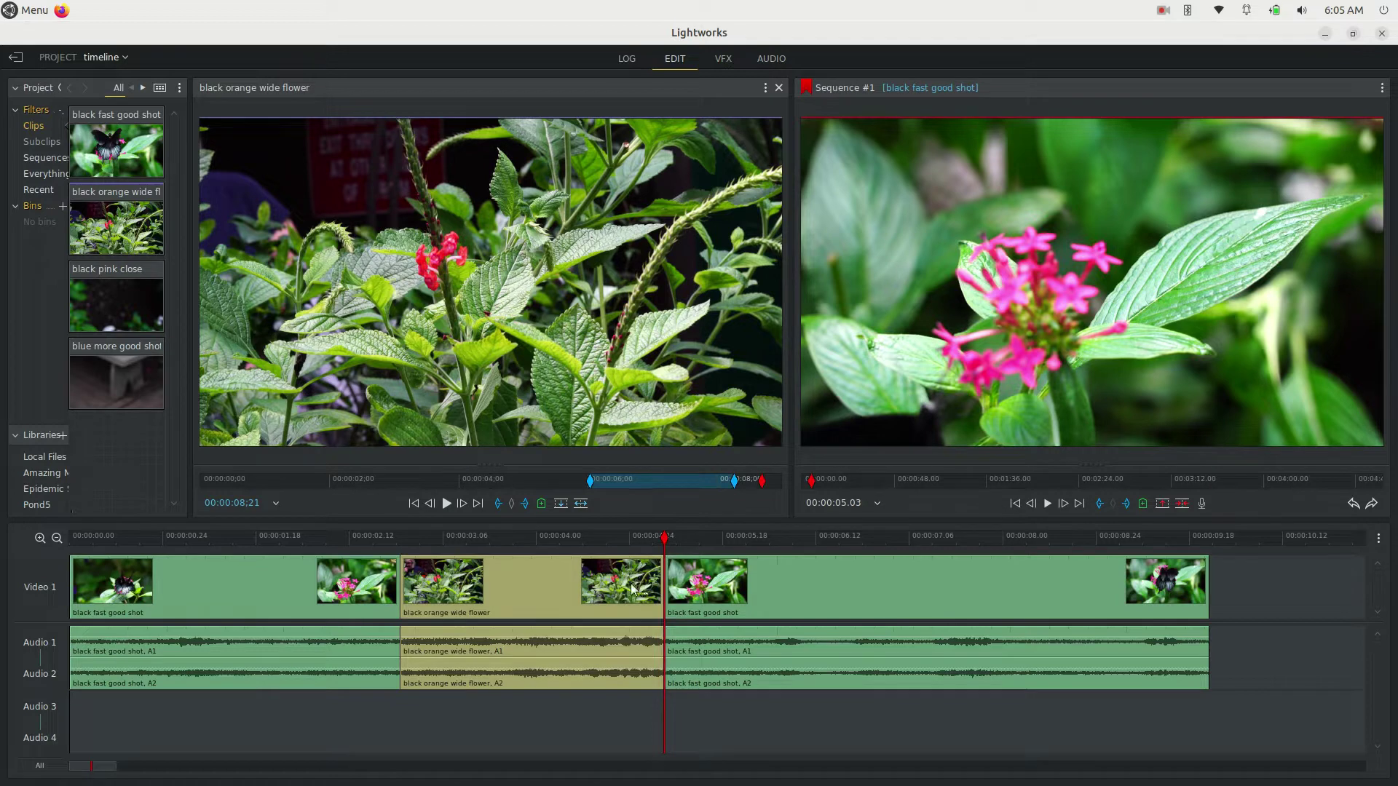
# Select only the outgoing side of the cut and extend the end of the black orange wide flower clip to 00:00:05.20.
pyautogui.click(595, 588)
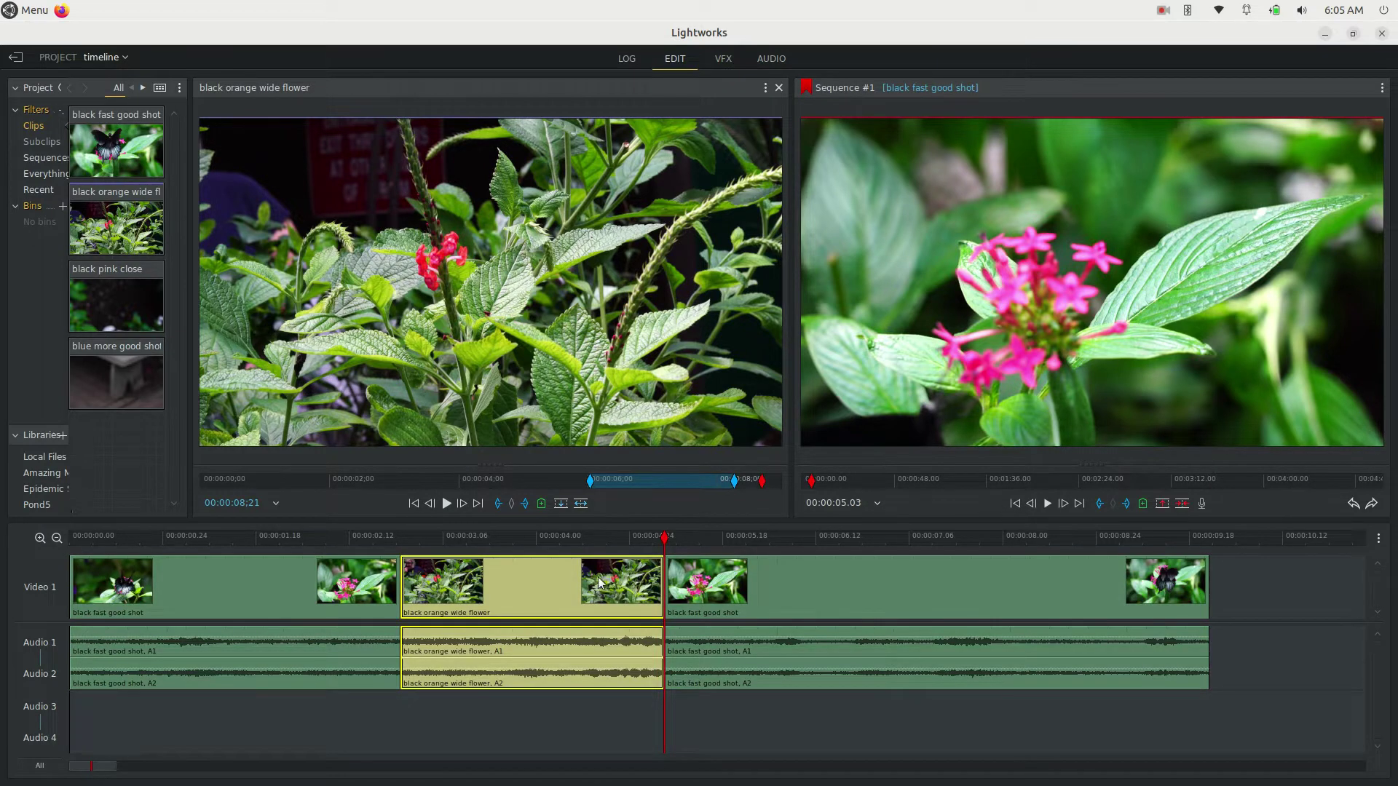
pyautogui.click(601, 693)
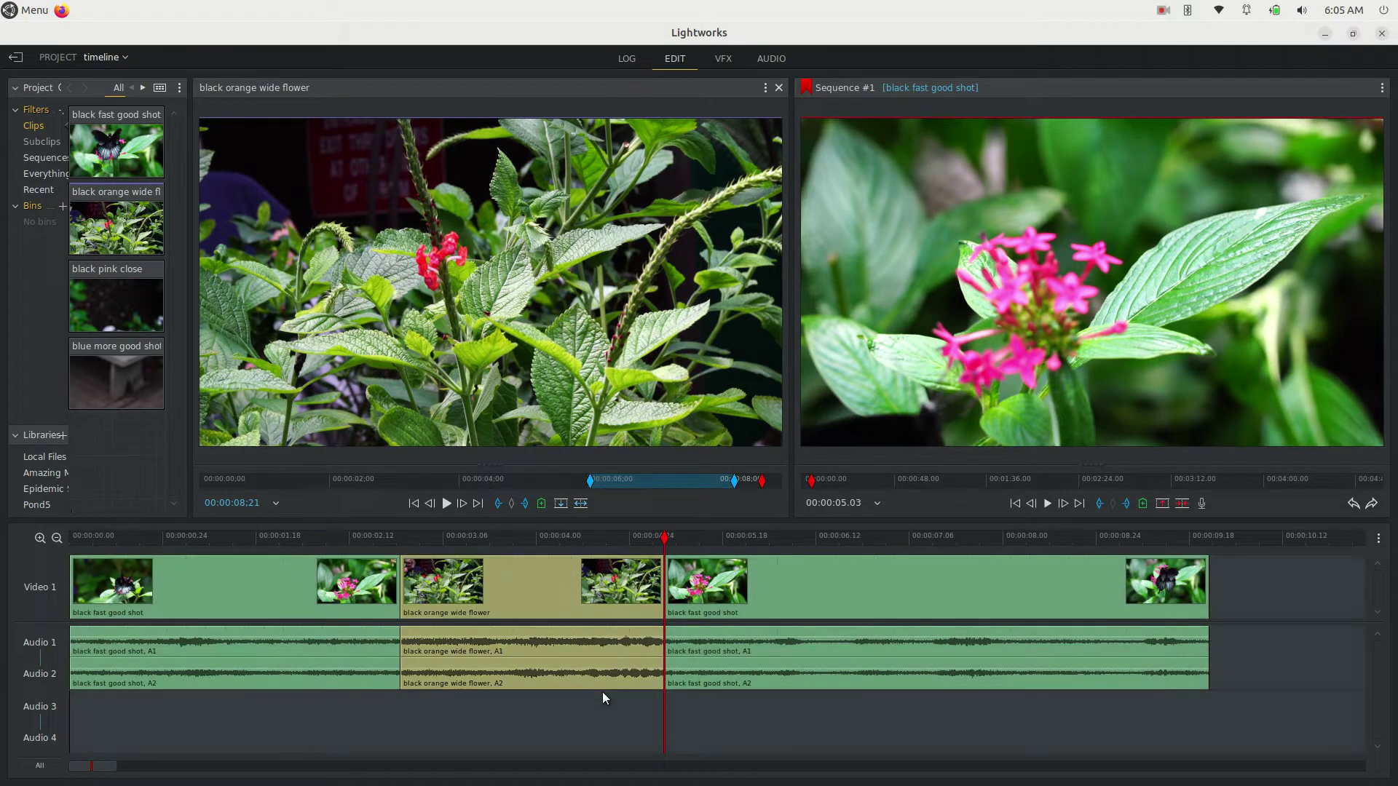
pyautogui.click(658, 586)
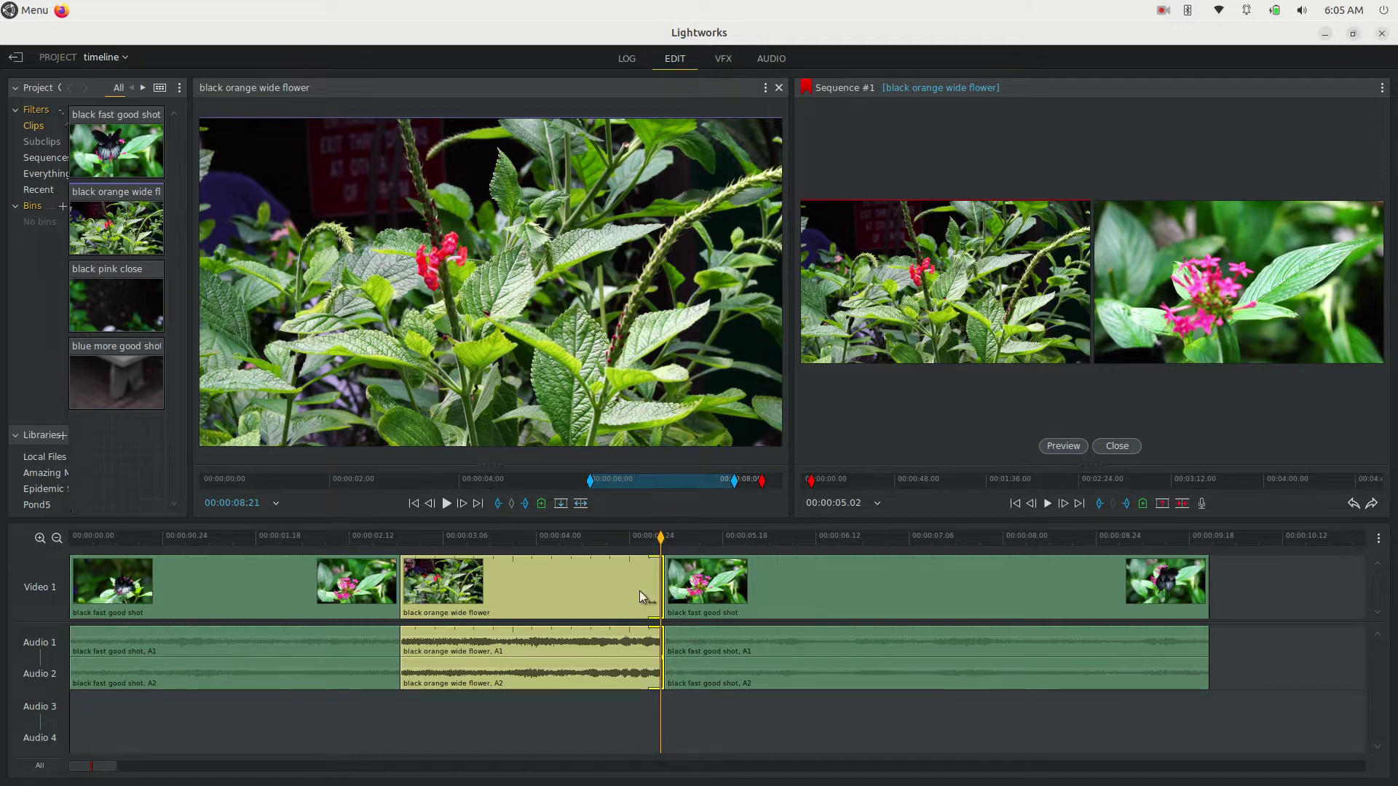
pyautogui.press('.')
pyautogui.press('.')
pyautogui.press('.')
pyautogui.press('.')
pyautogui.press('.')
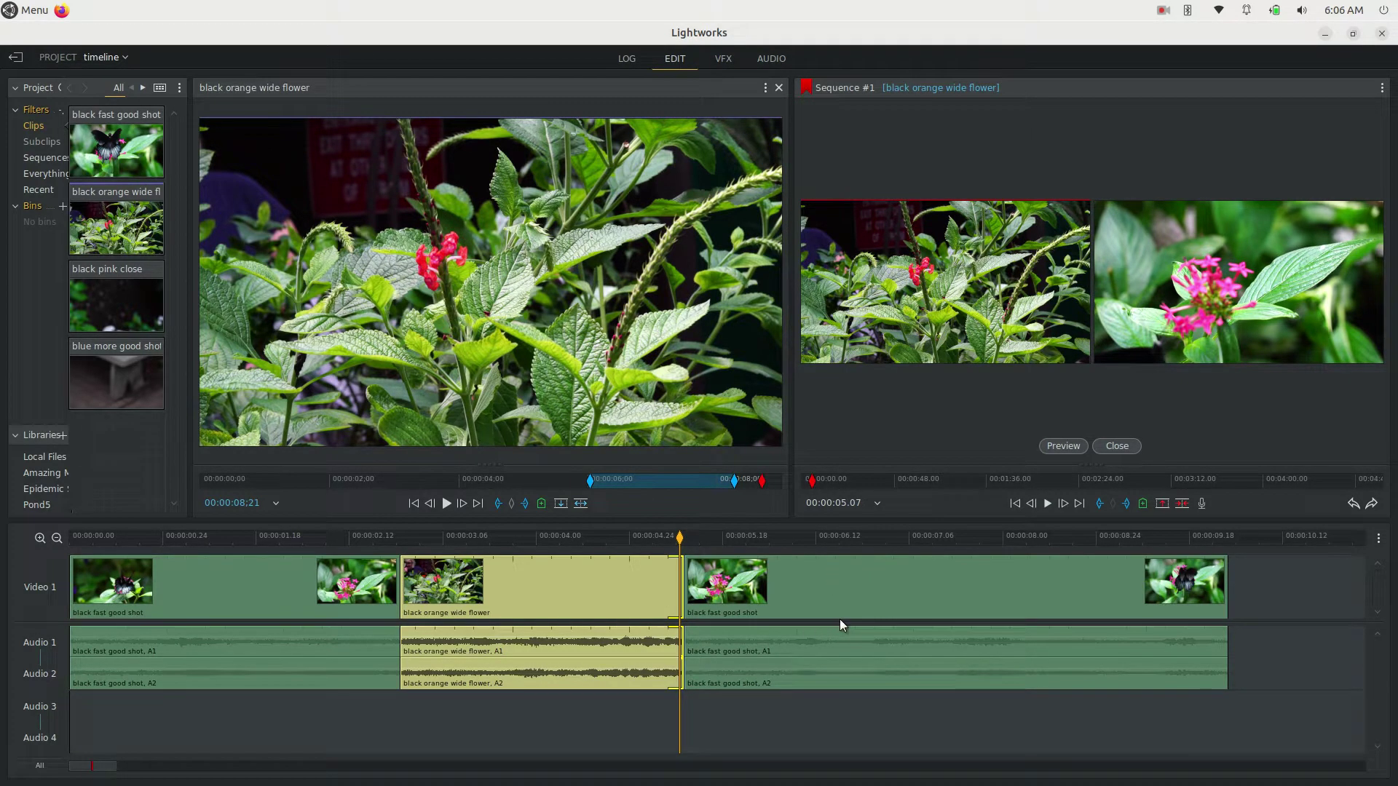
pyautogui.press('.')
pyautogui.press('.')
pyautogui.press('.')
pyautogui.press('.')
pyautogui.press('.')
pyautogui.press('.')
pyautogui.press('.')
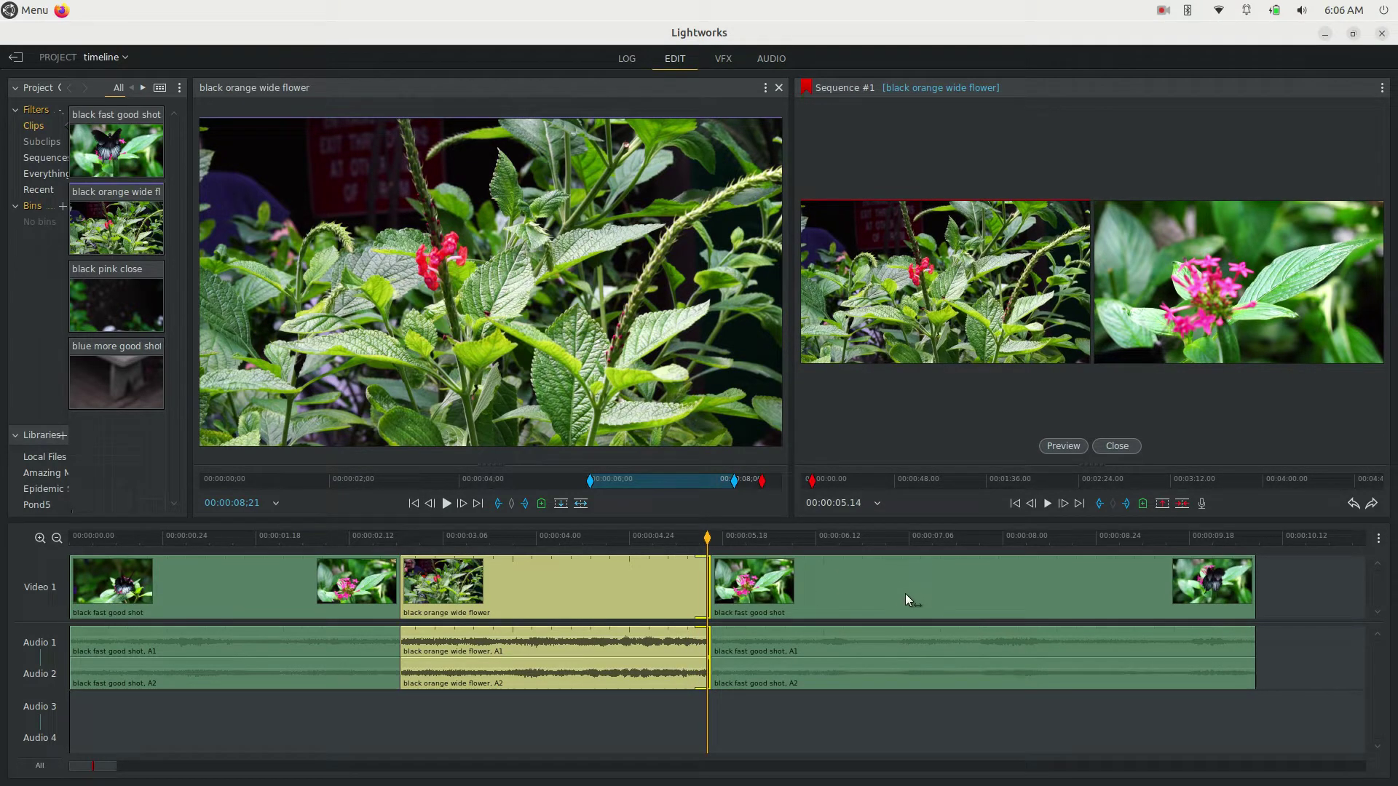
pyautogui.press('.')
pyautogui.press('.')
pyautogui.press('.')
pyautogui.press('.')
pyautogui.press('.')
pyautogui.press('.')
pyautogui.press('.')
pyautogui.press('.')
pyautogui.press('.')
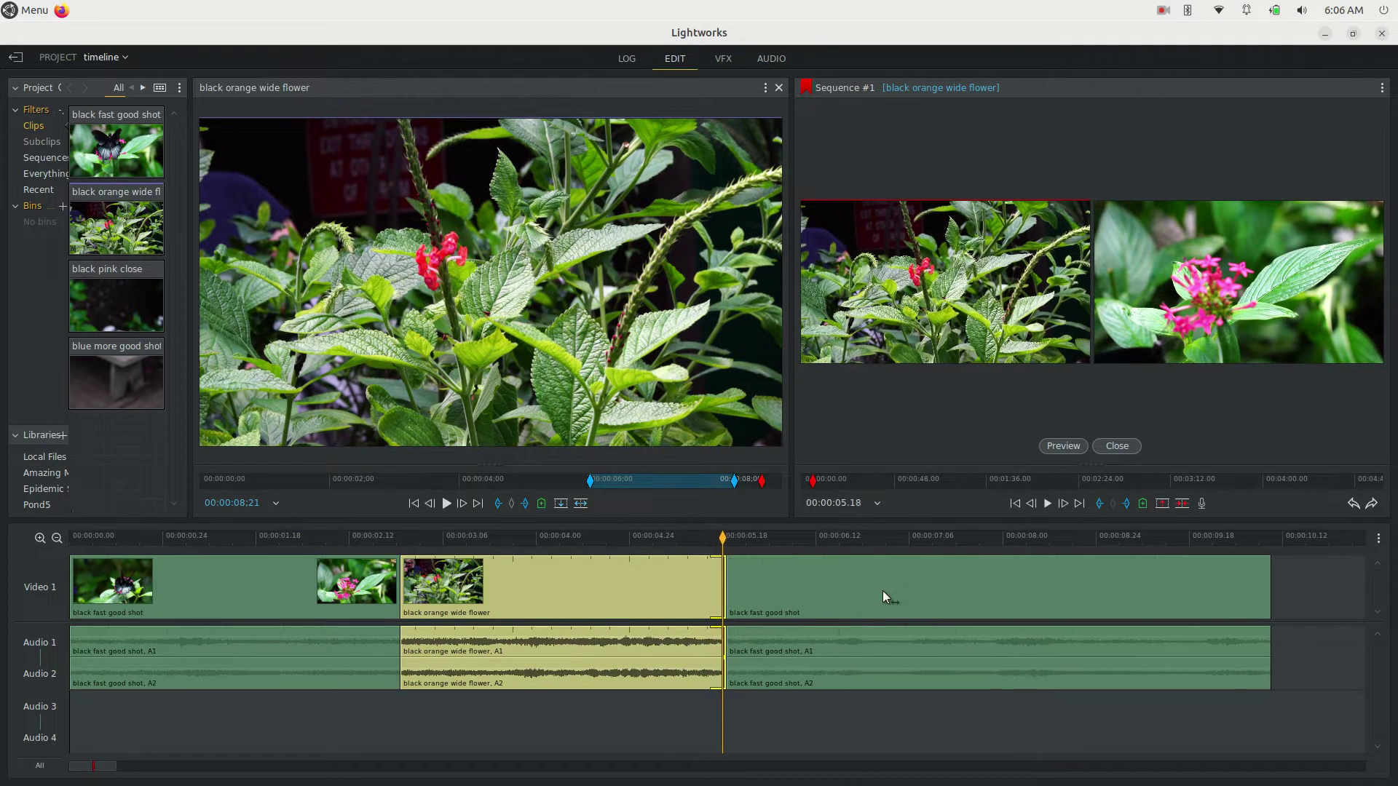
# Shorten the end of the black orange wide flower clip frame by frame to 00:00:04.27.
pyautogui.press(',')
pyautogui.press(',')
pyautogui.press(',')
pyautogui.press(',')
pyautogui.press(',')
pyautogui.press(',')
pyautogui.press(',')
pyautogui.press(',')
pyautogui.press(',')
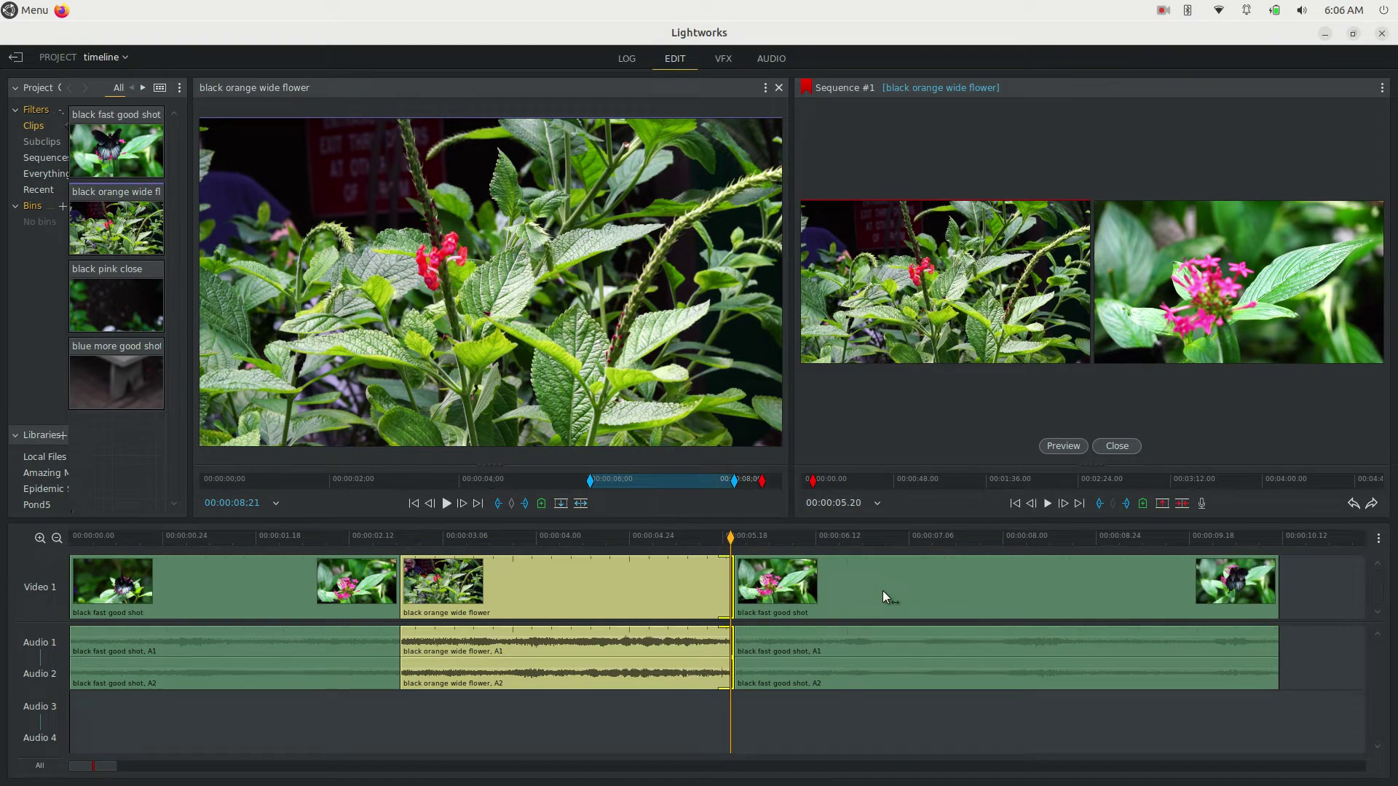
pyautogui.press(',')
pyautogui.press(',')
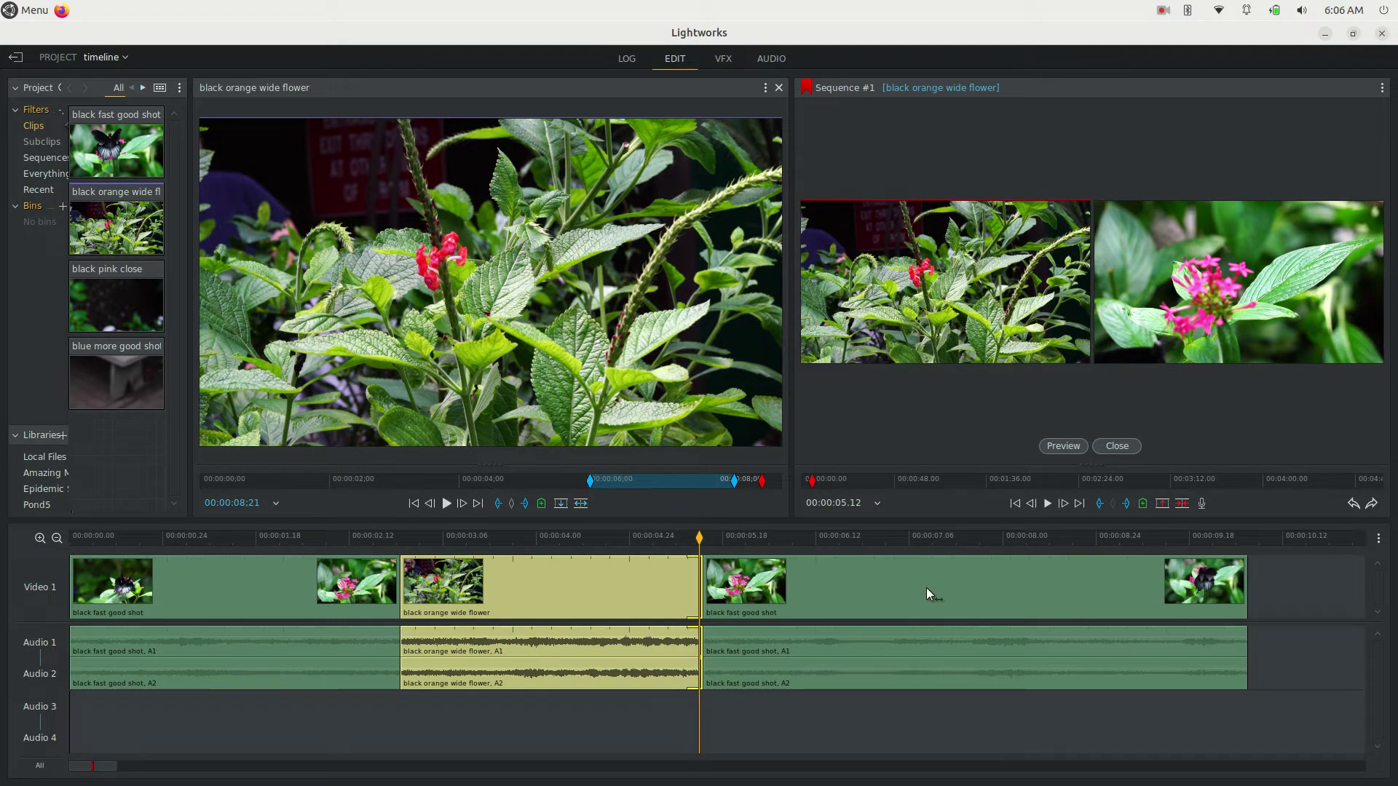
pyautogui.press(',')
pyautogui.press(',')
pyautogui.press(',')
pyautogui.press(',')
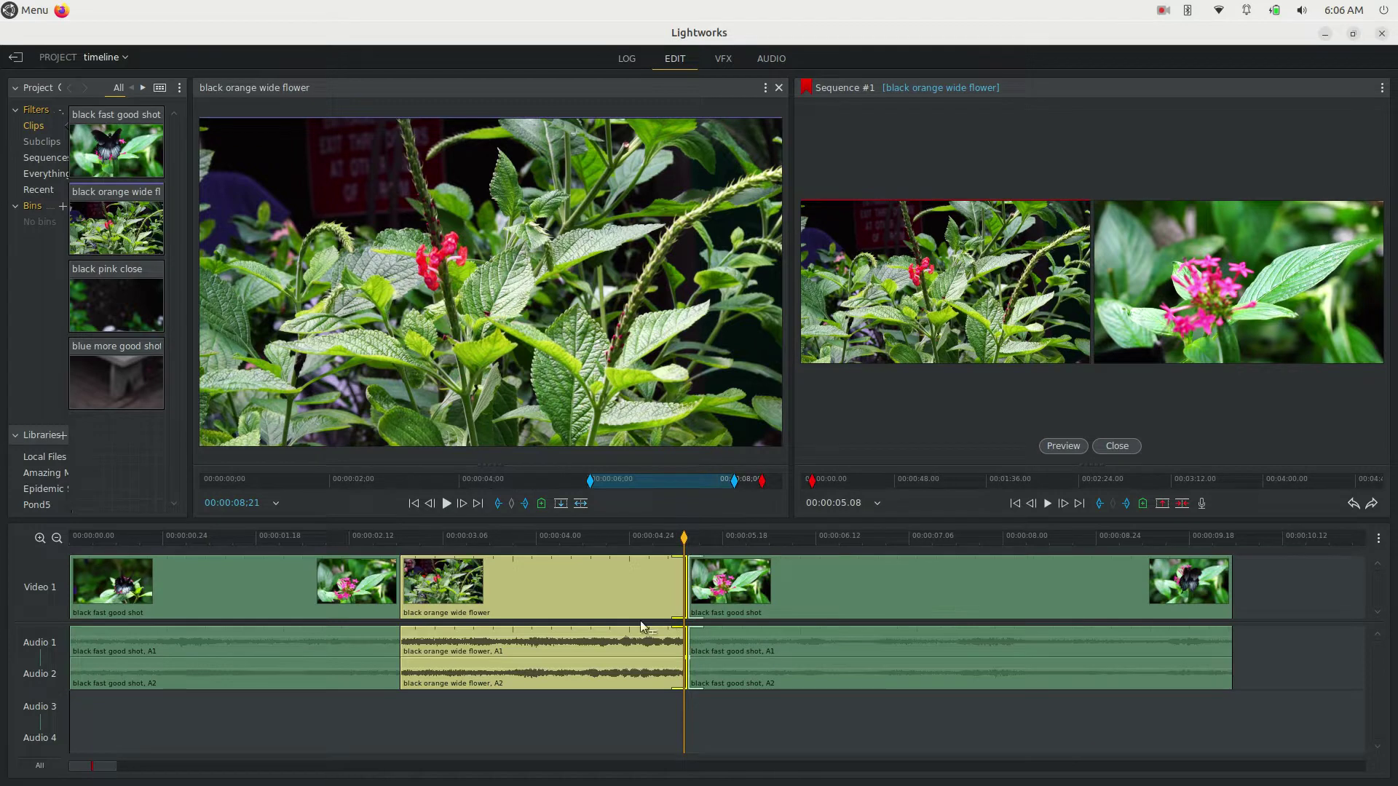
pyautogui.press(',')
pyautogui.press(',')
pyautogui.press(',')
pyautogui.press(',')
pyautogui.press(',')
pyautogui.press(',')
pyautogui.press(',')
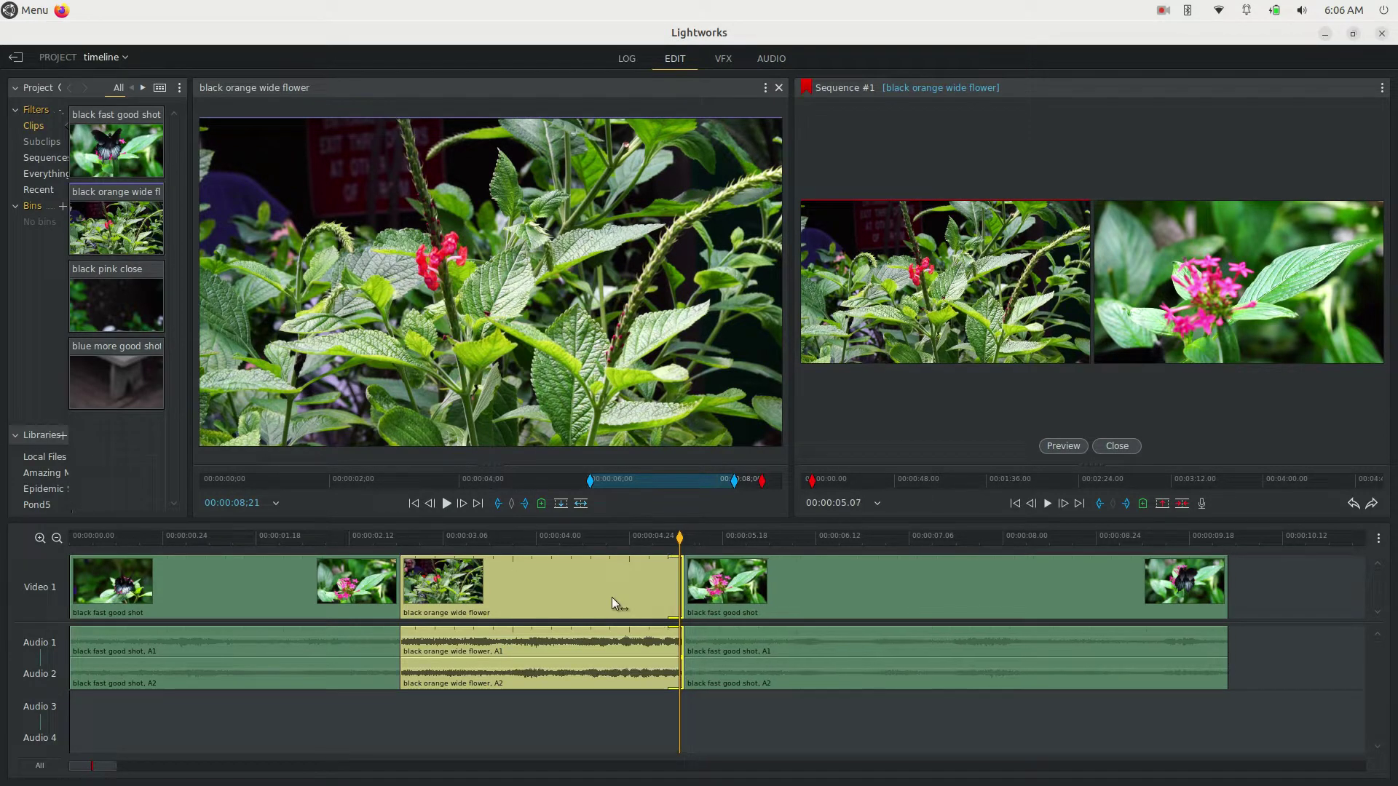
pyautogui.press(',')
pyautogui.press(',')
pyautogui.press(',')
pyautogui.press(',')
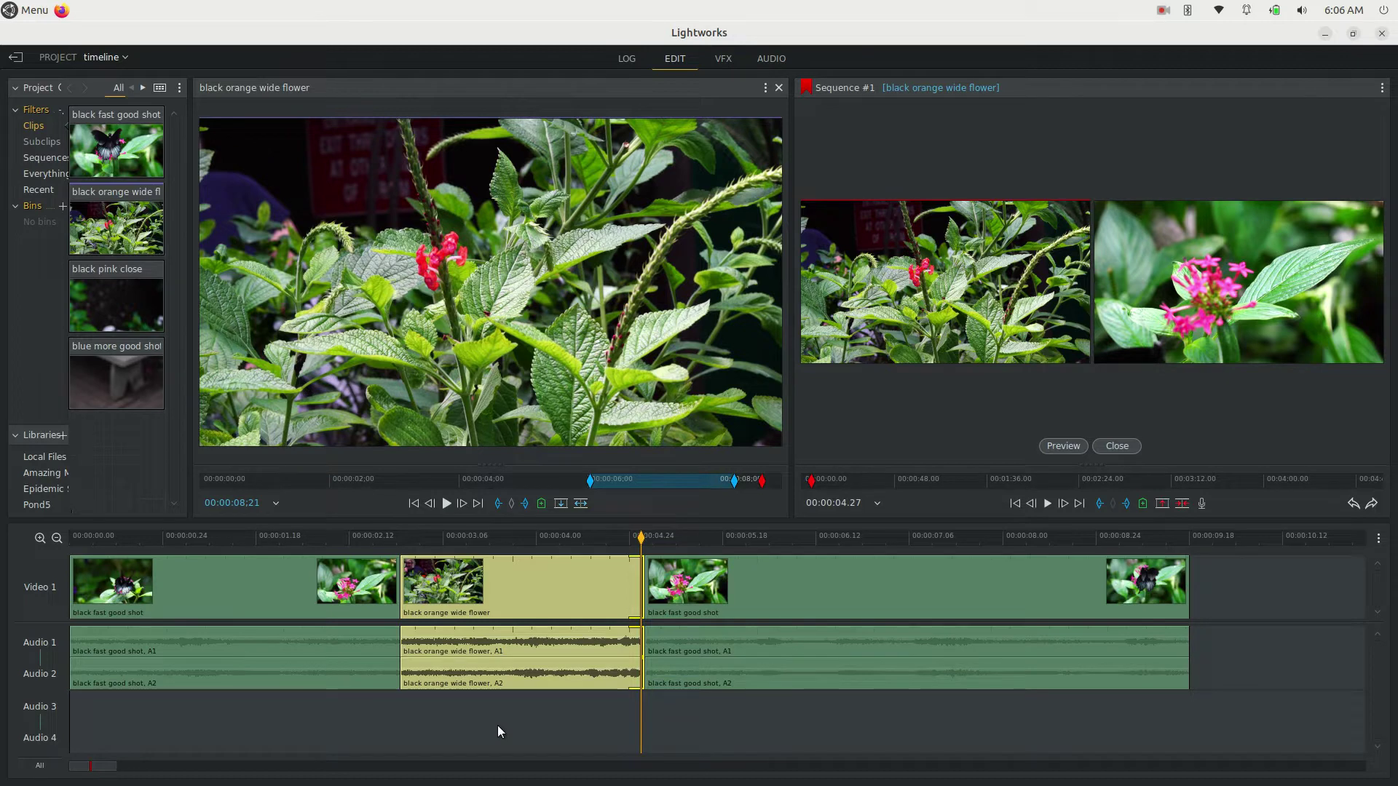
# Trim the black orange wide flower clip's end live with forward and reverse playback, finishing at 00:00:04.15, and clear the selection.
pyautogui.press('space')
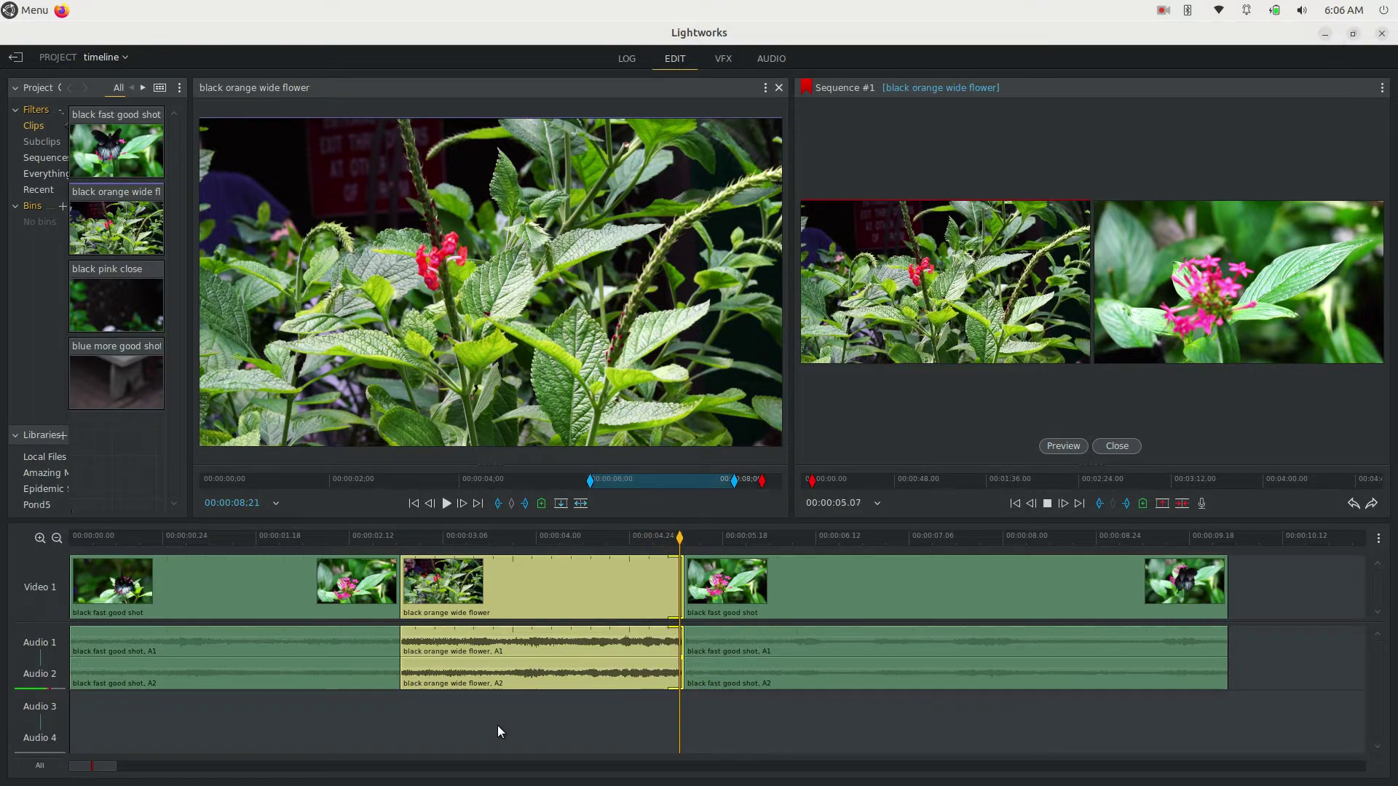
pyautogui.press('space')
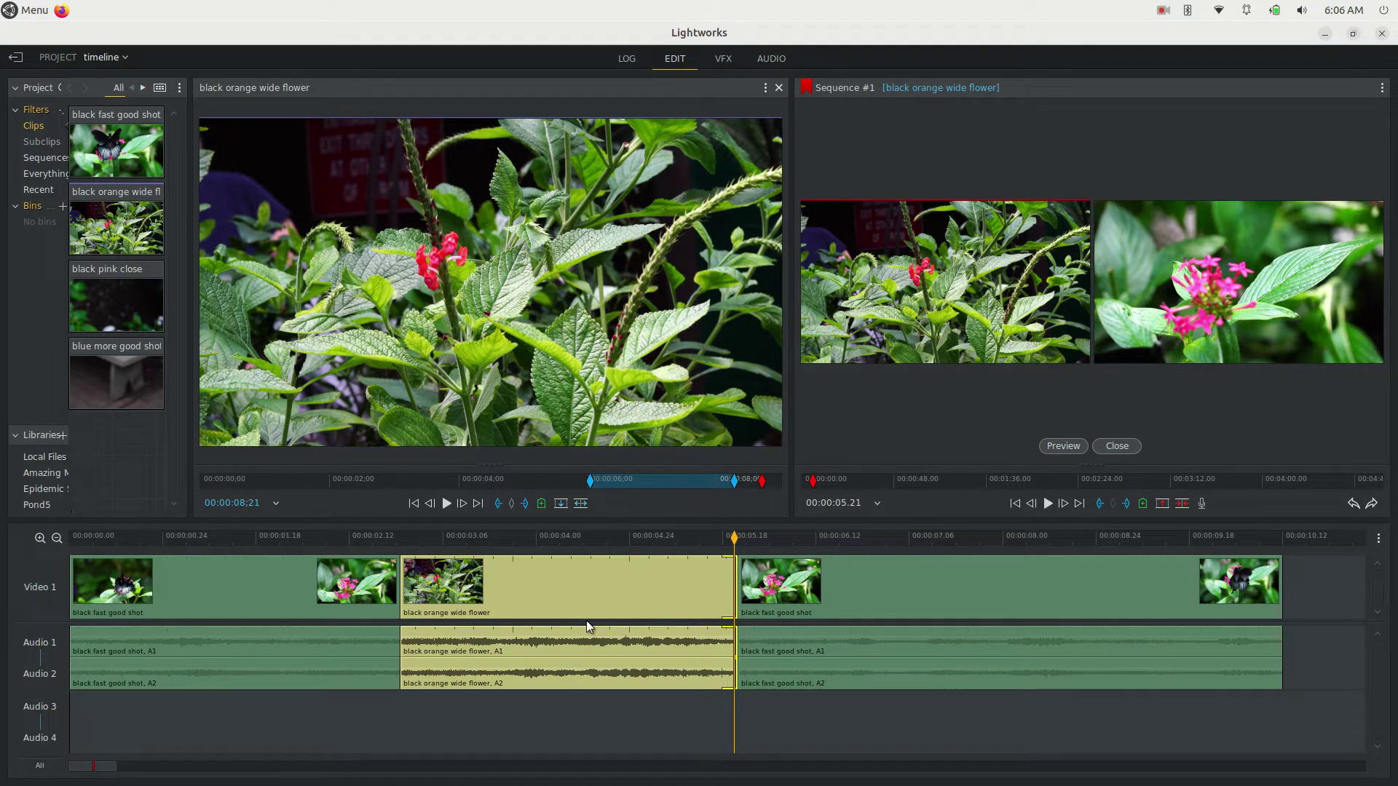
pyautogui.press('j')
pyautogui.press('space')
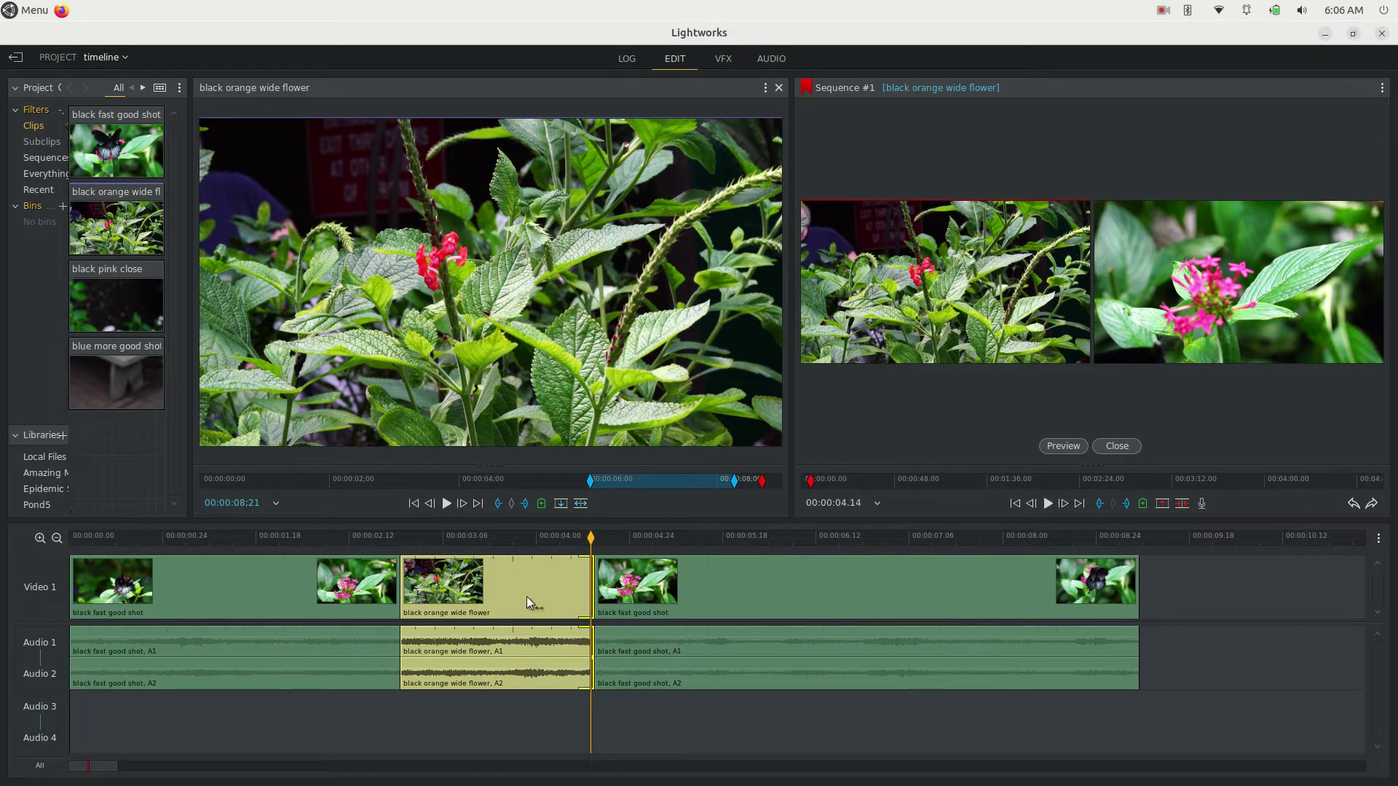
pyautogui.press('space')
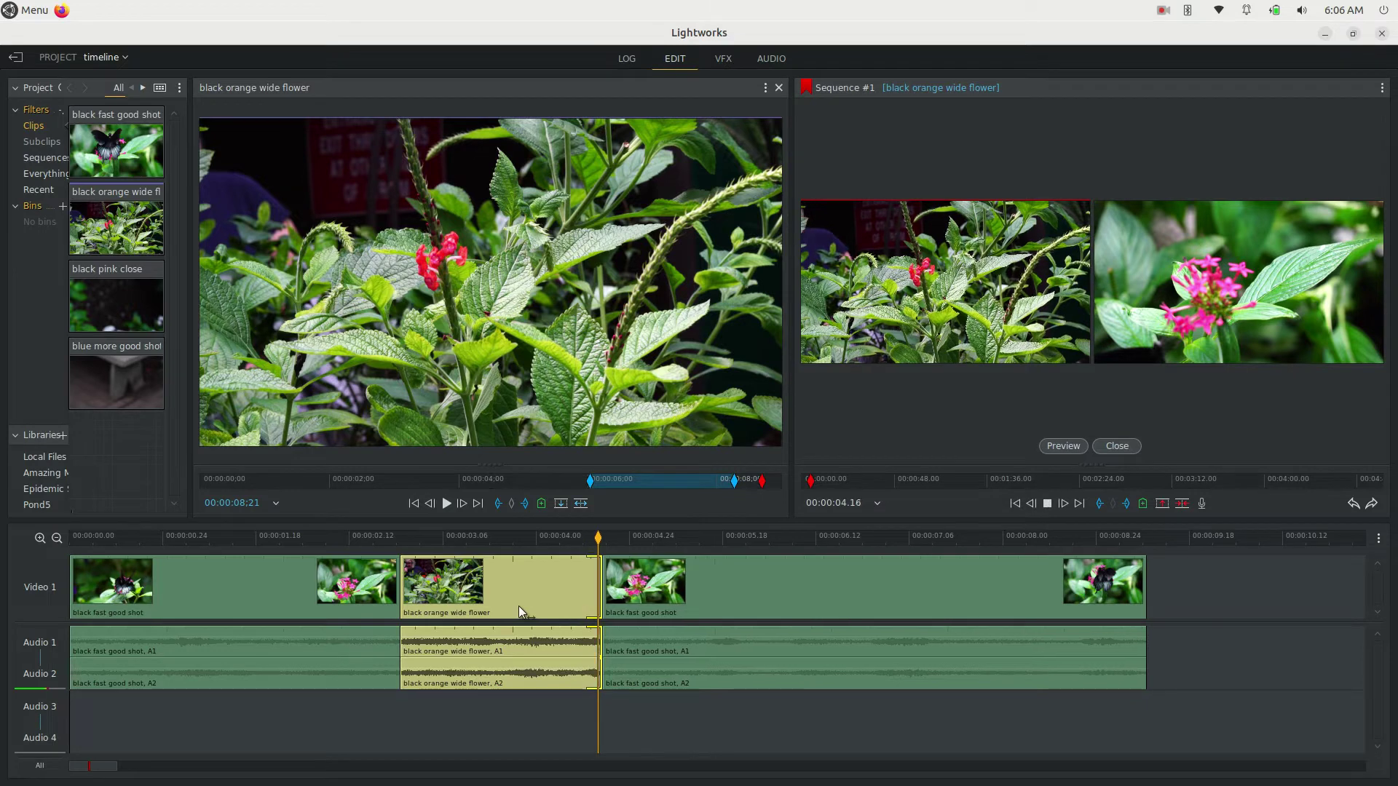
pyautogui.press('space')
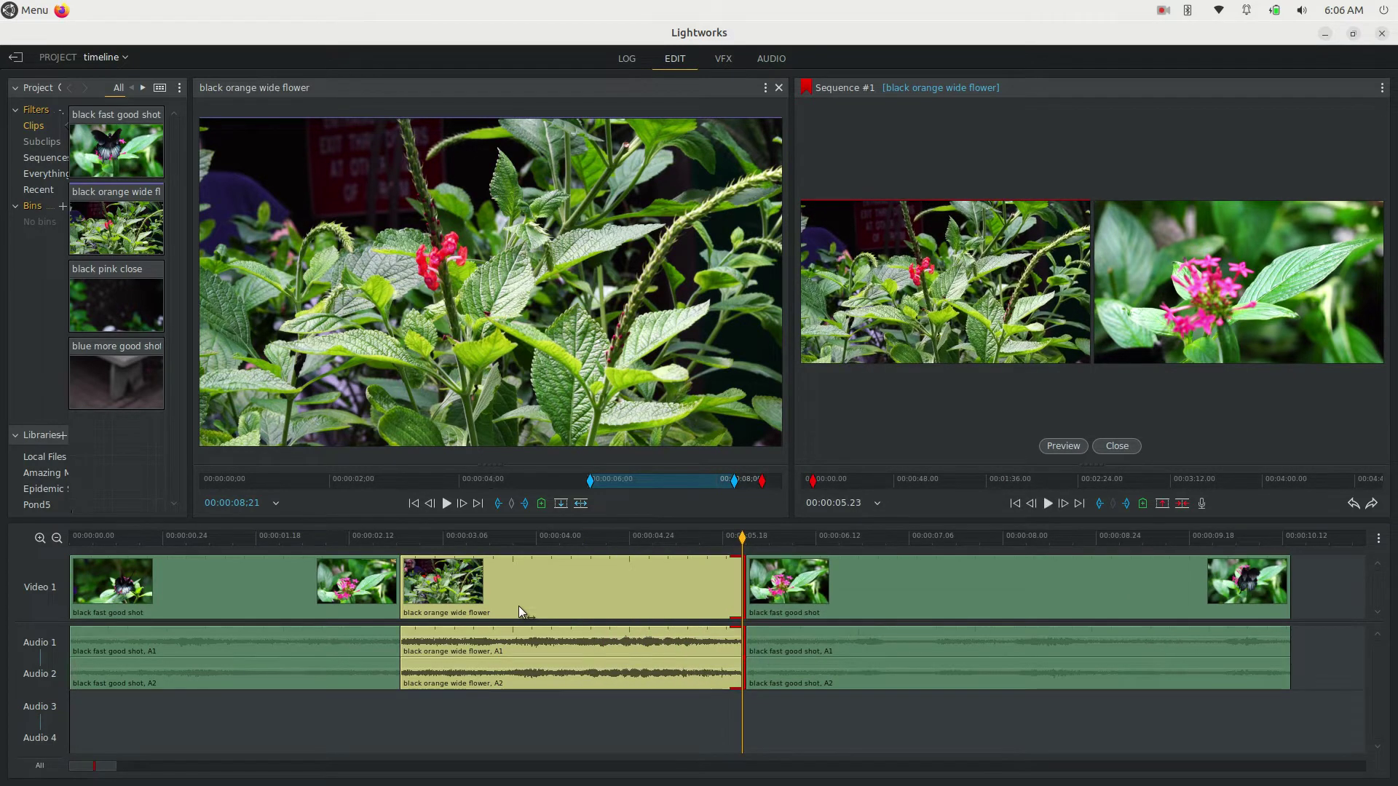
pyautogui.press('j')
pyautogui.press('space')
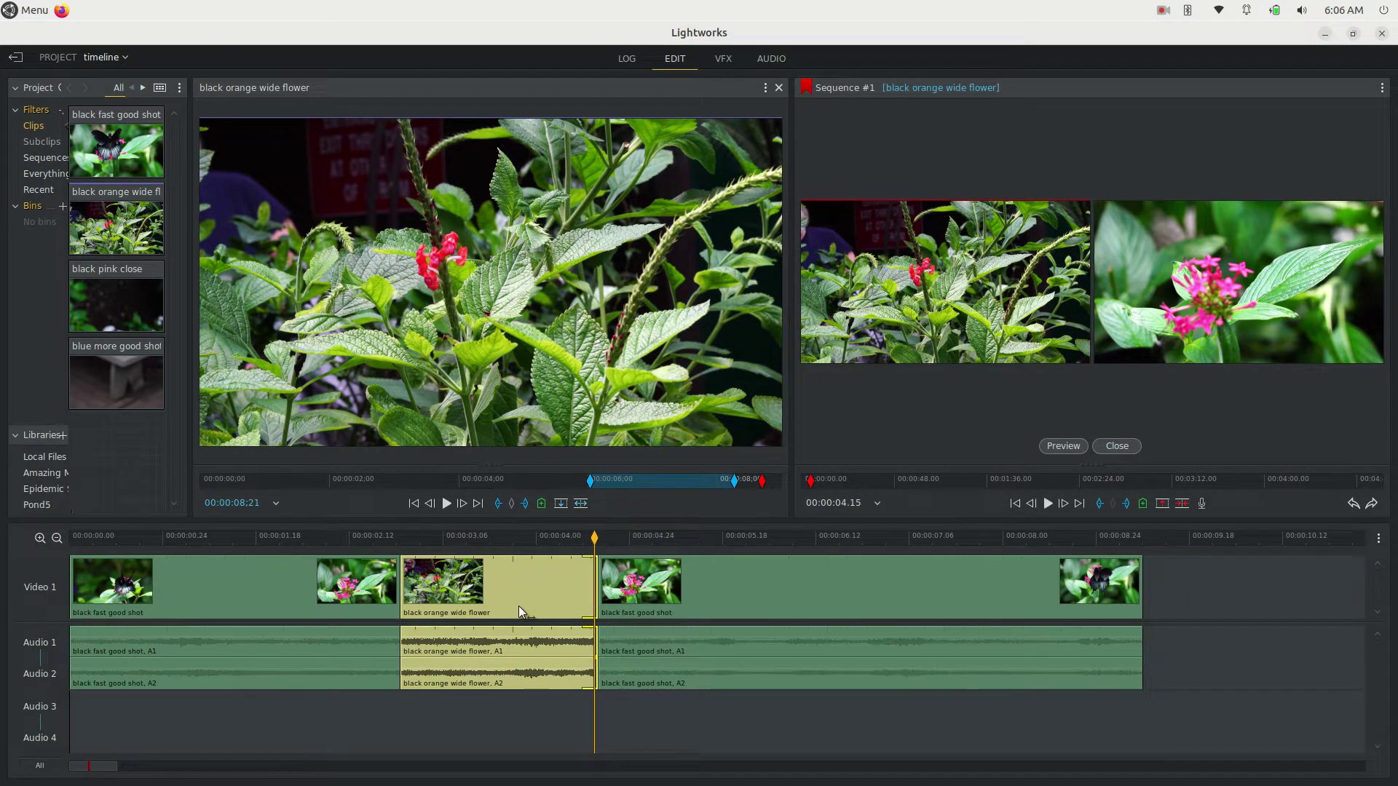
pyautogui.click(519, 606)
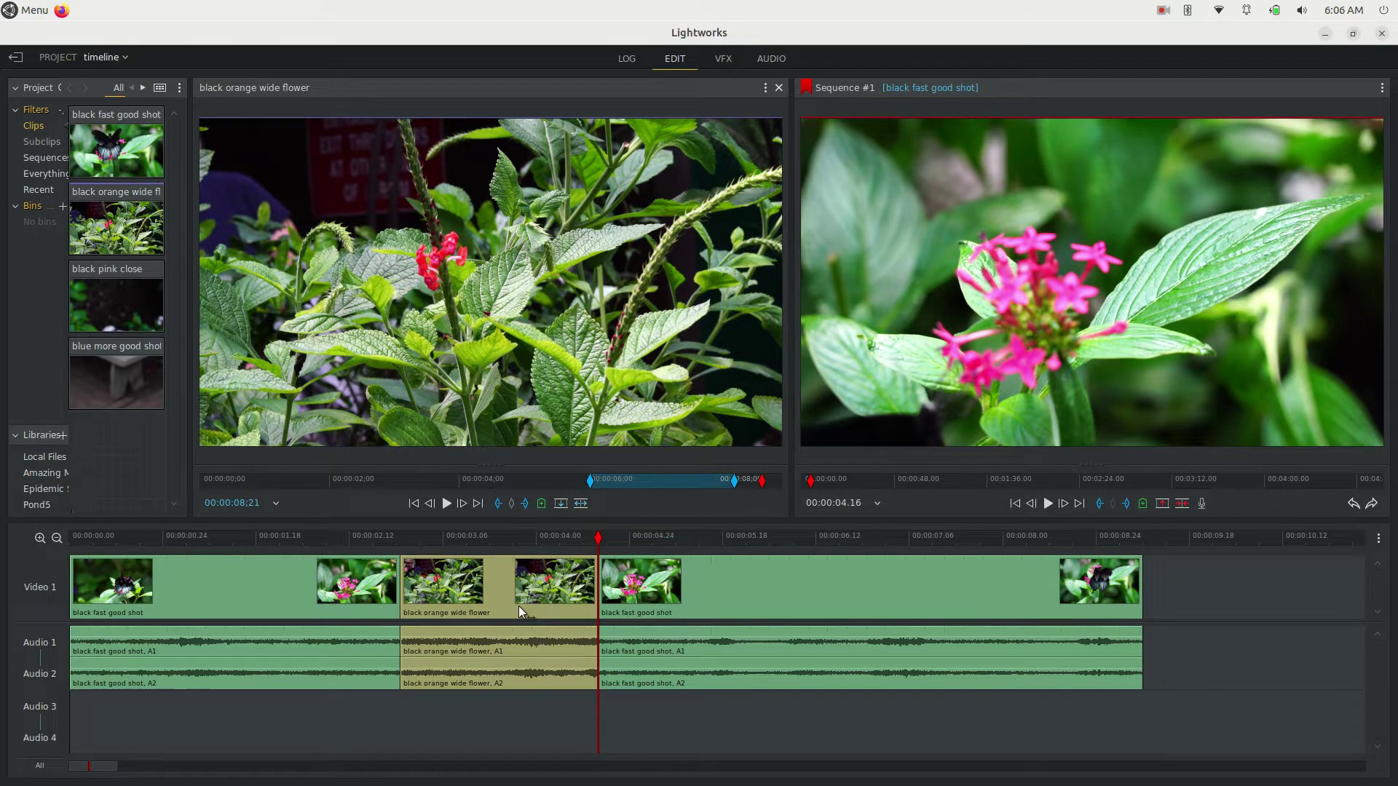
# Select only the start edge of the clip after the cut and trim it live with playback, first shortening, then extending it.
pyautogui.click(628, 580)
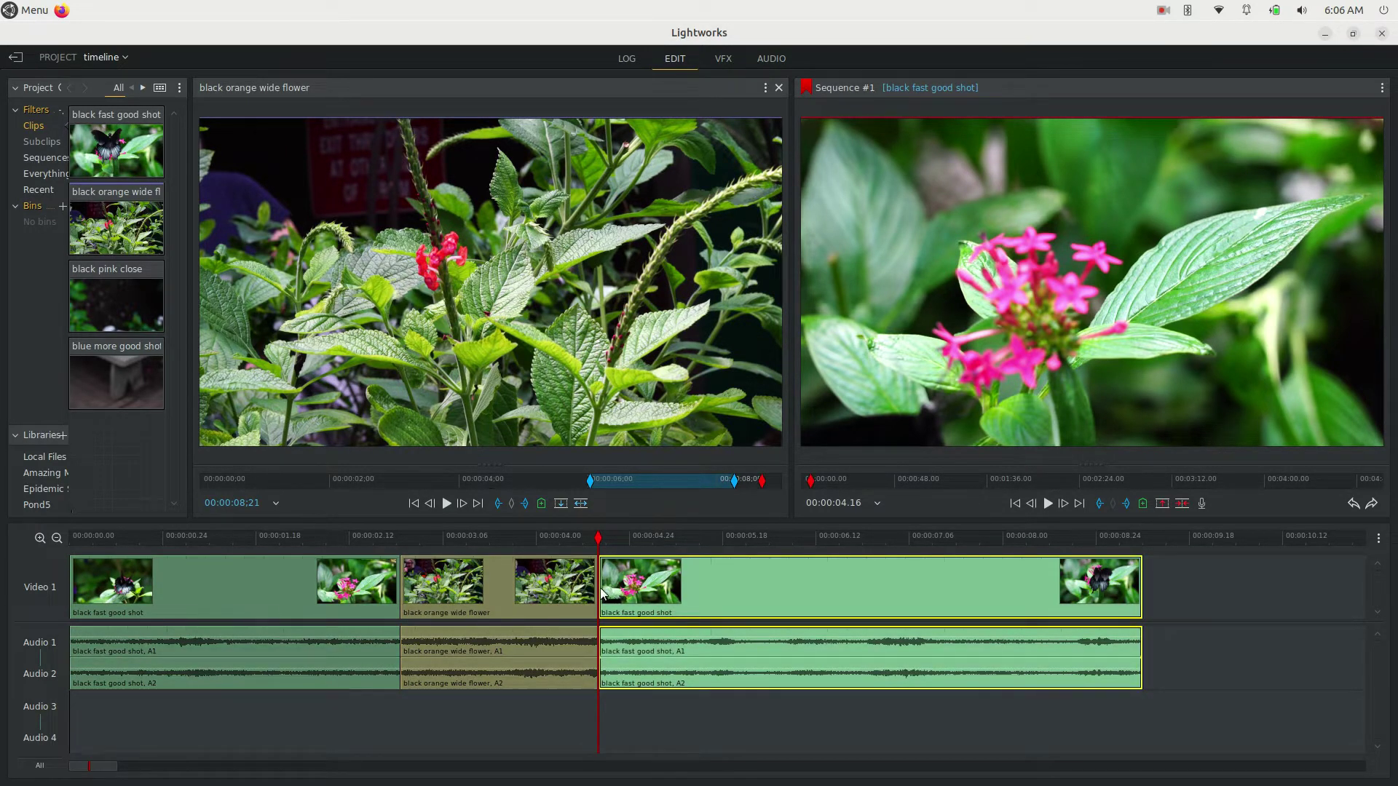
pyautogui.click(683, 581)
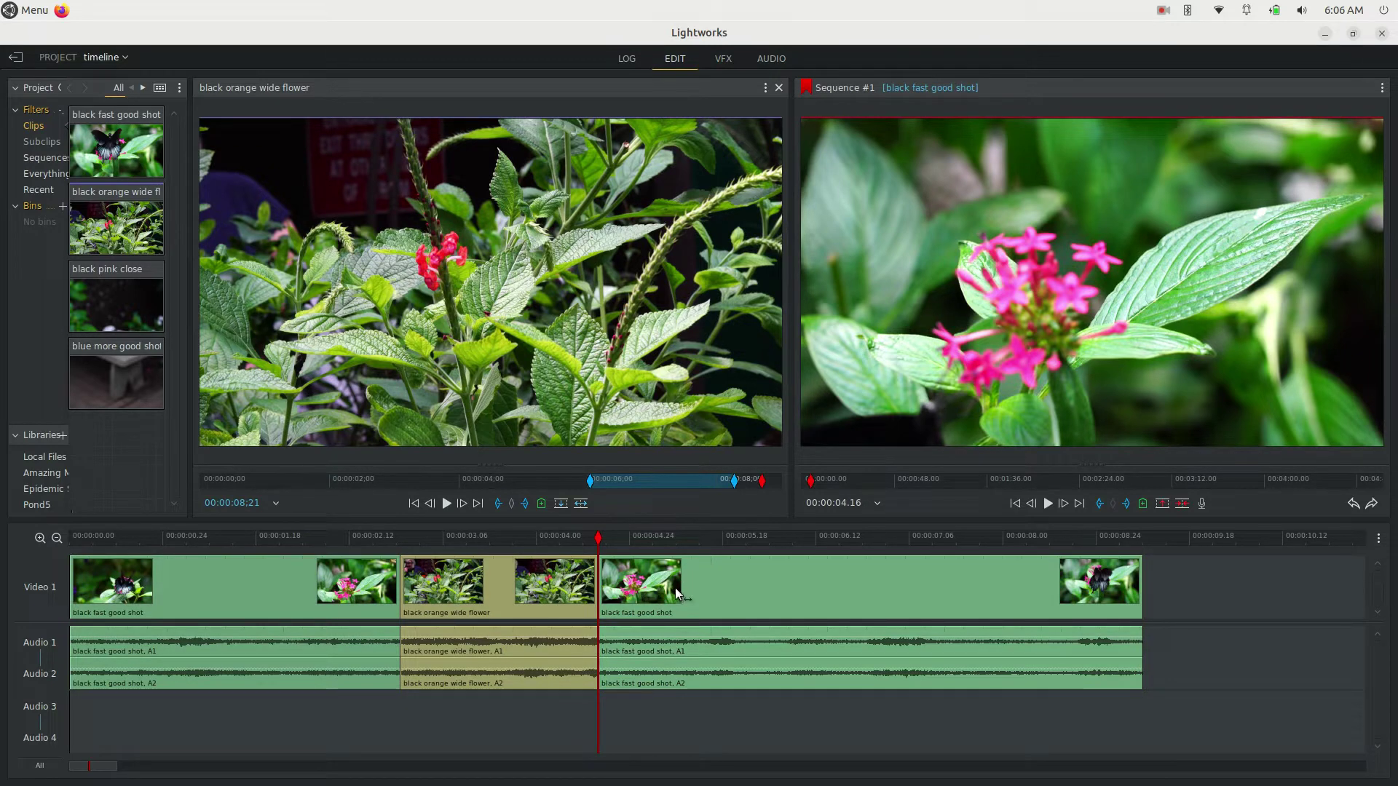
pyautogui.click(604, 590)
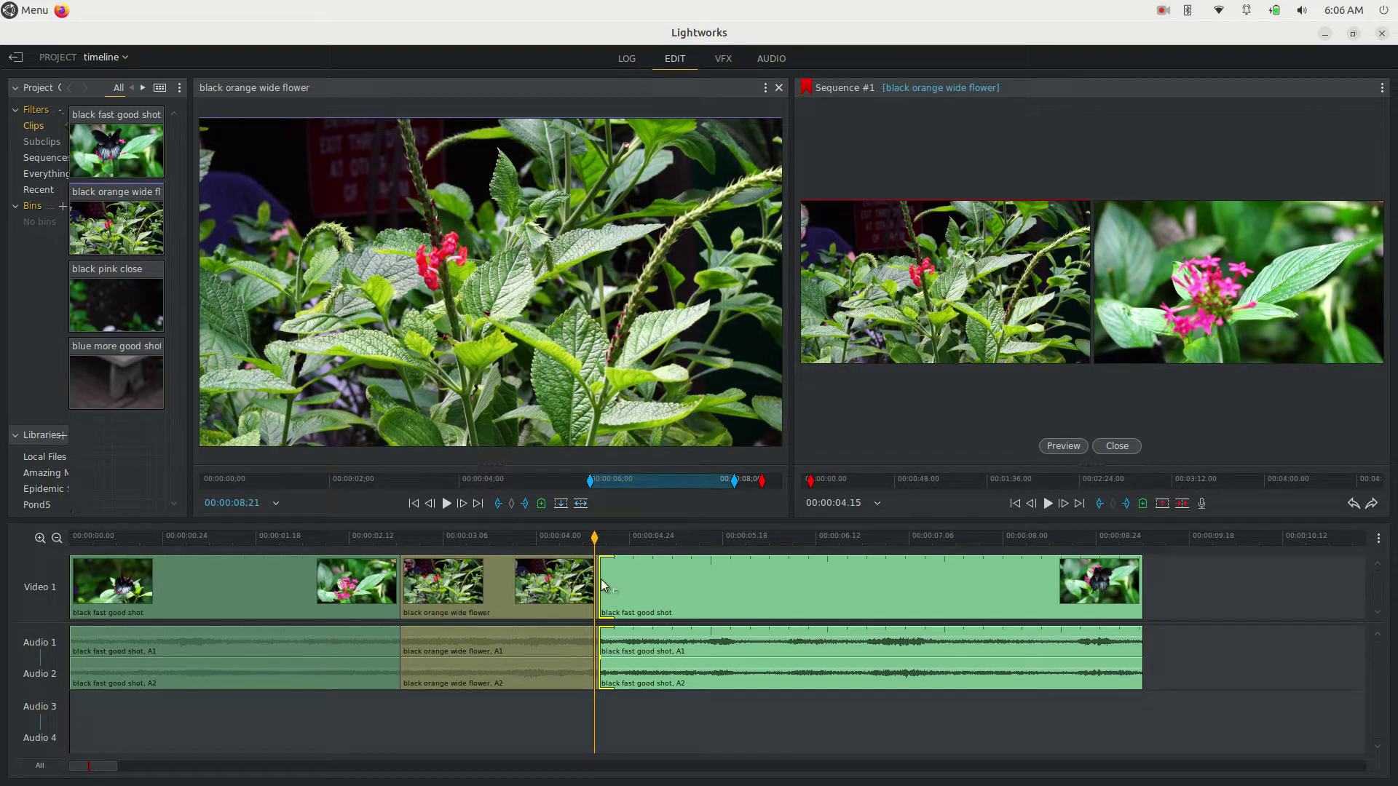
pyautogui.press('space')
pyautogui.press('space')
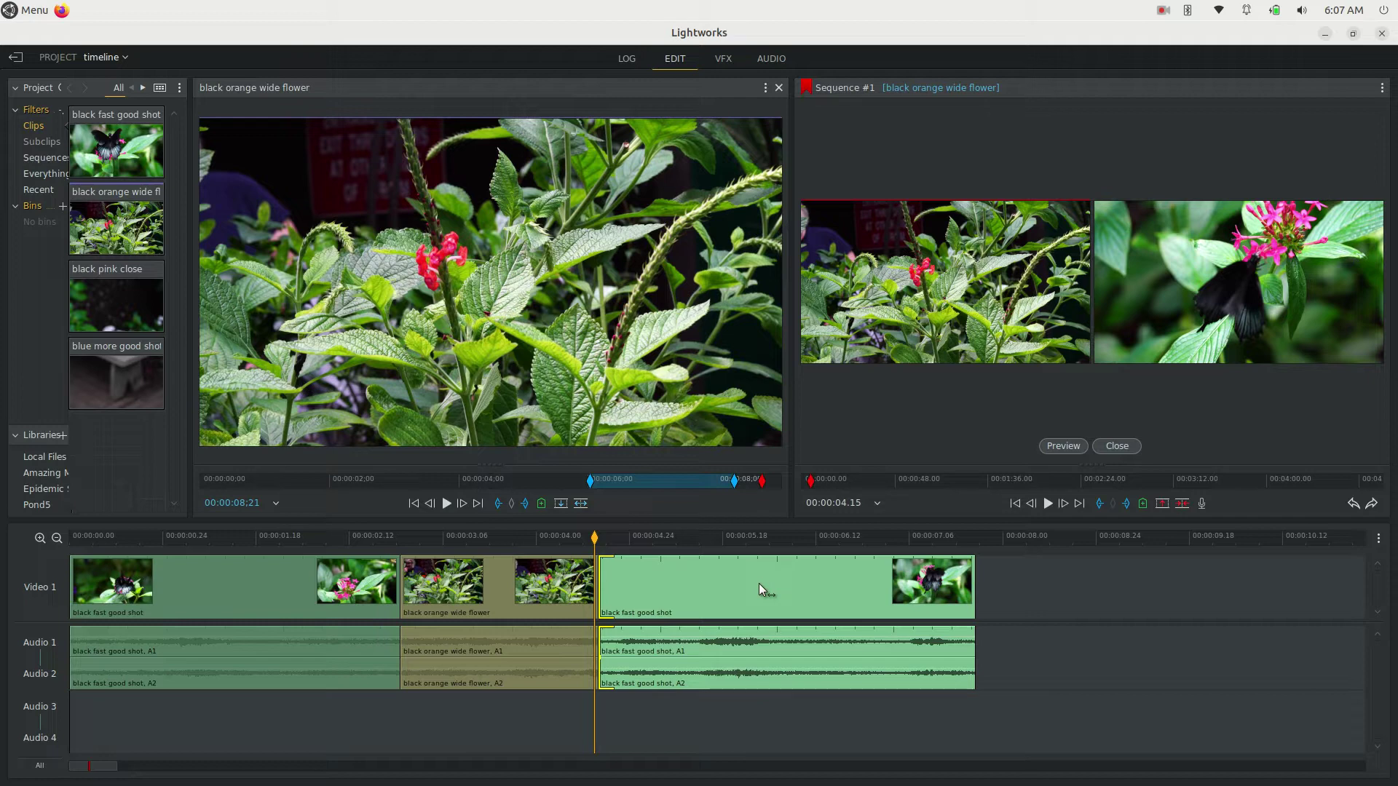
pyautogui.press('space')
pyautogui.press('space')
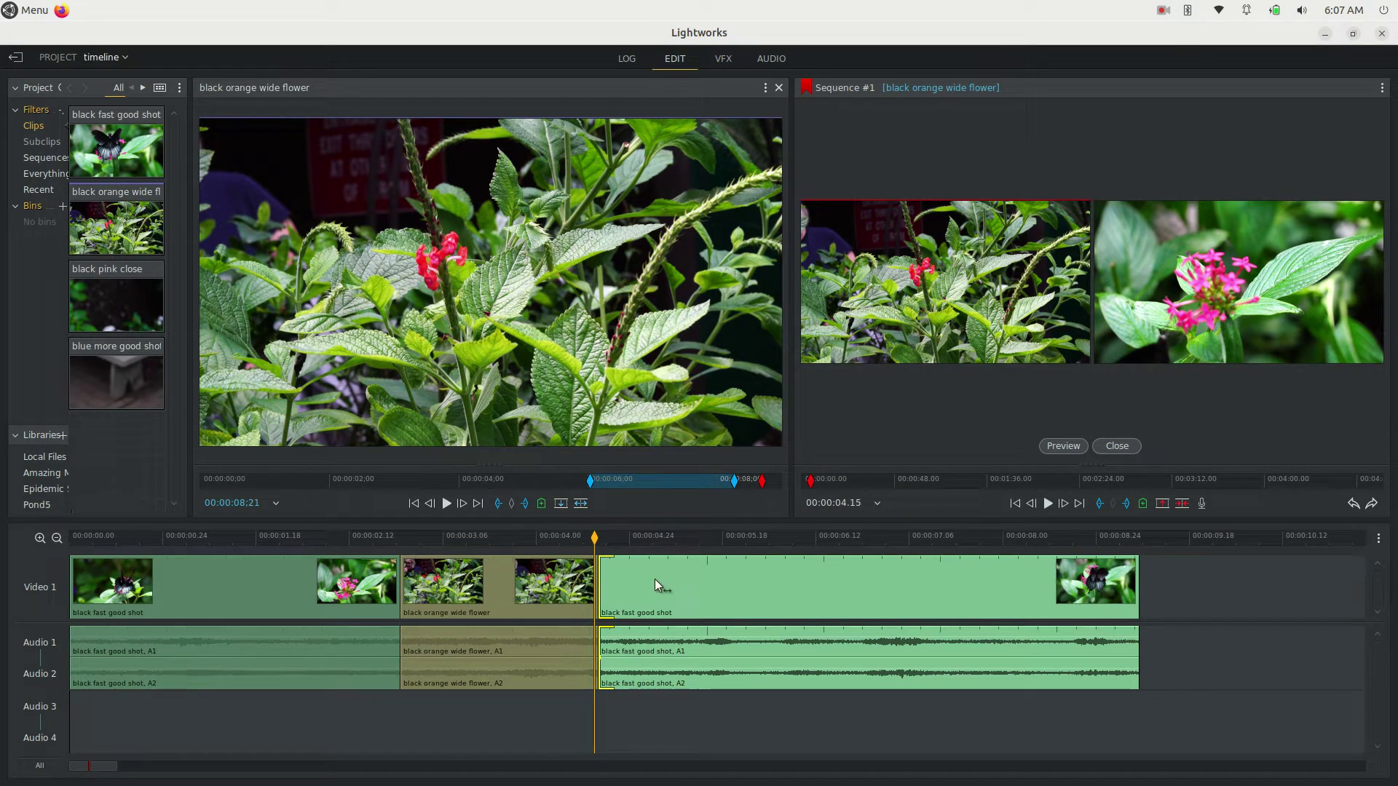
# Trim a few frames off the start of the clip after the cut, give some back, and clear the edge selection.
pyautogui.press('.')
pyautogui.press('.')
pyautogui.press('.')
pyautogui.press('.')
pyautogui.press('.')
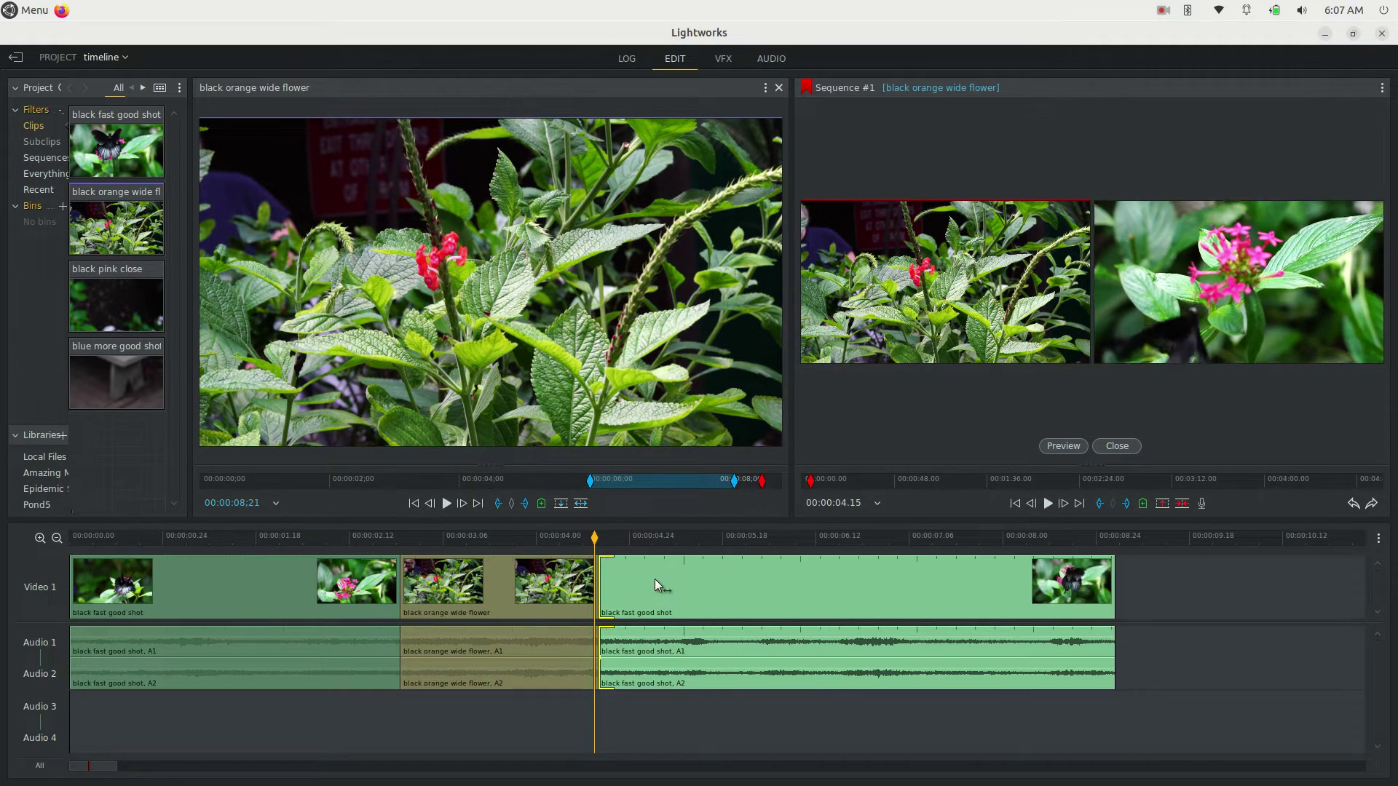
pyautogui.press(',')
pyautogui.press(',')
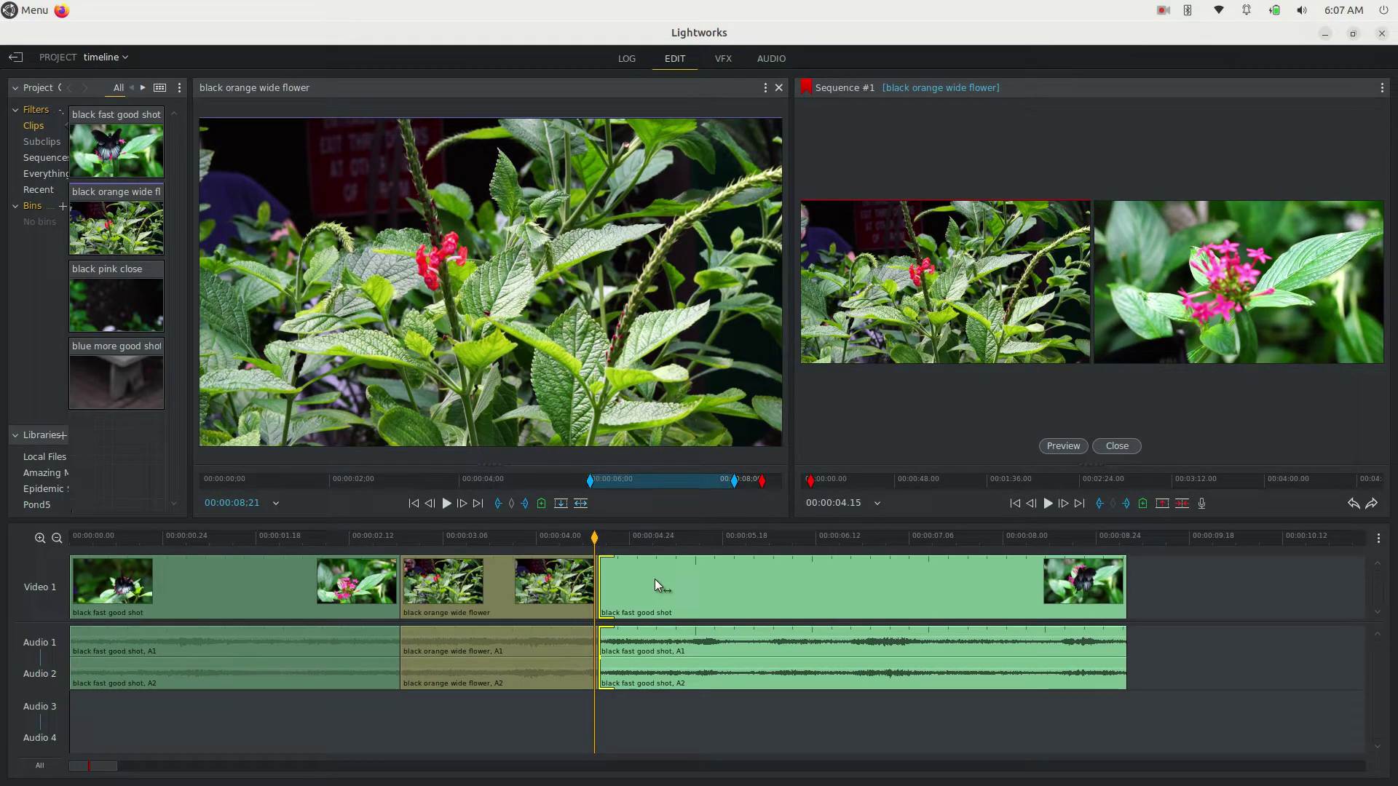
pyautogui.click(654, 579)
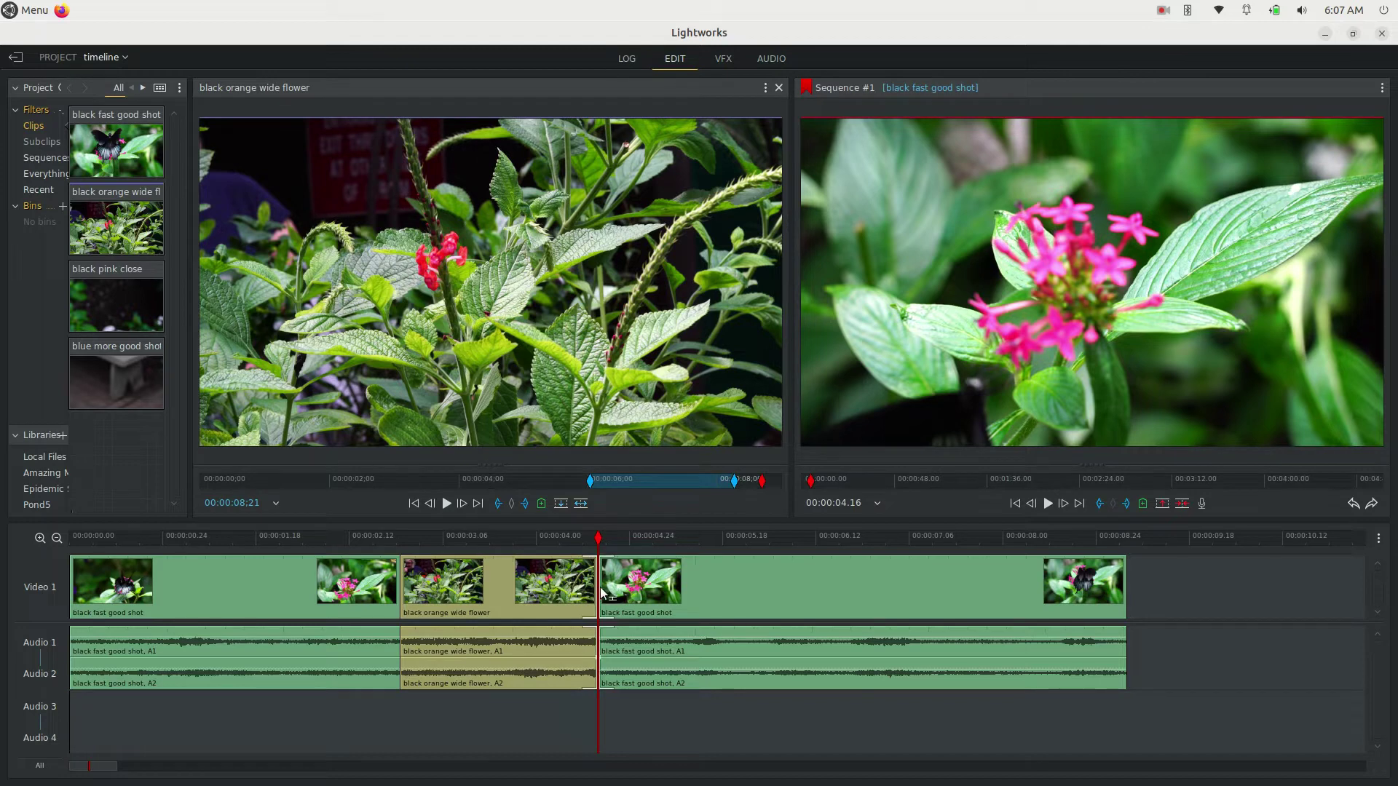
# Extend the end of the black orange wide flower clip to 00:00:05.02, and roll the cut after it back to 00:00:04.17.
pyautogui.moveTo(586, 591); pyautogui.dragTo(677, 611)
pyautogui.press('space')
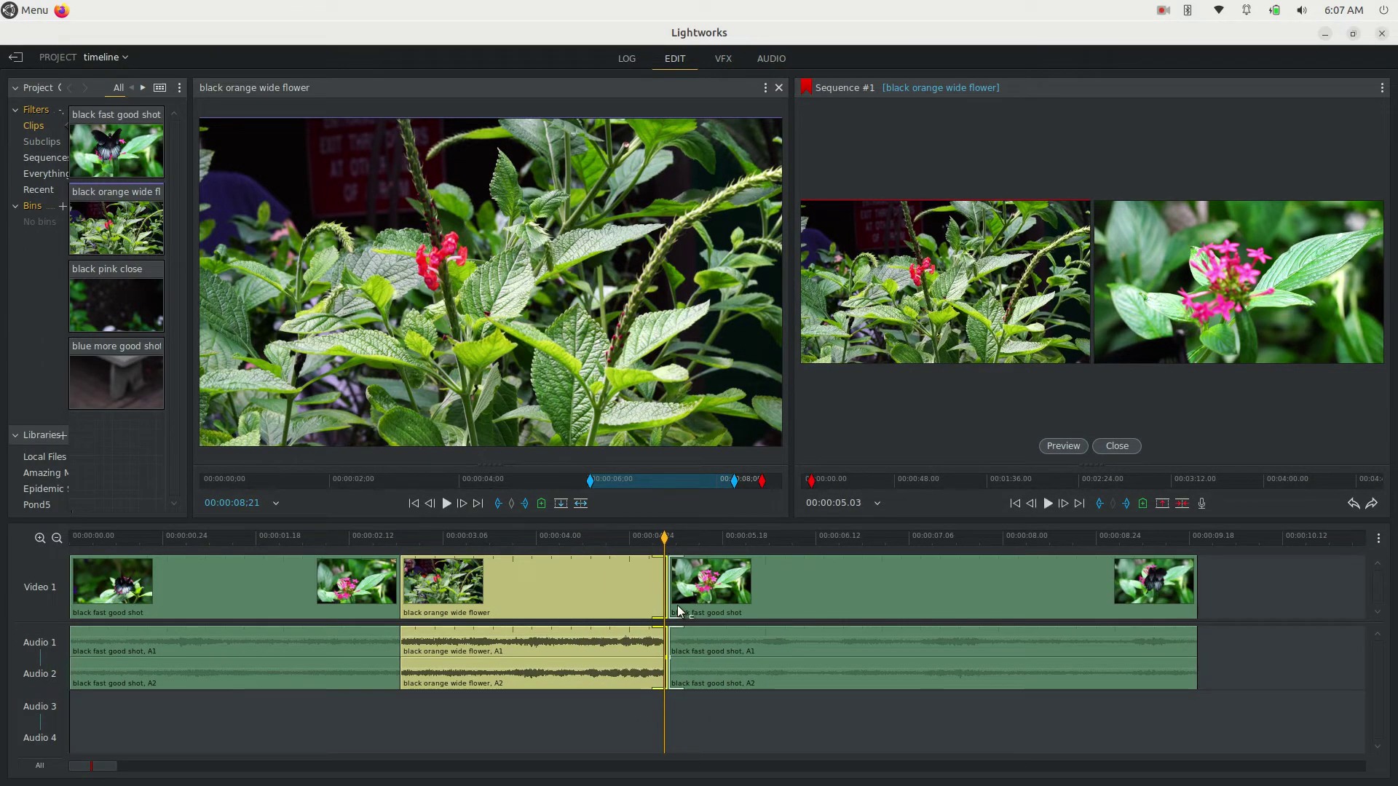
pyautogui.press('space')
pyautogui.click(677, 605)
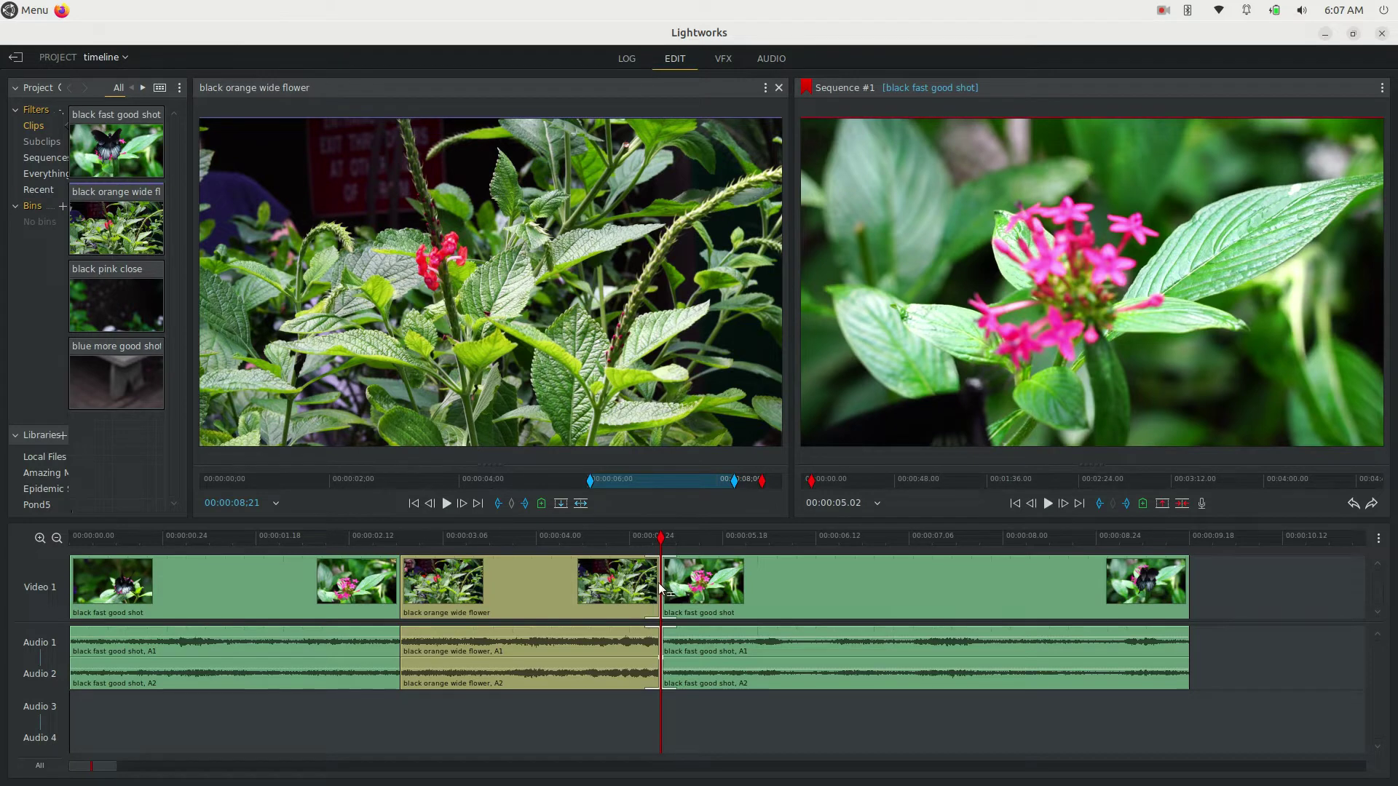
pyautogui.moveTo(662, 589)
pyautogui.mouseDown()
pyautogui.moveTo(548, 585)
pyautogui.moveTo(798, 592)
pyautogui.moveTo(686, 588)
pyautogui.mouseUp()
pyautogui.moveTo(587, 573)
pyautogui.mouseDown()
pyautogui.moveTo(539, 580)
pyautogui.moveTo(631, 589)
pyautogui.moveTo(589, 587)
pyautogui.mouseUp()
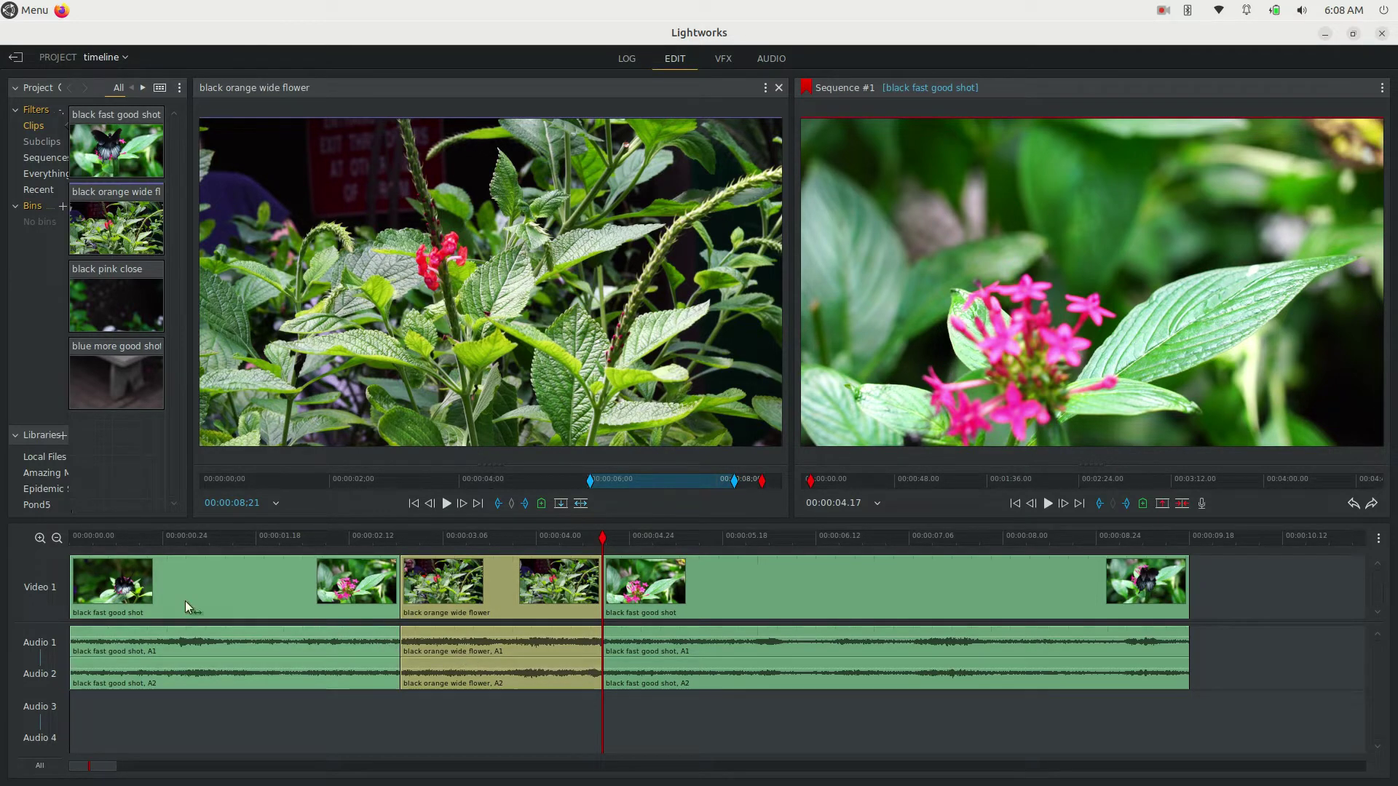
# Disable the Video 1 track and roll only the audio cut after the black orange wide flower clip back to 00:00:04.04.
pyautogui.click(40, 599)
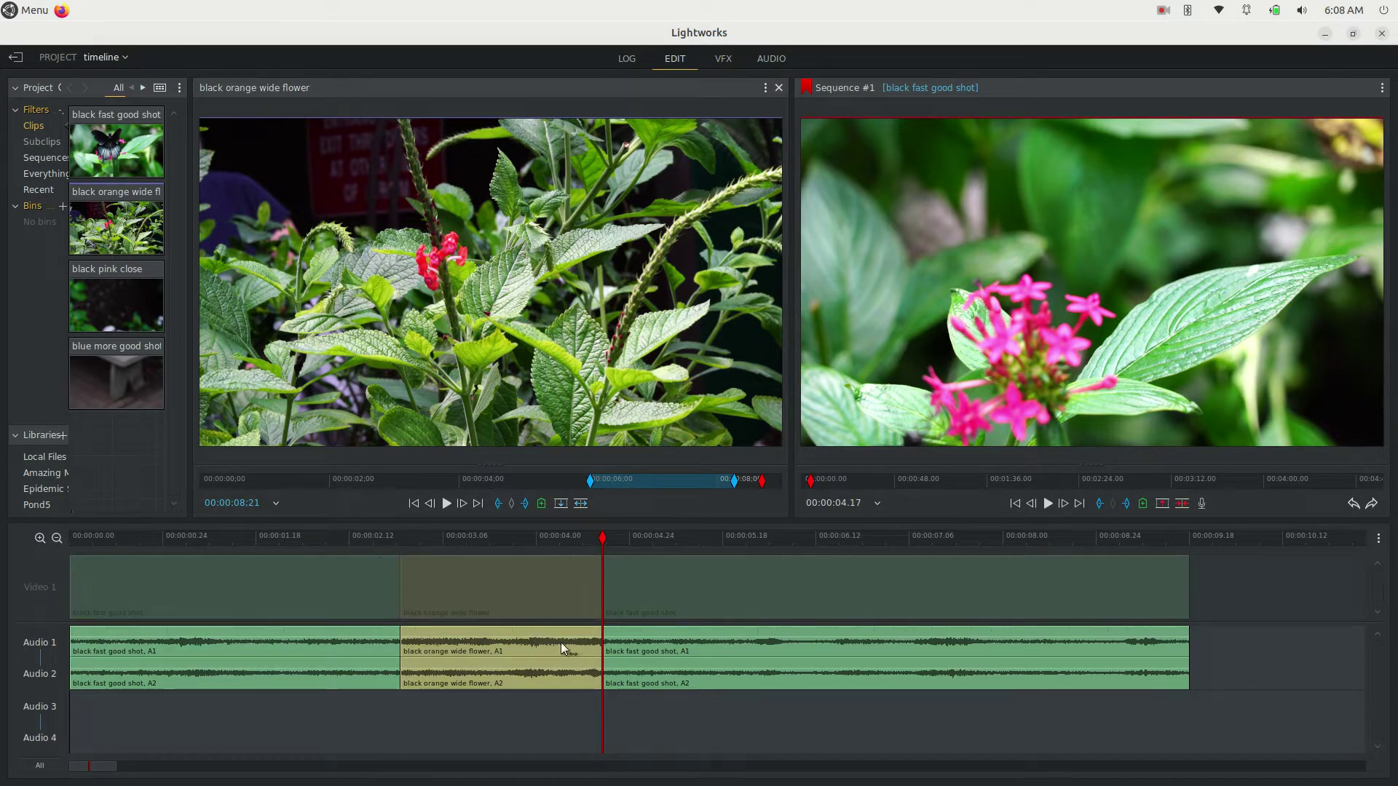
pyautogui.click(601, 645)
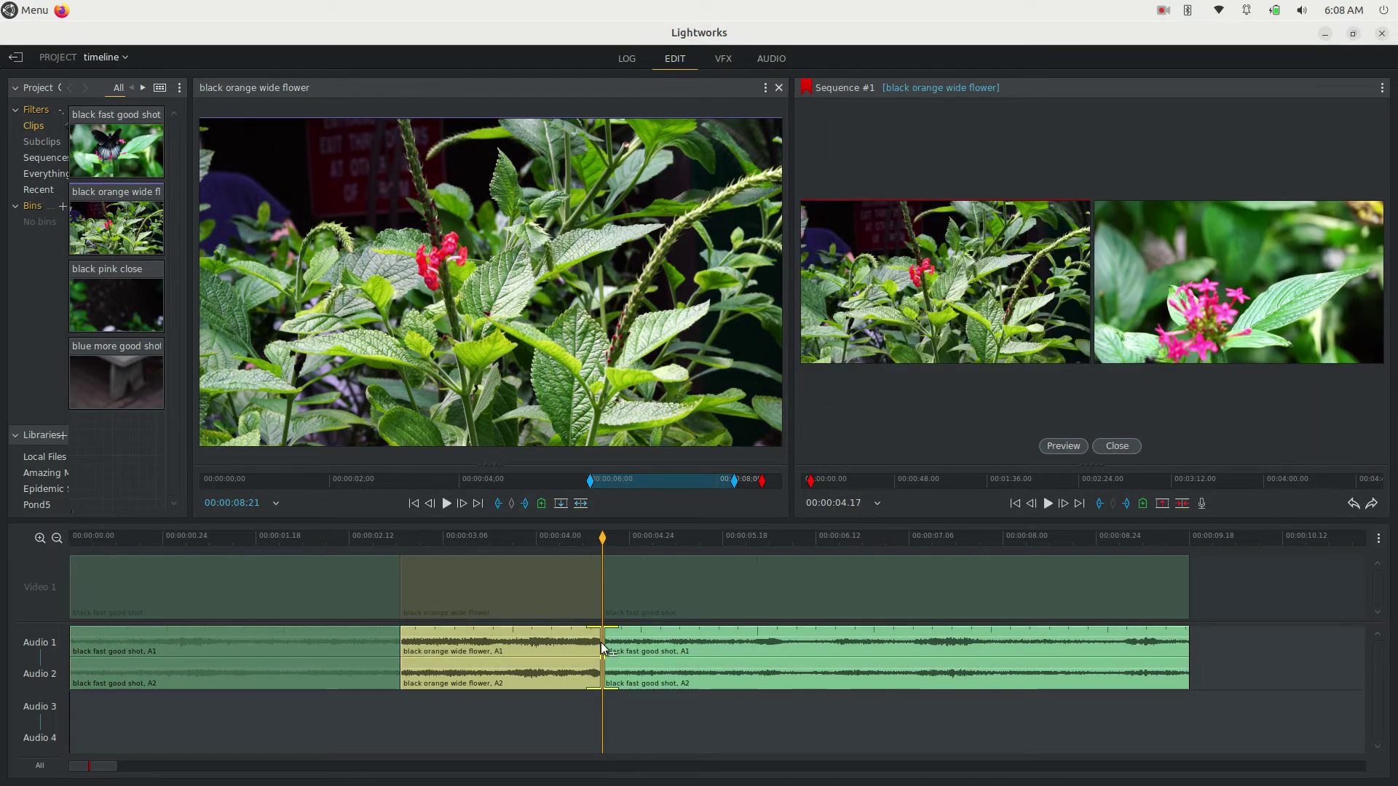
pyautogui.moveTo(604, 647); pyautogui.dragTo(565, 649)
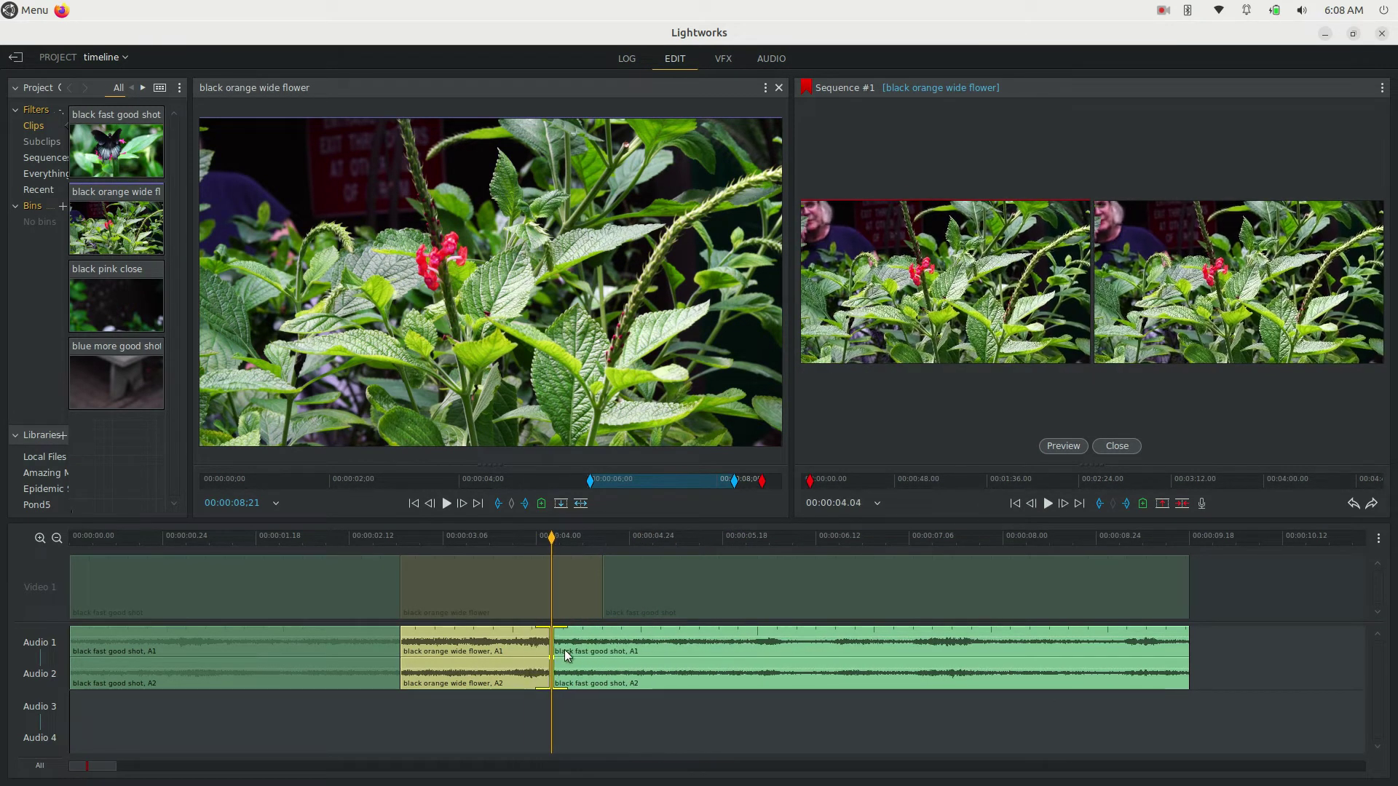
# Clear the roll selection and extend only the audio start of the last black fast good shot clip by 5 frames.
pyautogui.click(566, 654)
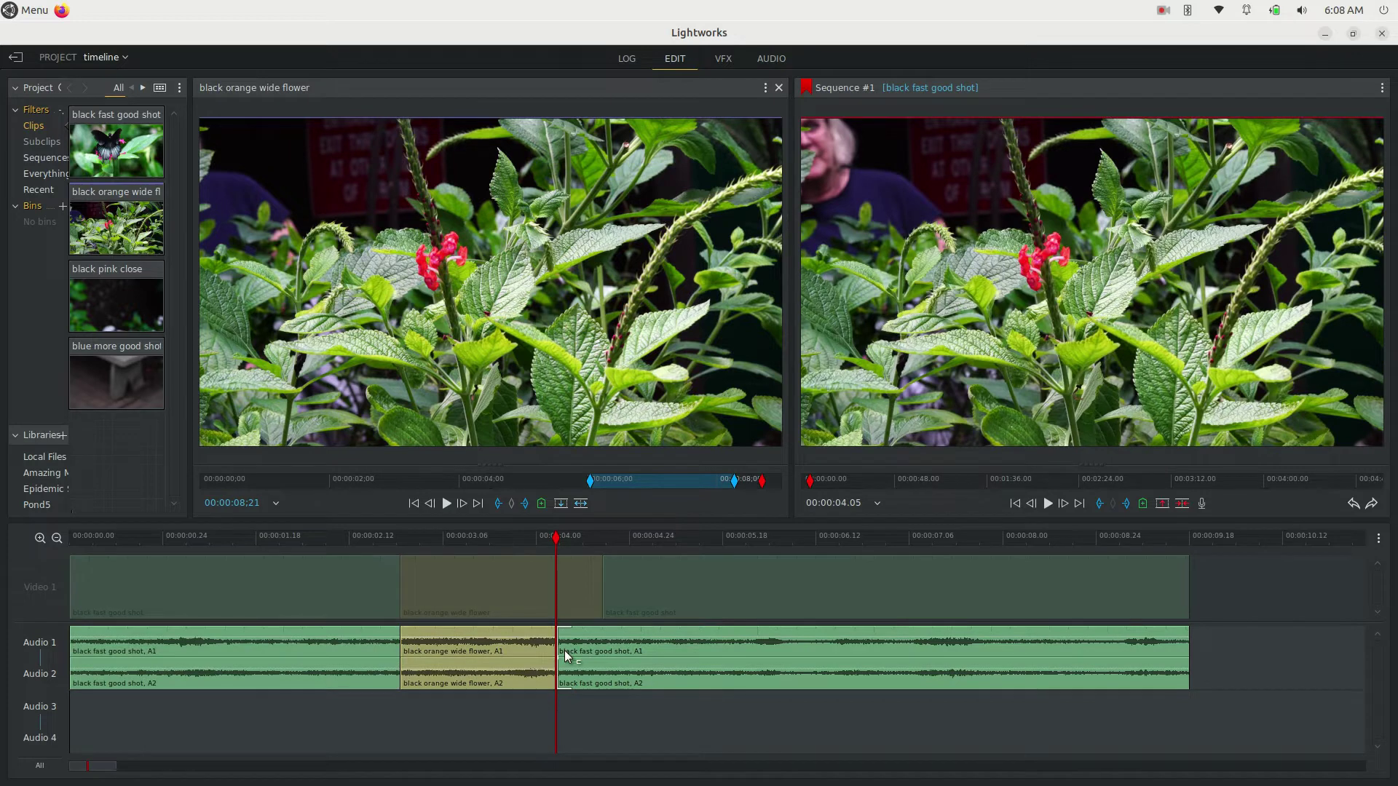
pyautogui.click(571, 644)
pyautogui.click(565, 643)
pyautogui.click(565, 648)
pyautogui.moveTo(567, 648)
pyautogui.mouseDown()
pyautogui.moveTo(659, 650)
pyautogui.moveTo(615, 644)
pyautogui.moveTo(548, 666)
pyautogui.moveTo(587, 664)
pyautogui.mouseUp()
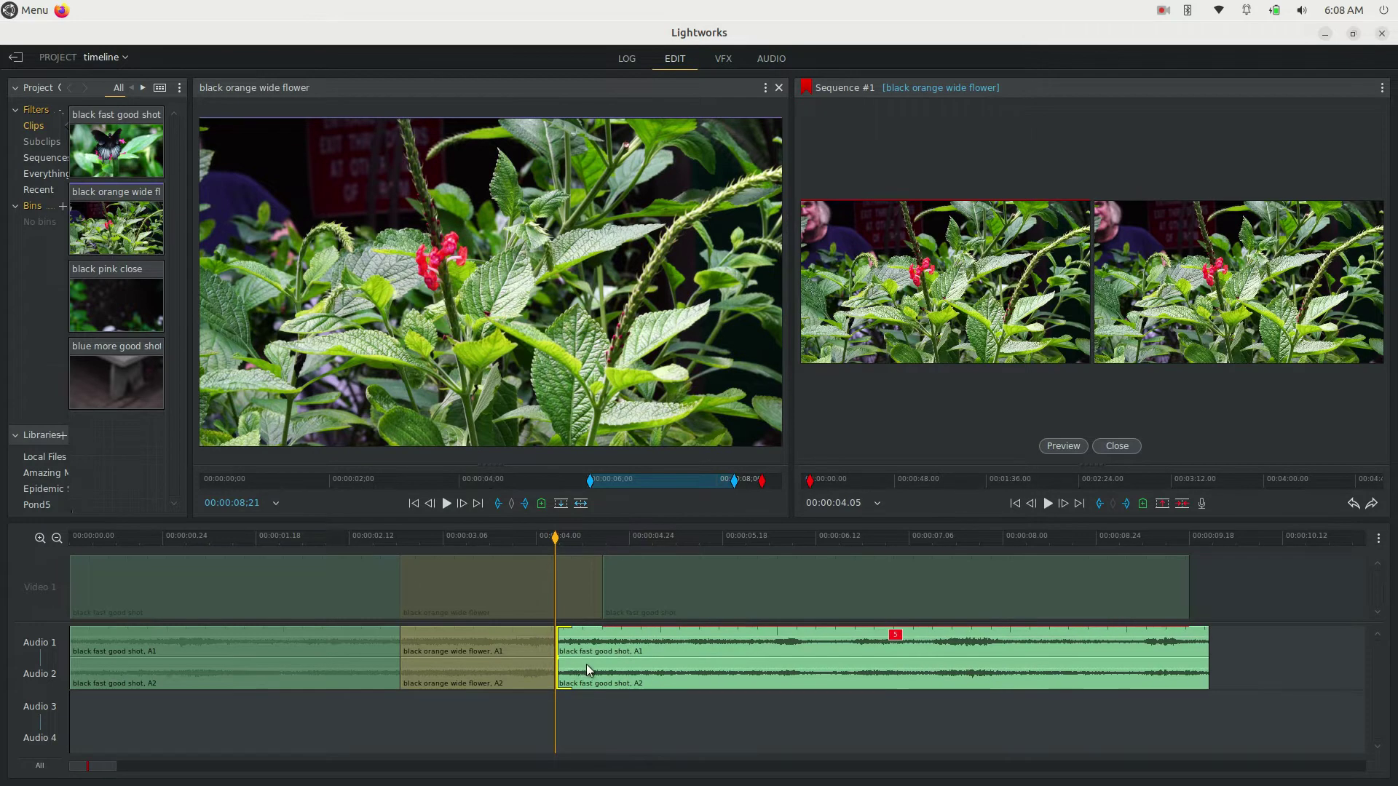
# Extend the audio end of the black orange wide flower clip to 00:00:04.17, trim it back to 00:00:04.08, and clear the edge selection.
pyautogui.click(543, 649)
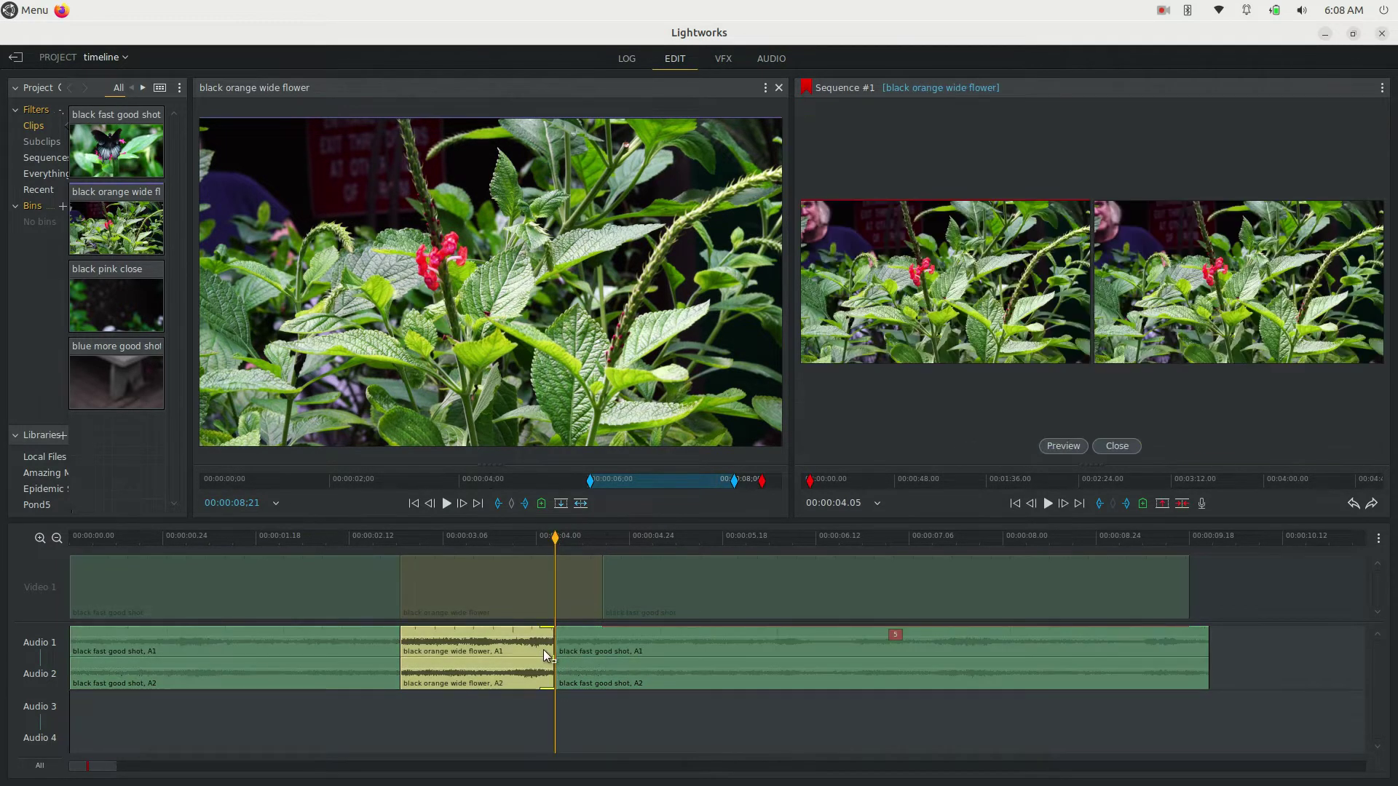
pyautogui.moveTo(551, 648)
pyautogui.mouseDown()
pyautogui.moveTo(745, 658)
pyautogui.moveTo(545, 658)
pyautogui.moveTo(556, 653)
pyautogui.mouseUp()
pyautogui.press('.')
pyautogui.press('.')
pyautogui.press('.')
pyautogui.press('.')
pyautogui.press('.')
pyautogui.press('.')
pyautogui.press('.')
pyautogui.press('.')
pyautogui.press('.')
pyautogui.press('.')
pyautogui.press('.')
pyautogui.press('.')
pyautogui.press('.')
pyautogui.press('.')
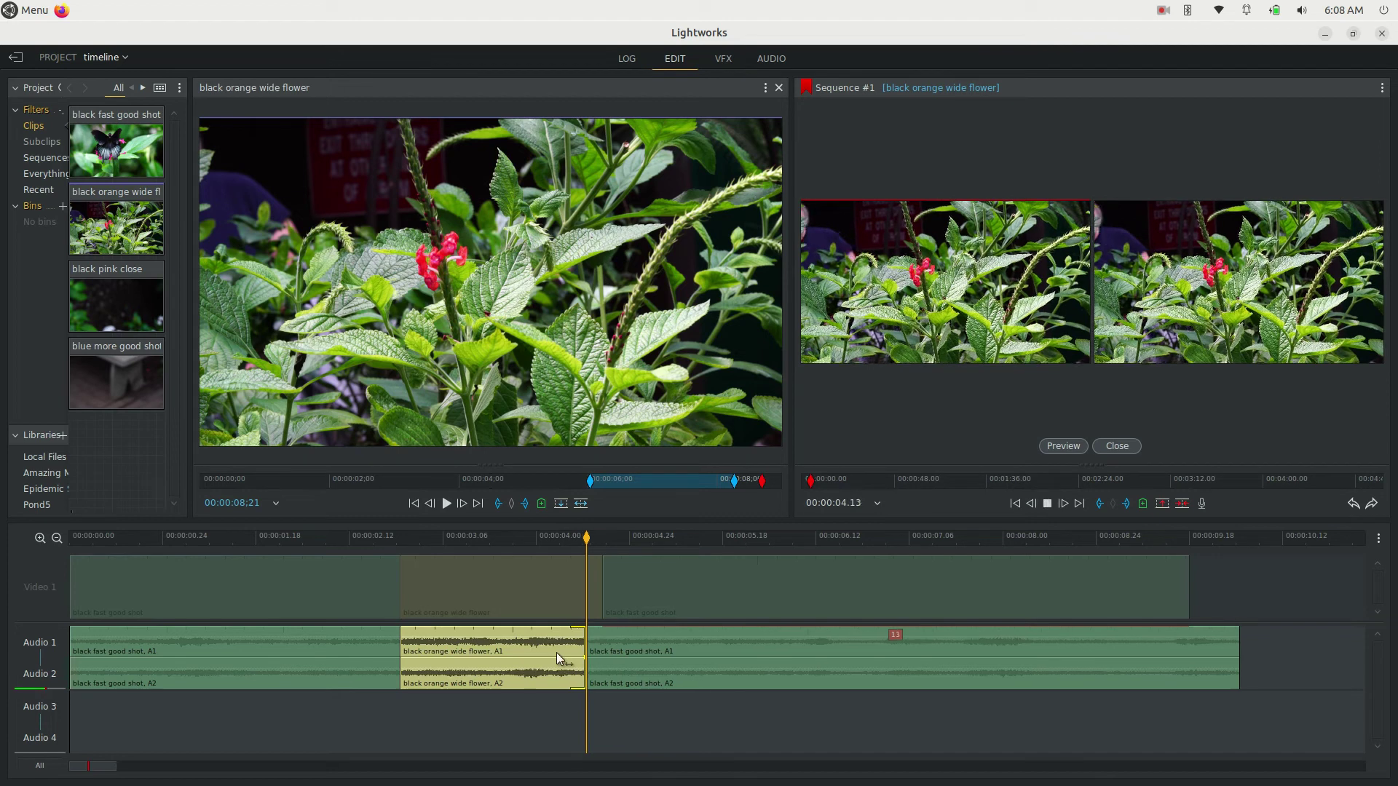
pyautogui.press(',')
pyautogui.press(',')
pyautogui.press(',')
pyautogui.press(',')
pyautogui.press(',')
pyautogui.press(',')
pyautogui.press(',')
pyautogui.press(',')
pyautogui.press(',')
pyautogui.press(',')
pyautogui.press(',')
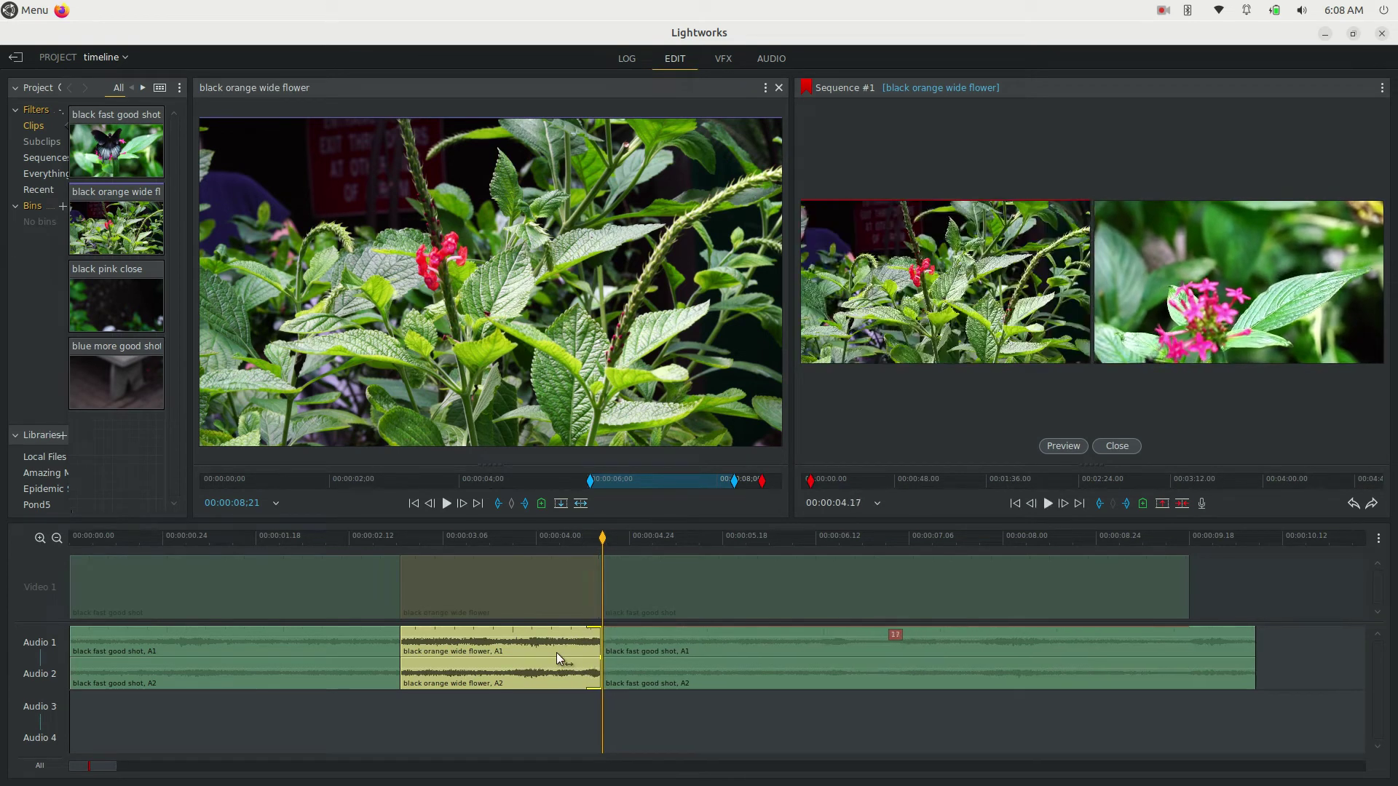
pyautogui.click(556, 653)
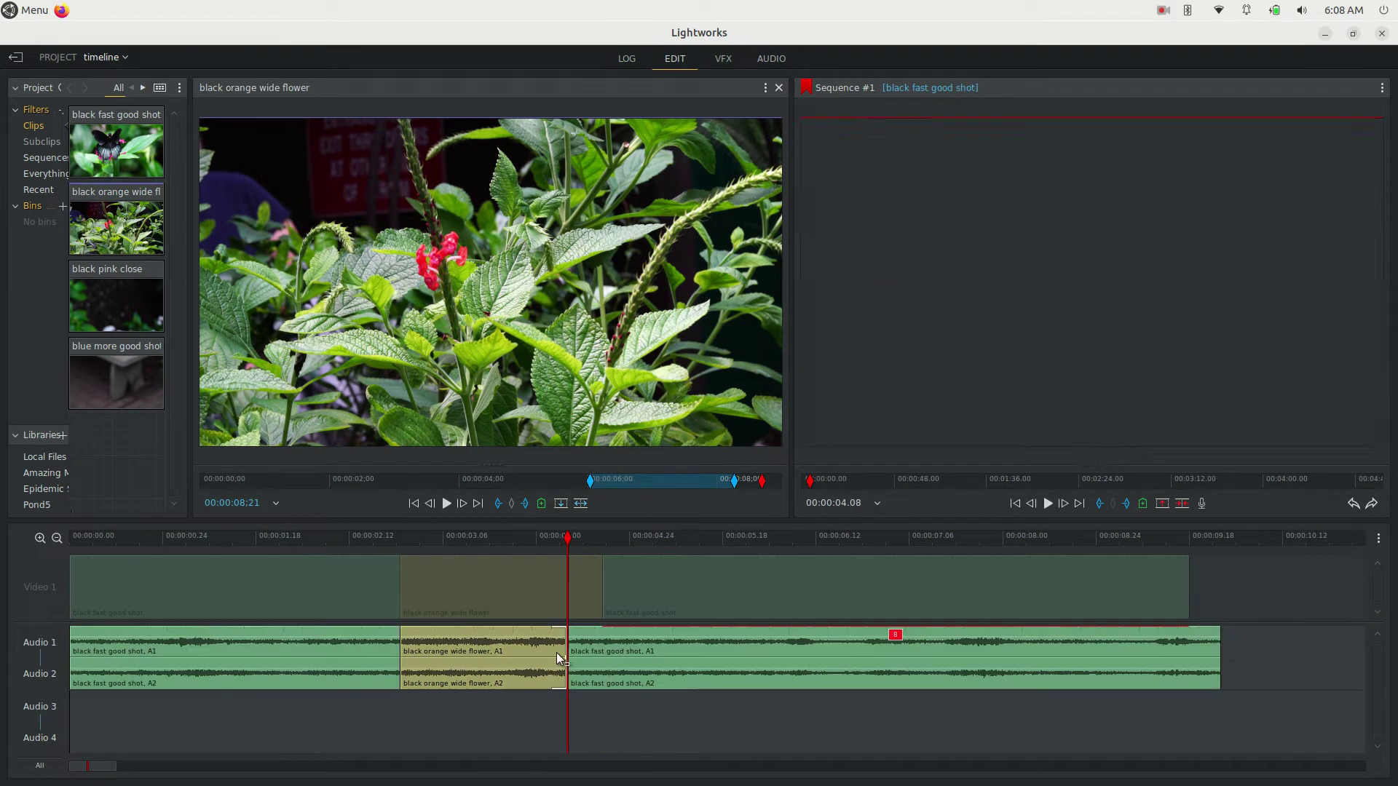
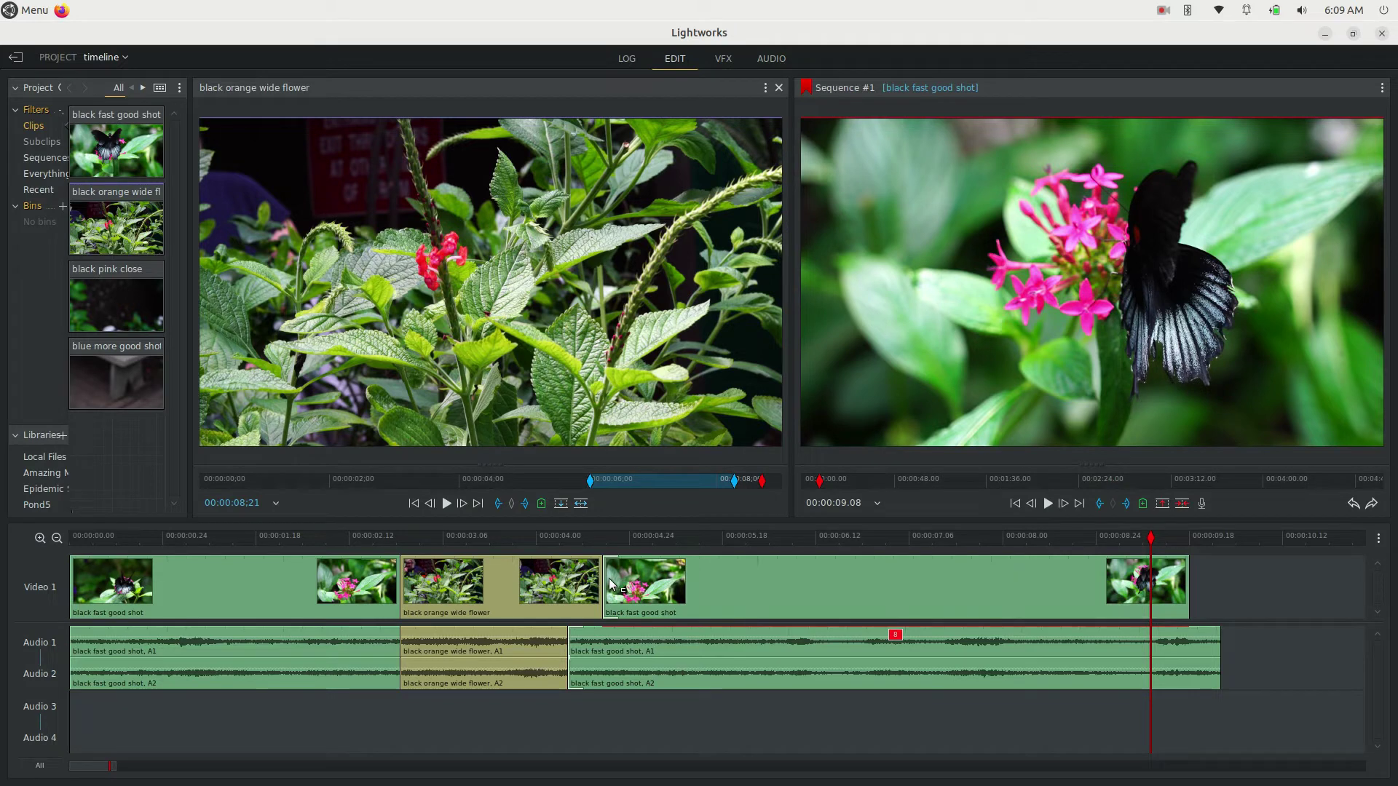
# Select the video and audio start edges of the last black fast good shot clip and trim about 40 frames off.
pyautogui.click(607, 583)
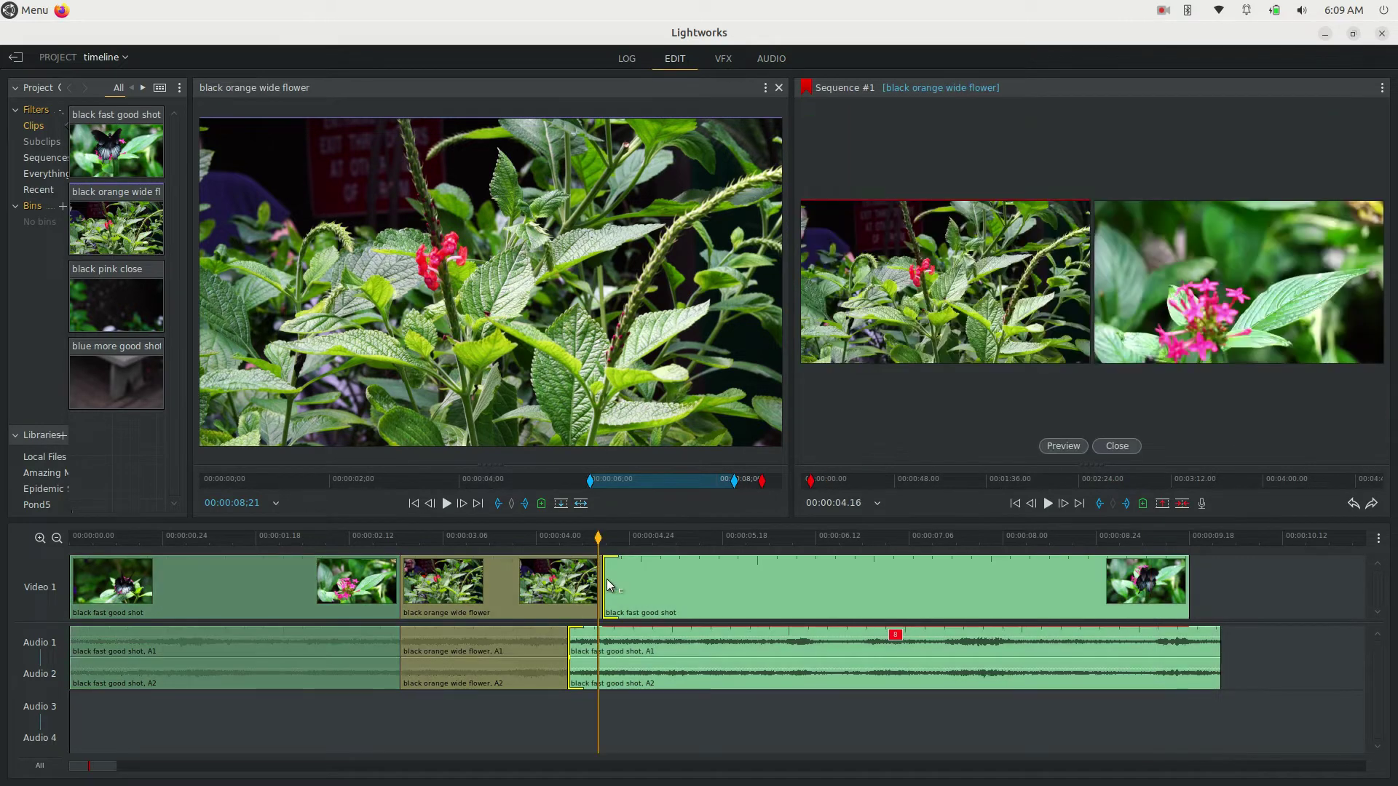
pyautogui.press(',')
pyautogui.press('.')
pyautogui.press('.')
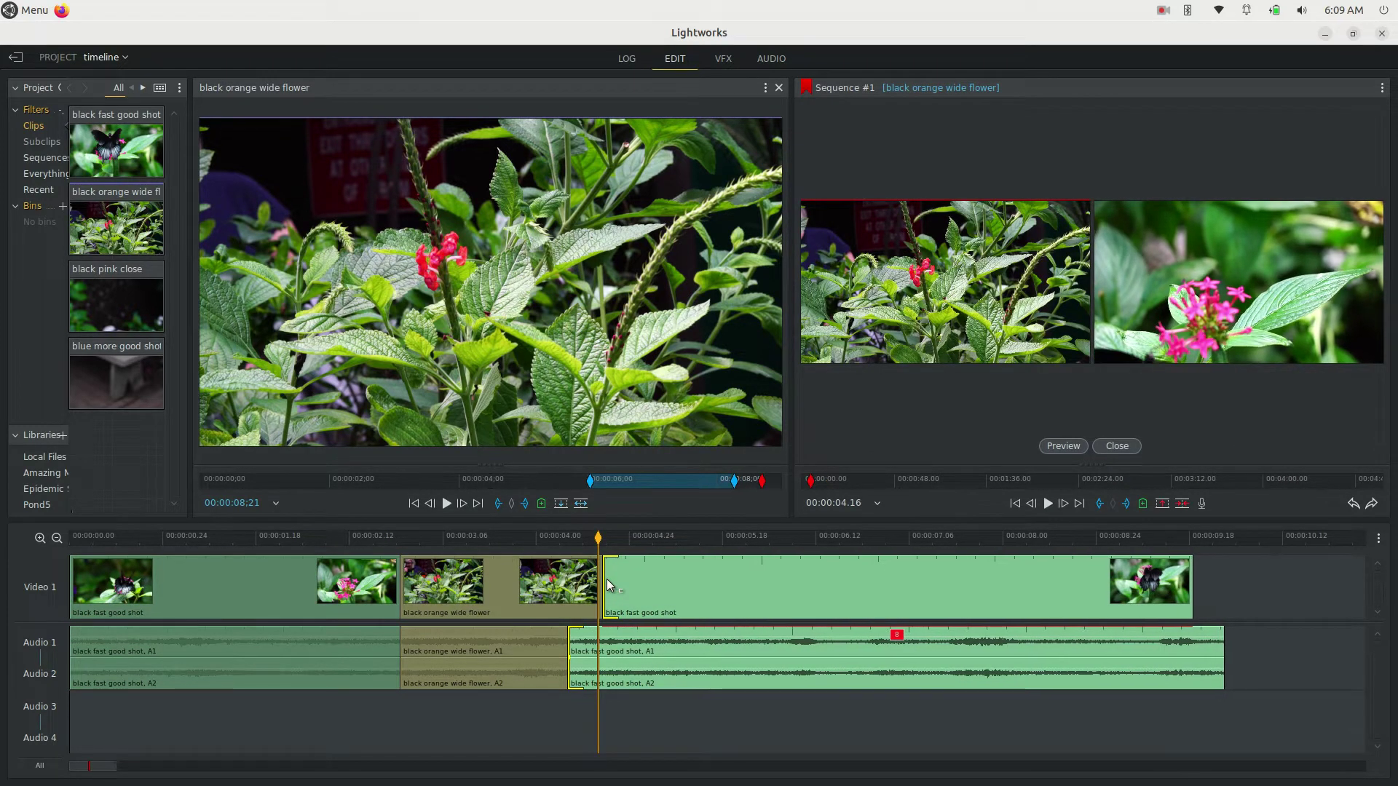
pyautogui.press('.')
pyautogui.press('.')
pyautogui.press('.')
pyautogui.press('.')
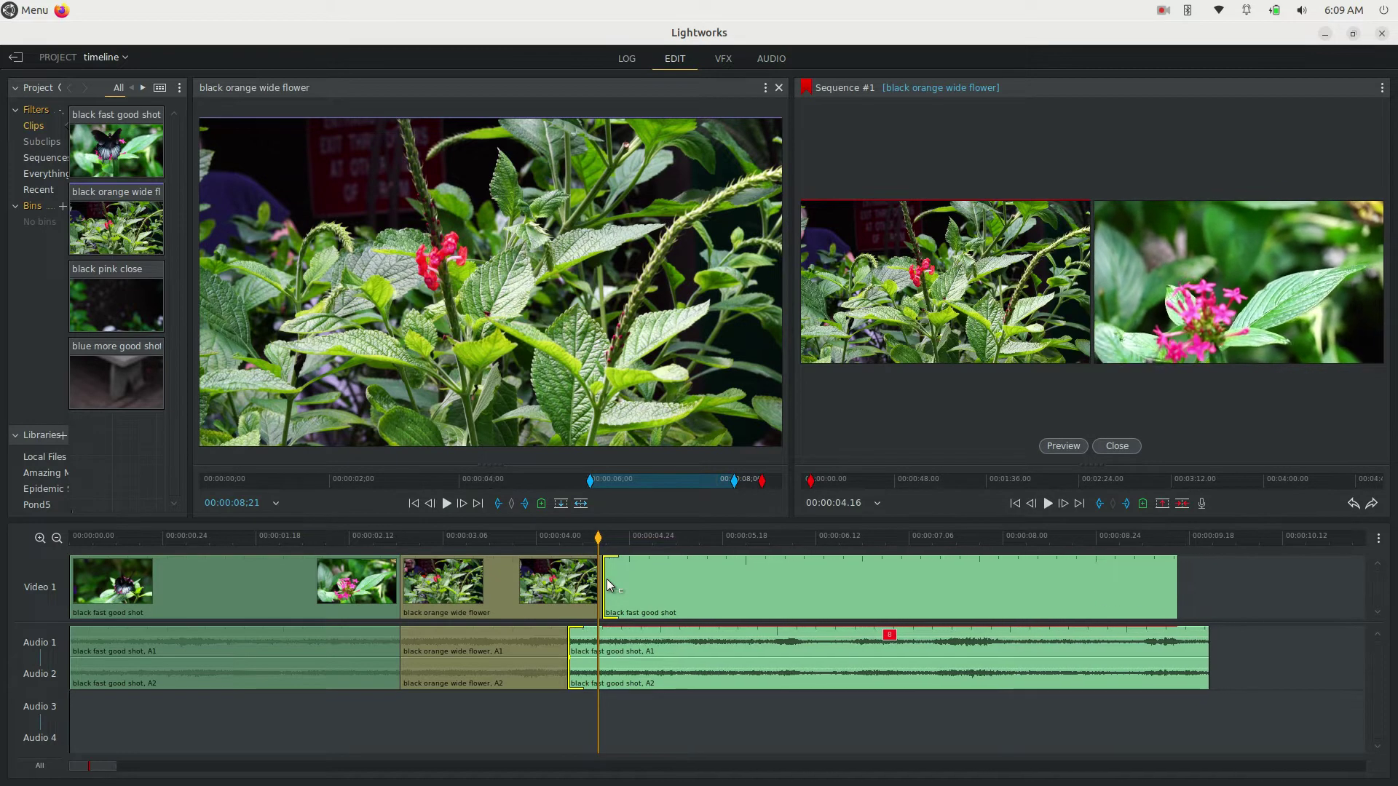
pyautogui.press('.')
pyautogui.press('.')
pyautogui.press('.')
pyautogui.press('.')
pyautogui.press('.')
pyautogui.press('.')
pyautogui.press('.')
pyautogui.press('.')
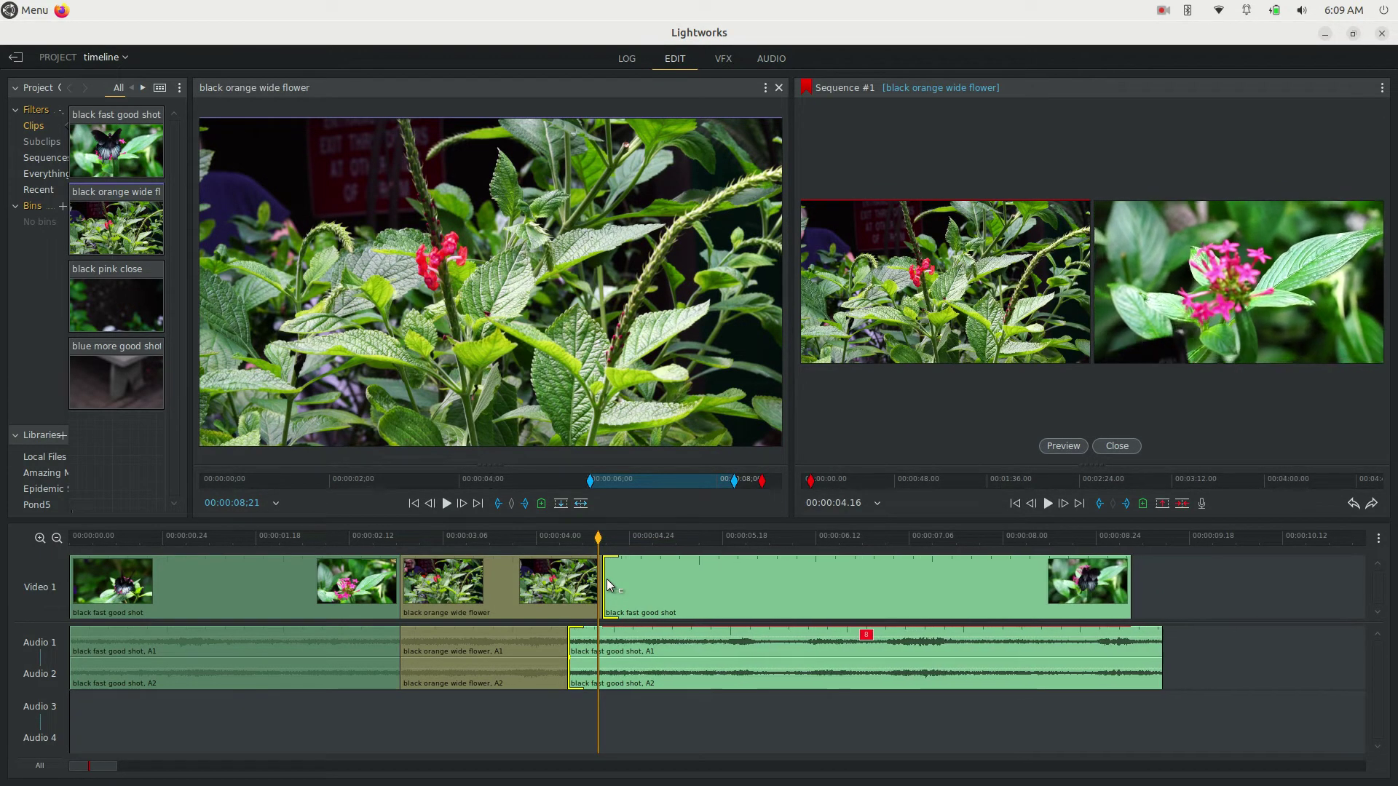
pyautogui.press('.')
pyautogui.press('.')
pyautogui.press('.')
pyautogui.press('.')
pyautogui.press('.')
pyautogui.press('.')
pyautogui.press('.')
pyautogui.press('.')
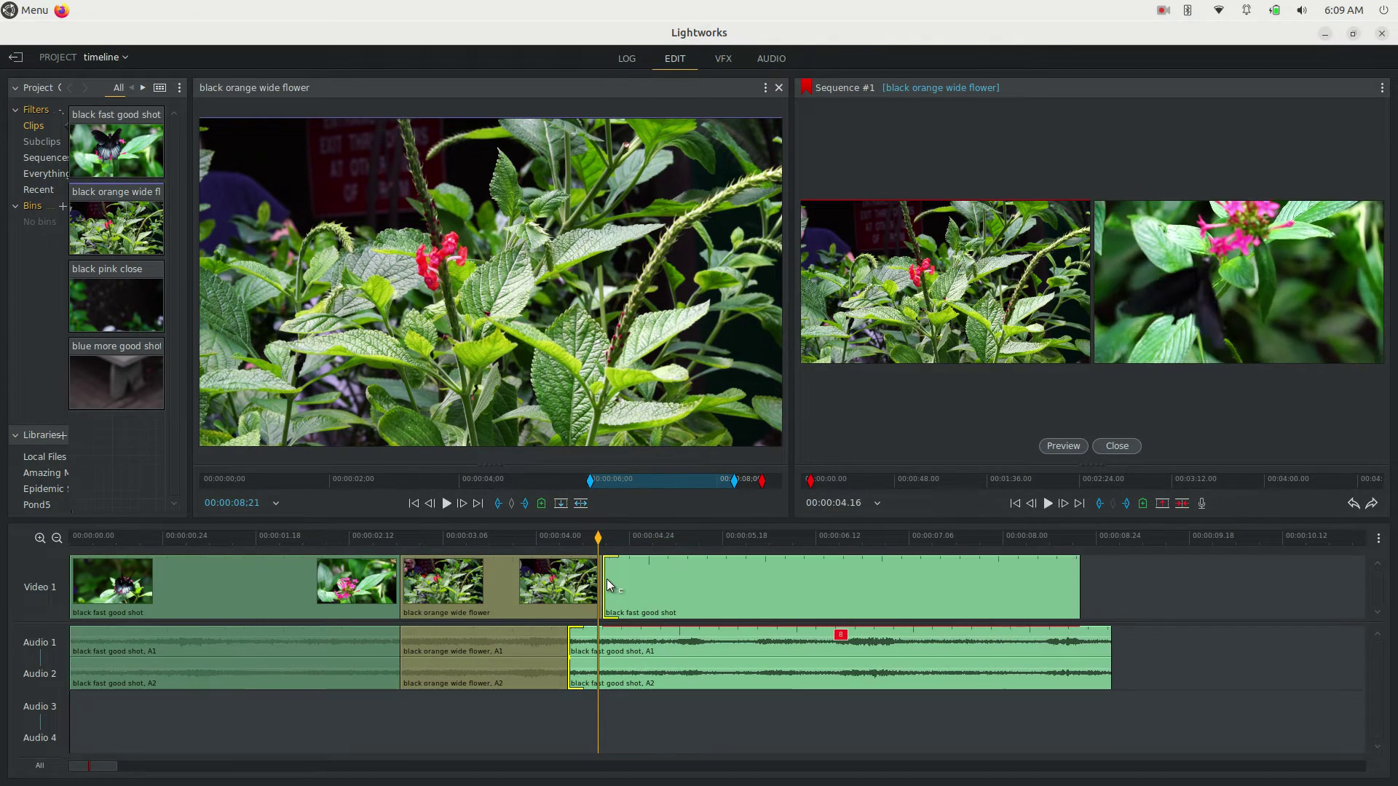
pyautogui.press('.')
pyautogui.press('.')
pyautogui.press('.')
pyautogui.press('.')
pyautogui.press('.')
pyautogui.press('.')
pyautogui.press('.')
pyautogui.press('.')
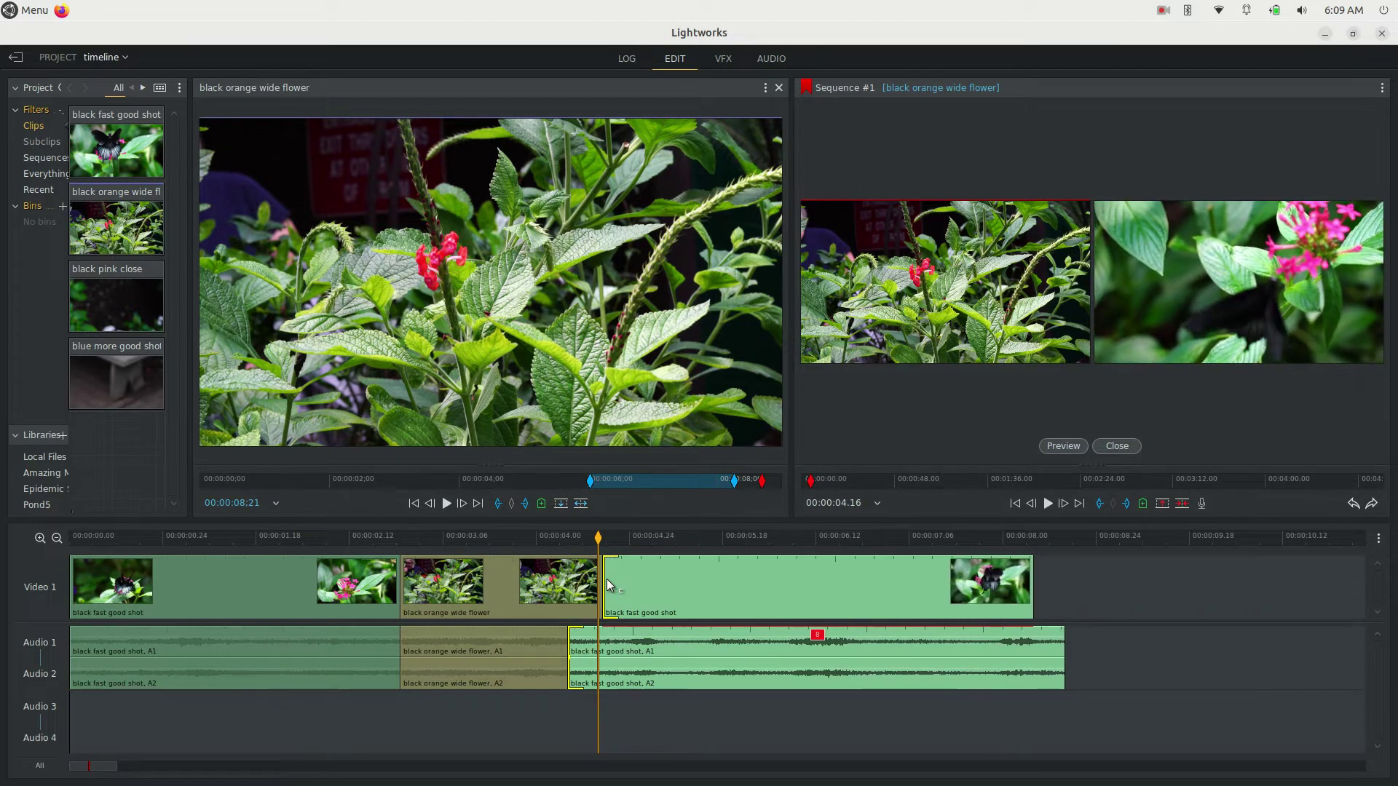
pyautogui.press('.')
pyautogui.press('.')
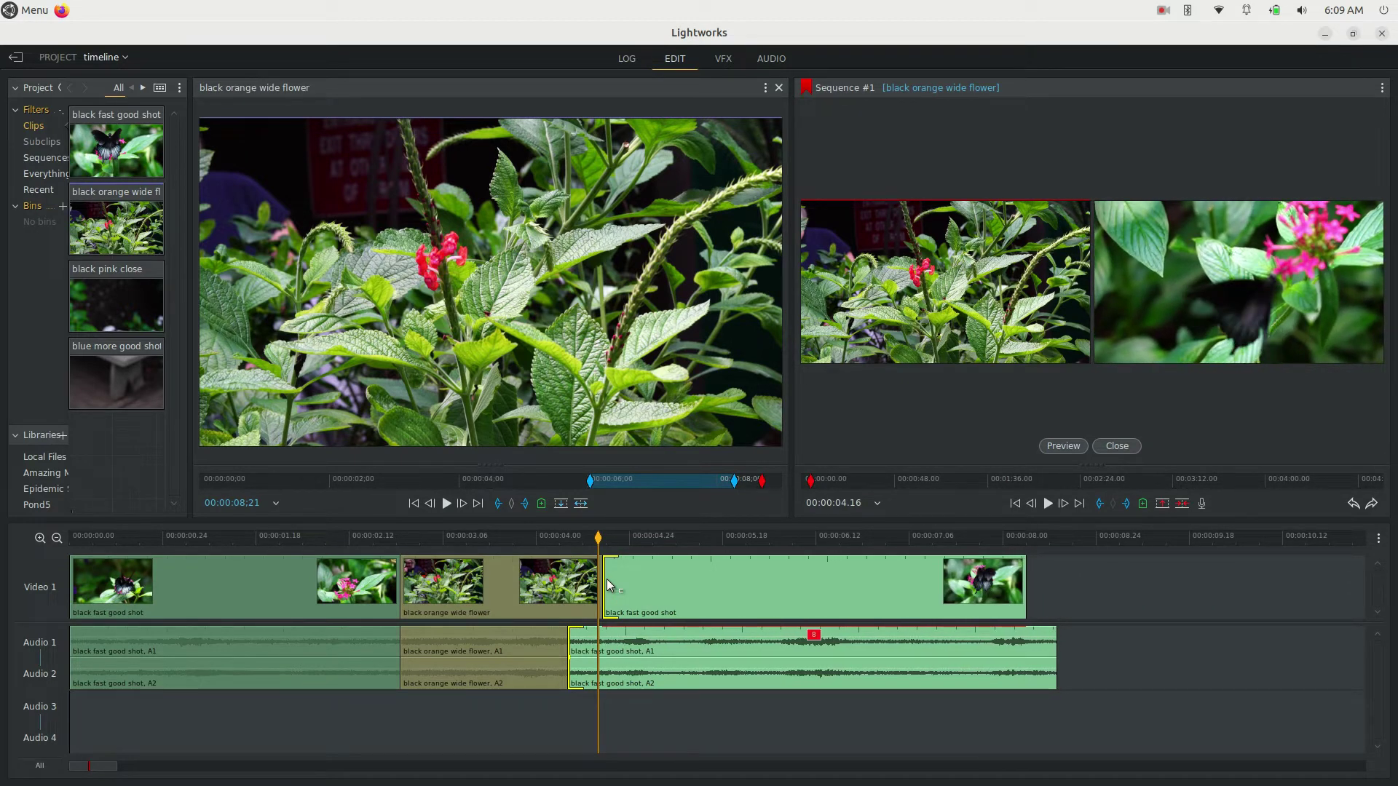
# Extend the video and audio start of the last black fast good shot clip live with playback, and clear the edge selection.
pyautogui.press('space')
pyautogui.press('.')
pyautogui.press('.')
pyautogui.press('.')
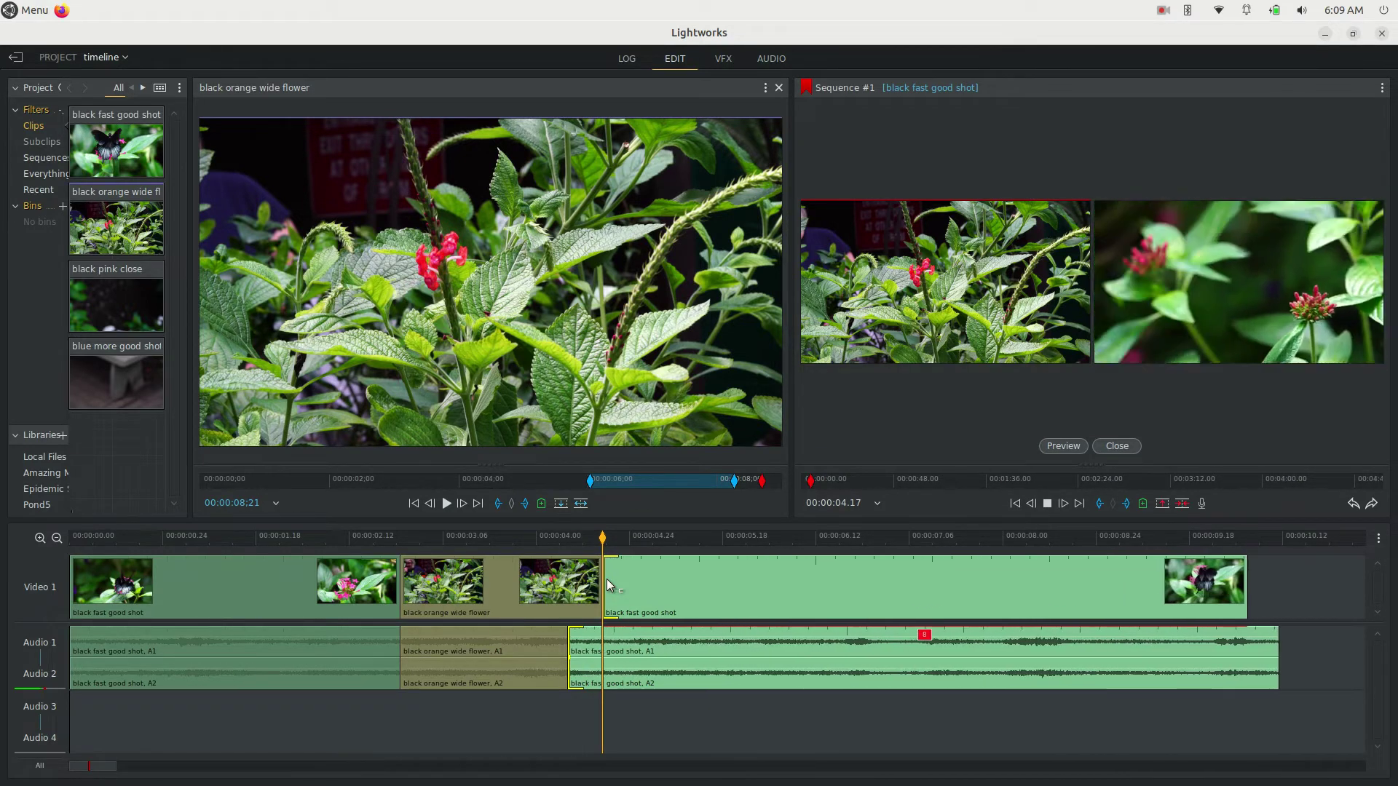
pyautogui.click(606, 578)
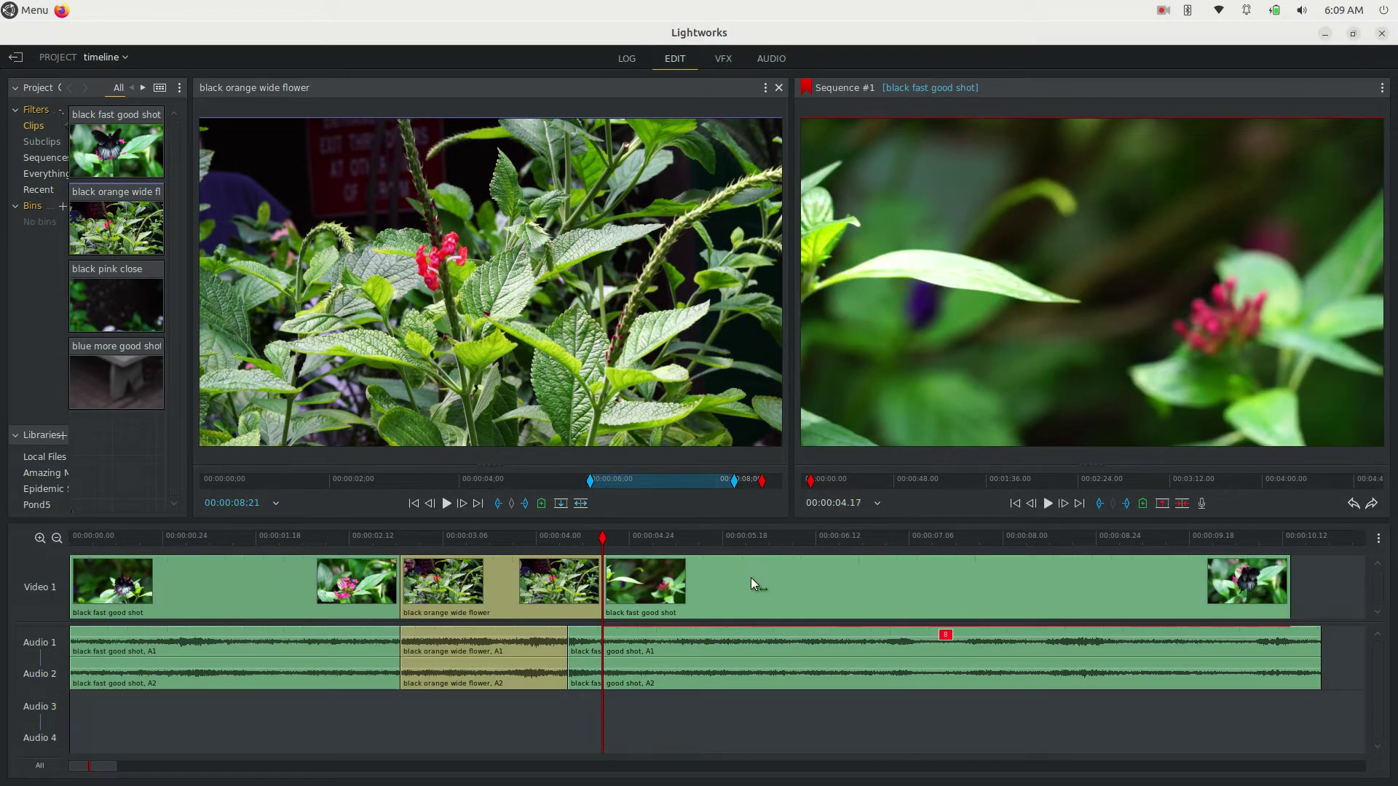
# Slip the video and audio of the last black fast good shot clip to later source footage, and leave the slip trim.
pyautogui.click(861, 537)
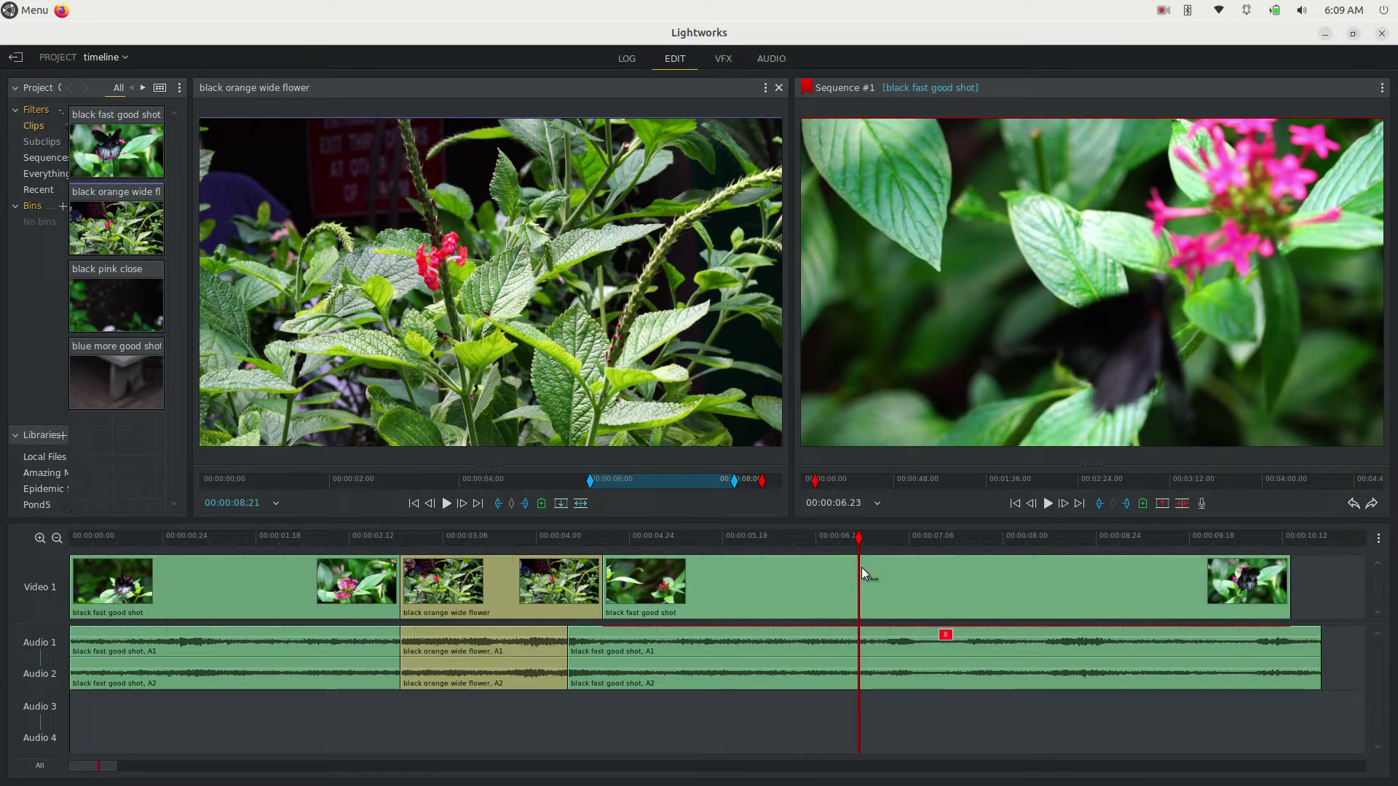
pyautogui.rightClick(862, 569)
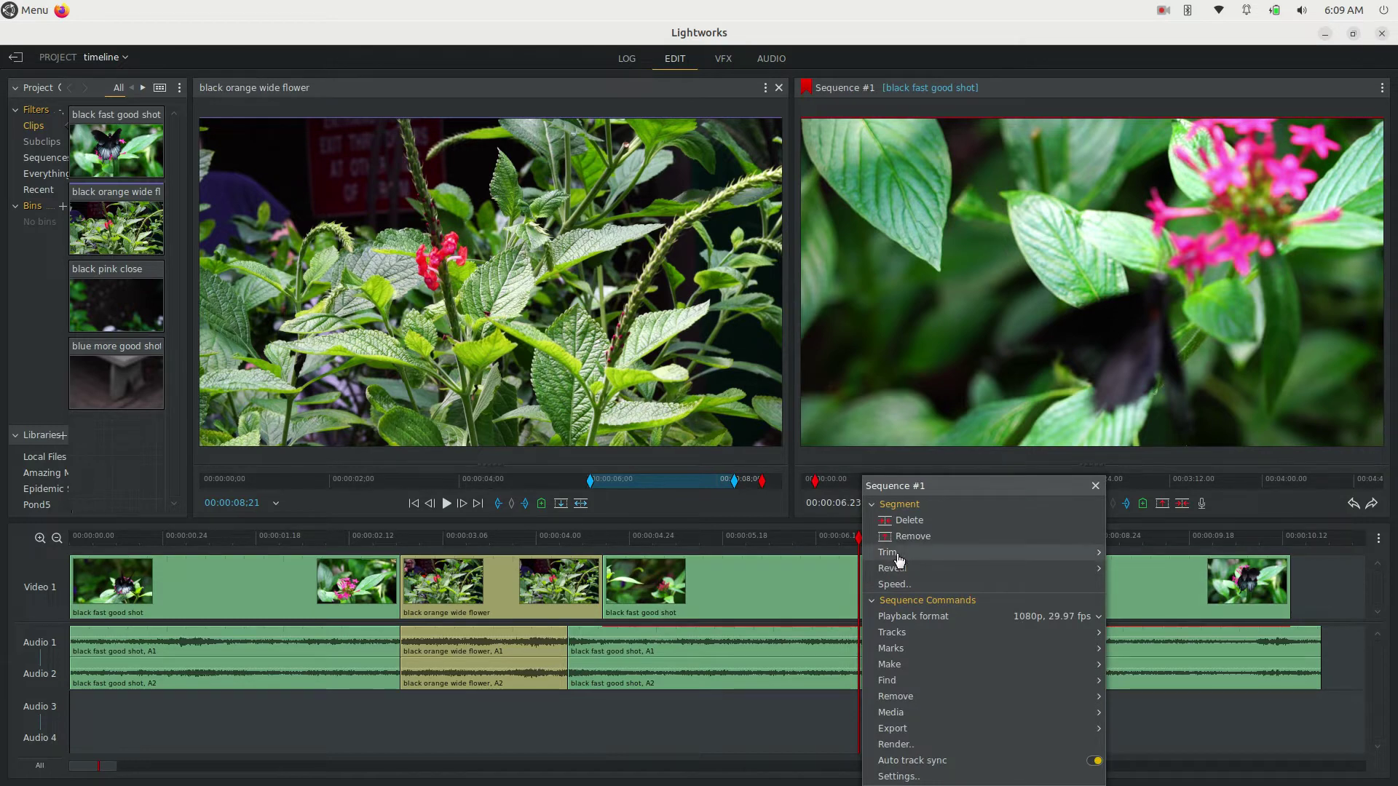
pyautogui.moveTo(894, 555)
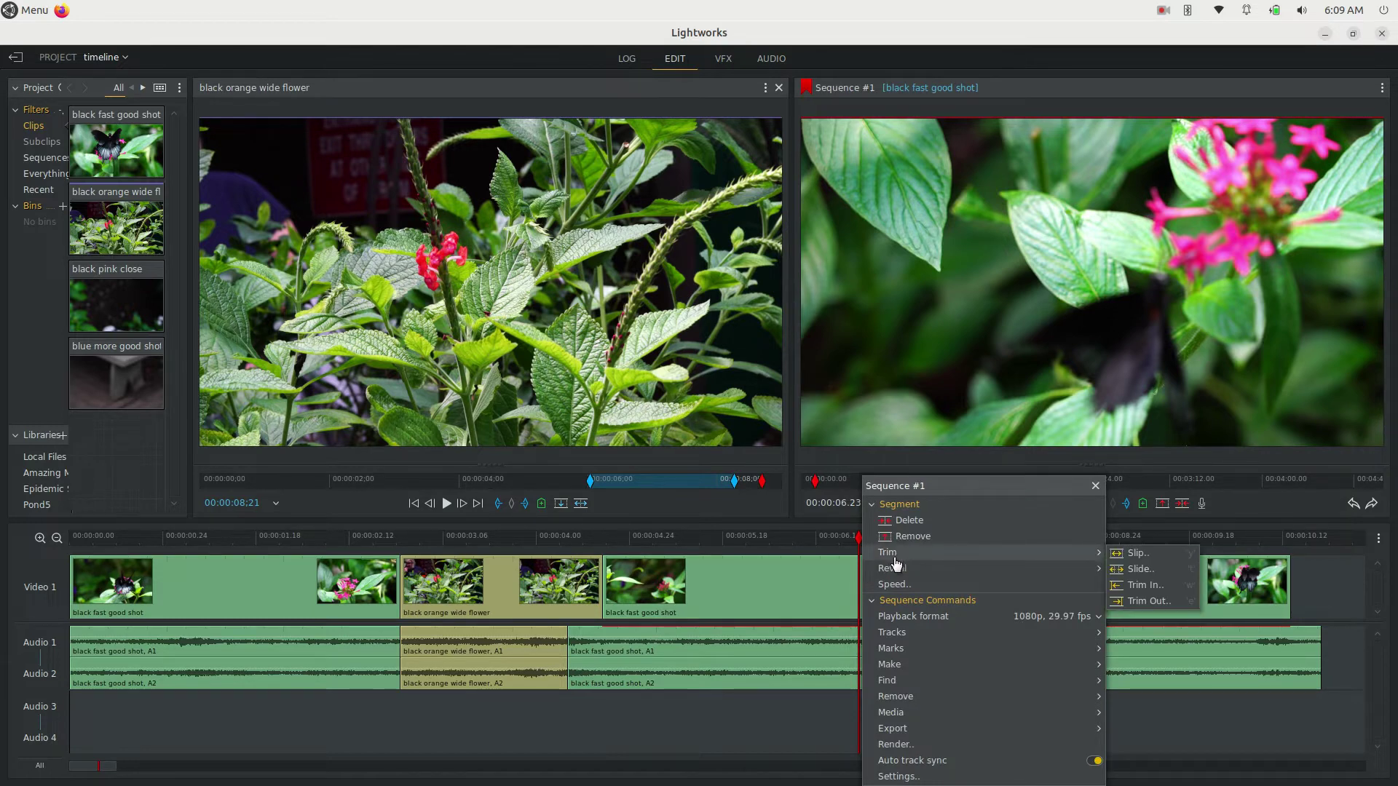
pyautogui.click(1146, 556)
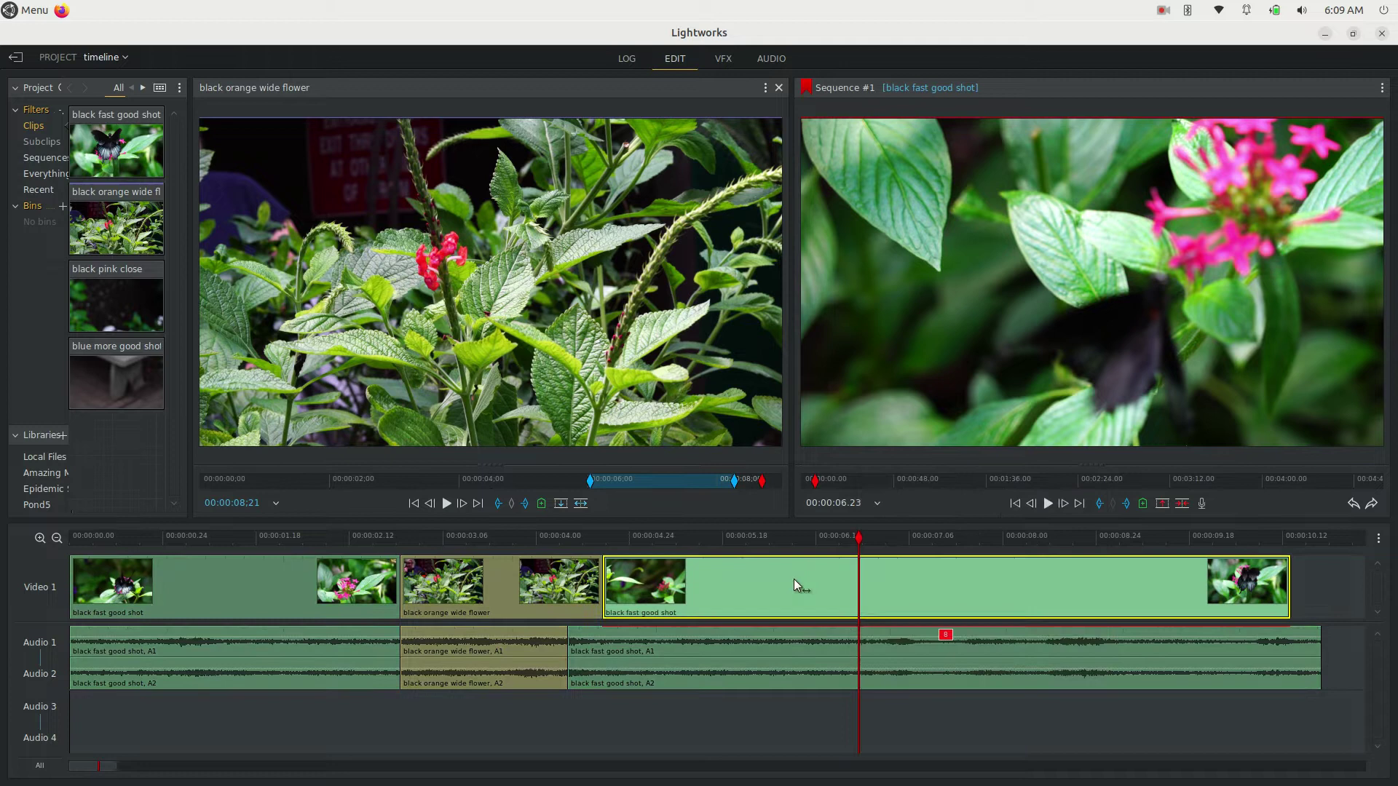
pyautogui.click(846, 582)
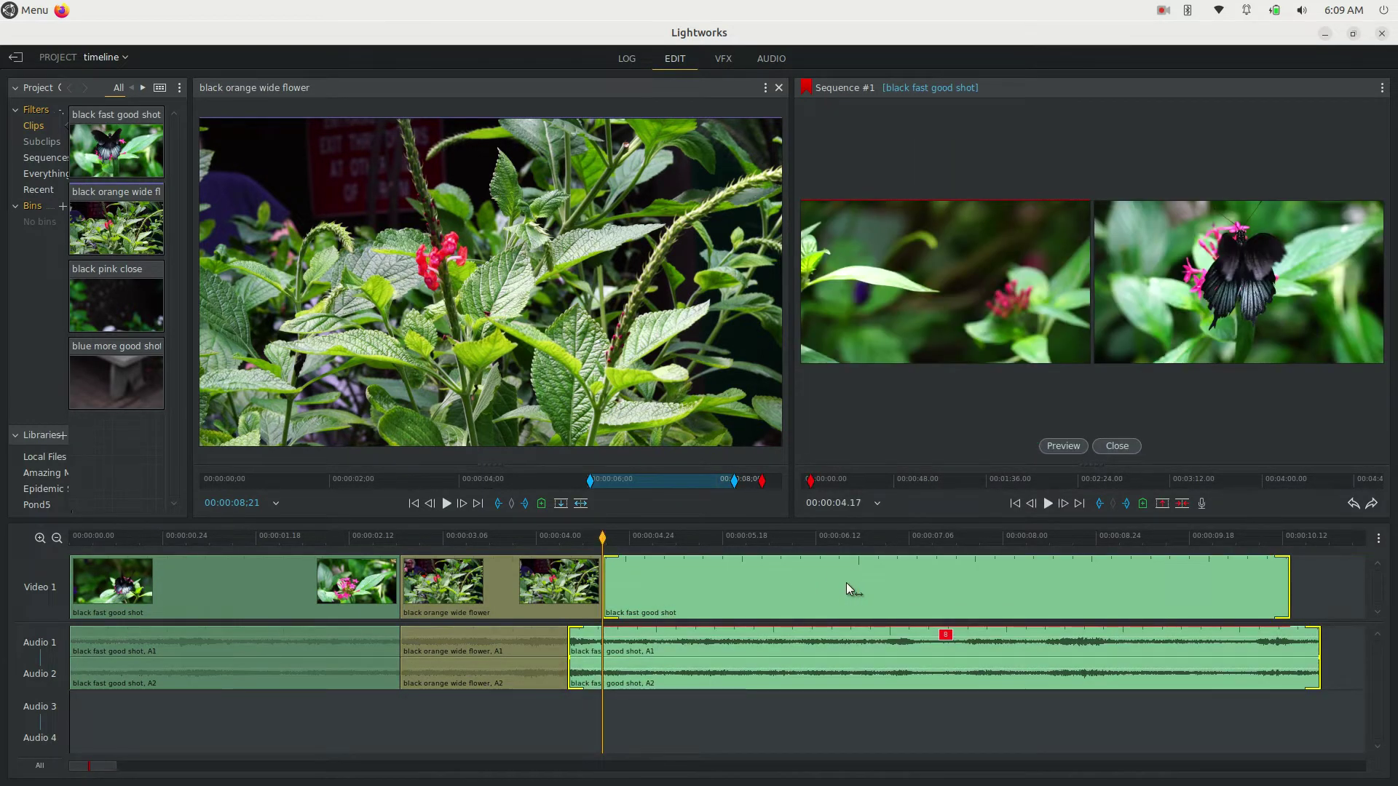
pyautogui.press(',')
pyautogui.press(',')
pyautogui.press(',')
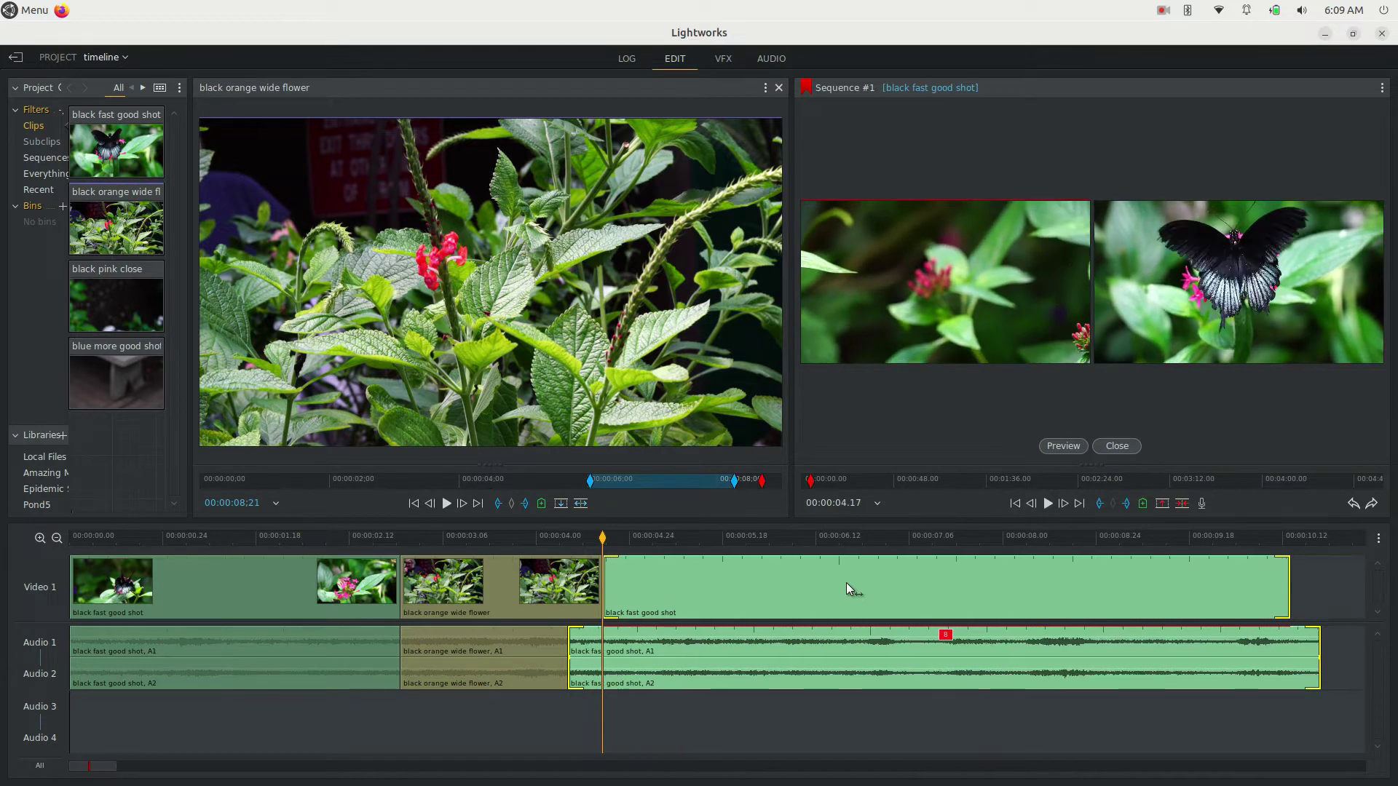
pyautogui.press(',')
pyautogui.press(',')
pyautogui.press(',')
pyautogui.press(',')
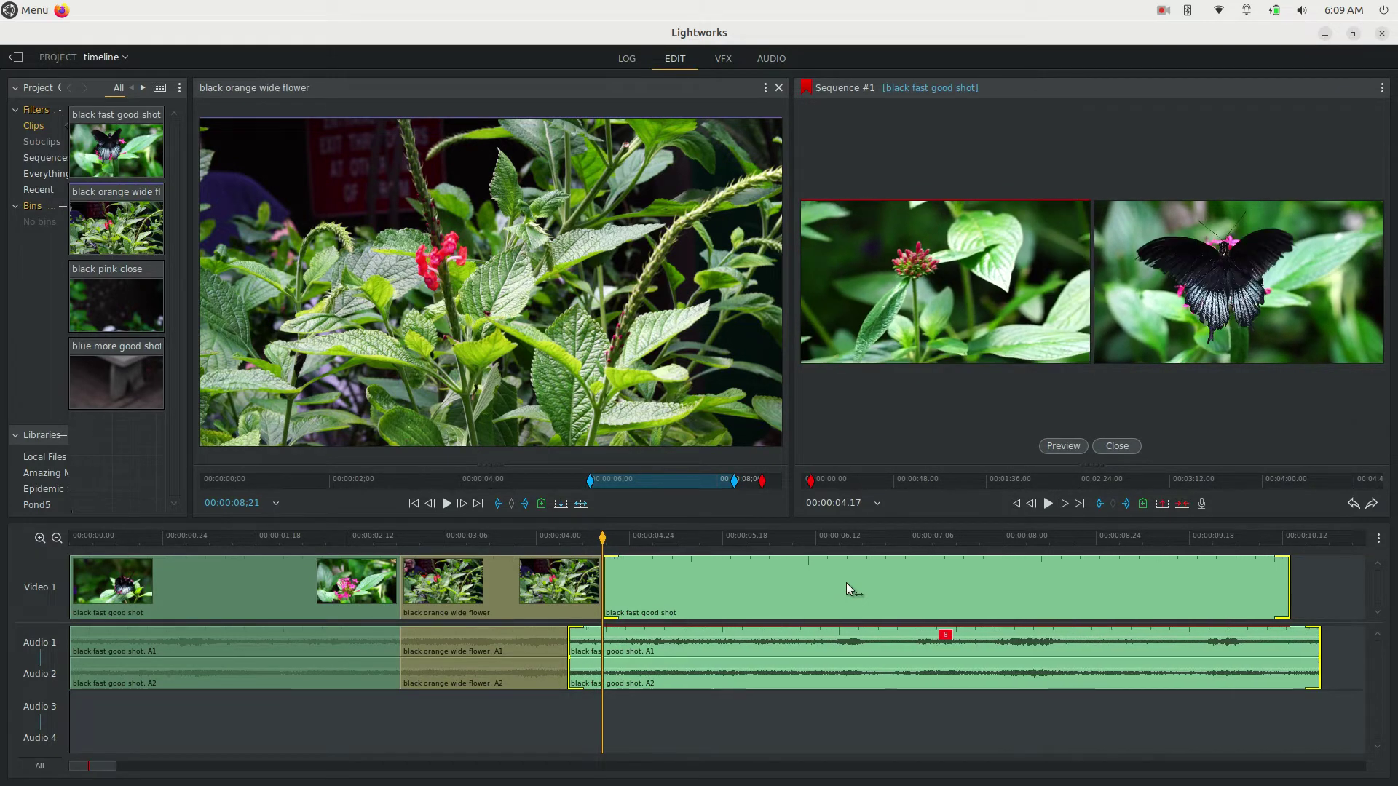
pyautogui.press(',')
pyautogui.press(',')
pyautogui.press(',')
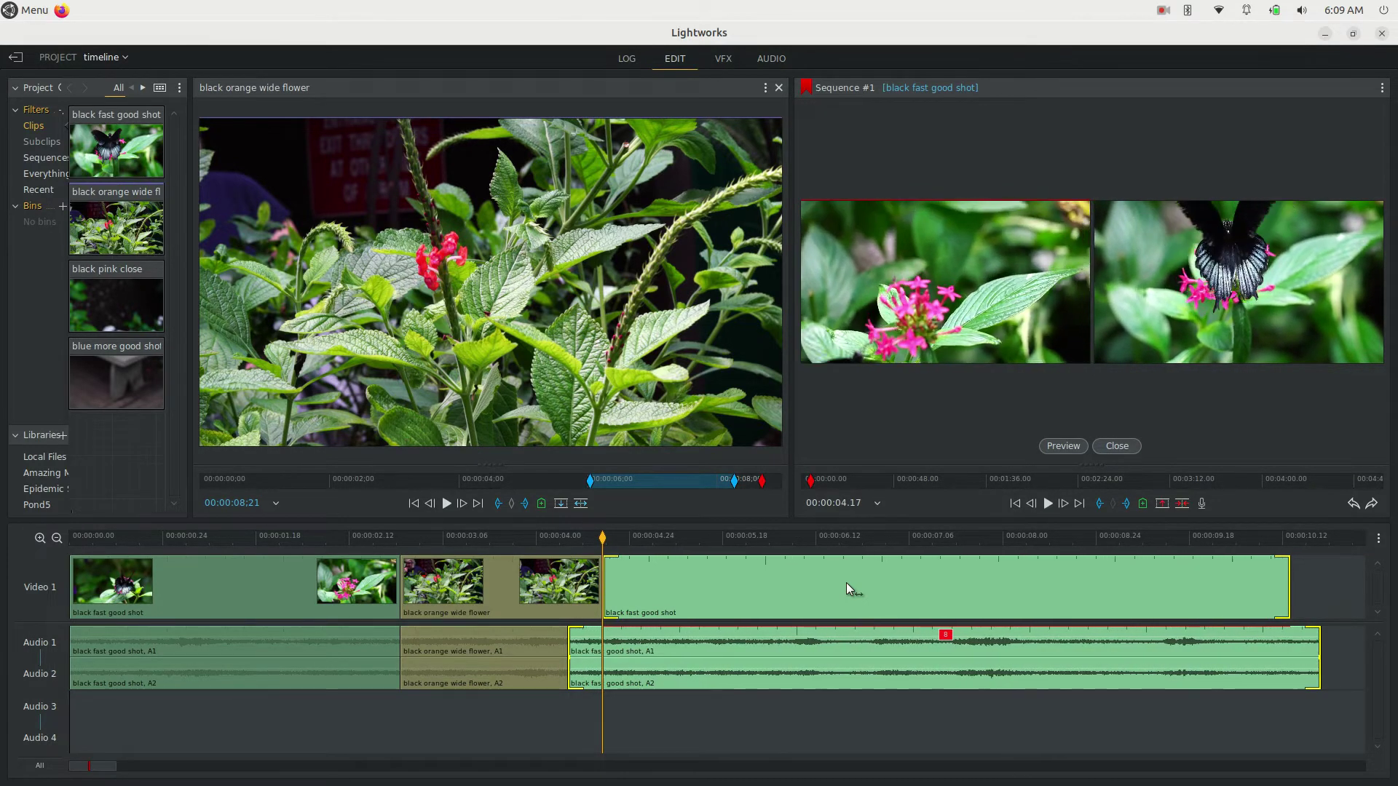
pyautogui.press(',')
pyautogui.press(',')
pyautogui.press(',')
pyautogui.press(',')
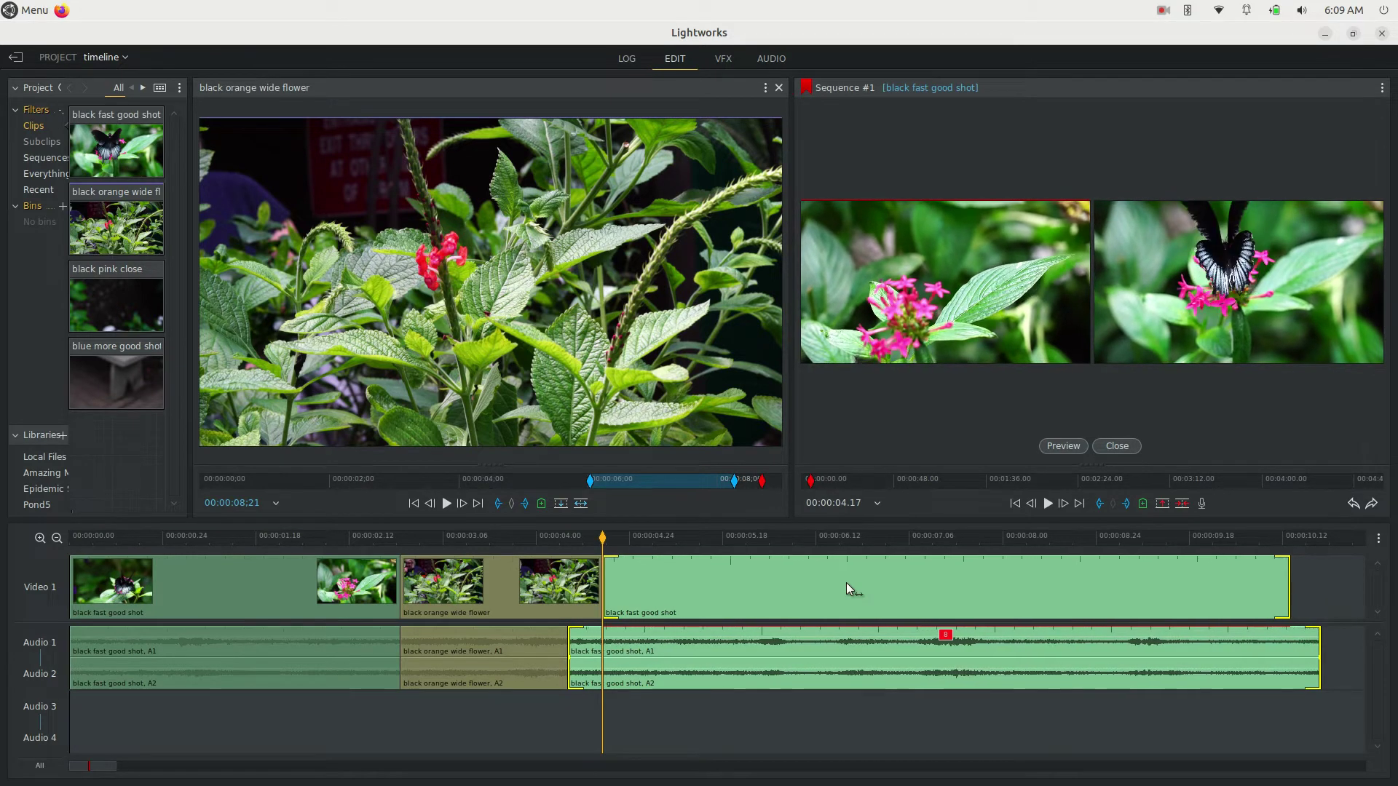
pyautogui.press(',')
pyautogui.press(',')
pyautogui.press(',')
pyautogui.press(',')
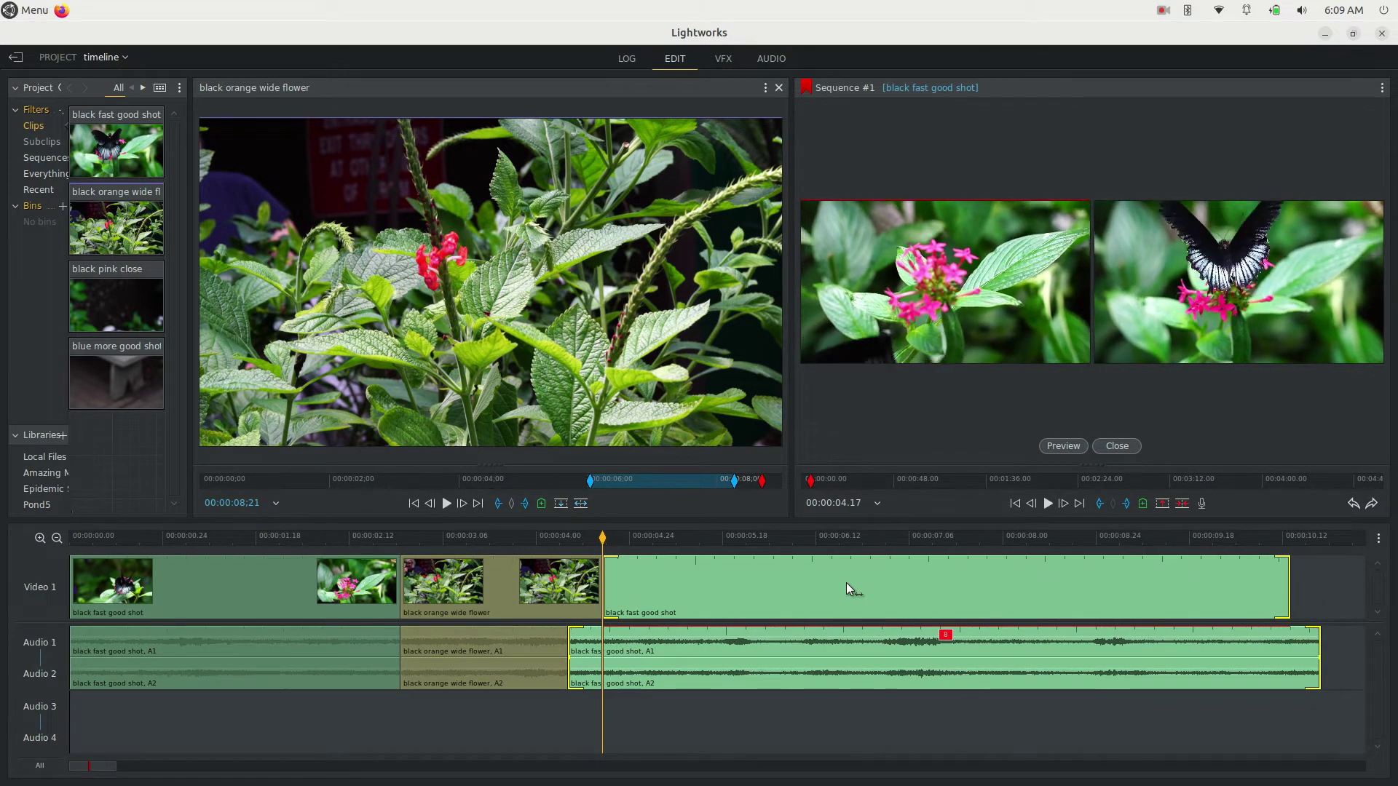
pyautogui.press(',')
pyautogui.press(',')
pyautogui.press(',')
pyautogui.press(',')
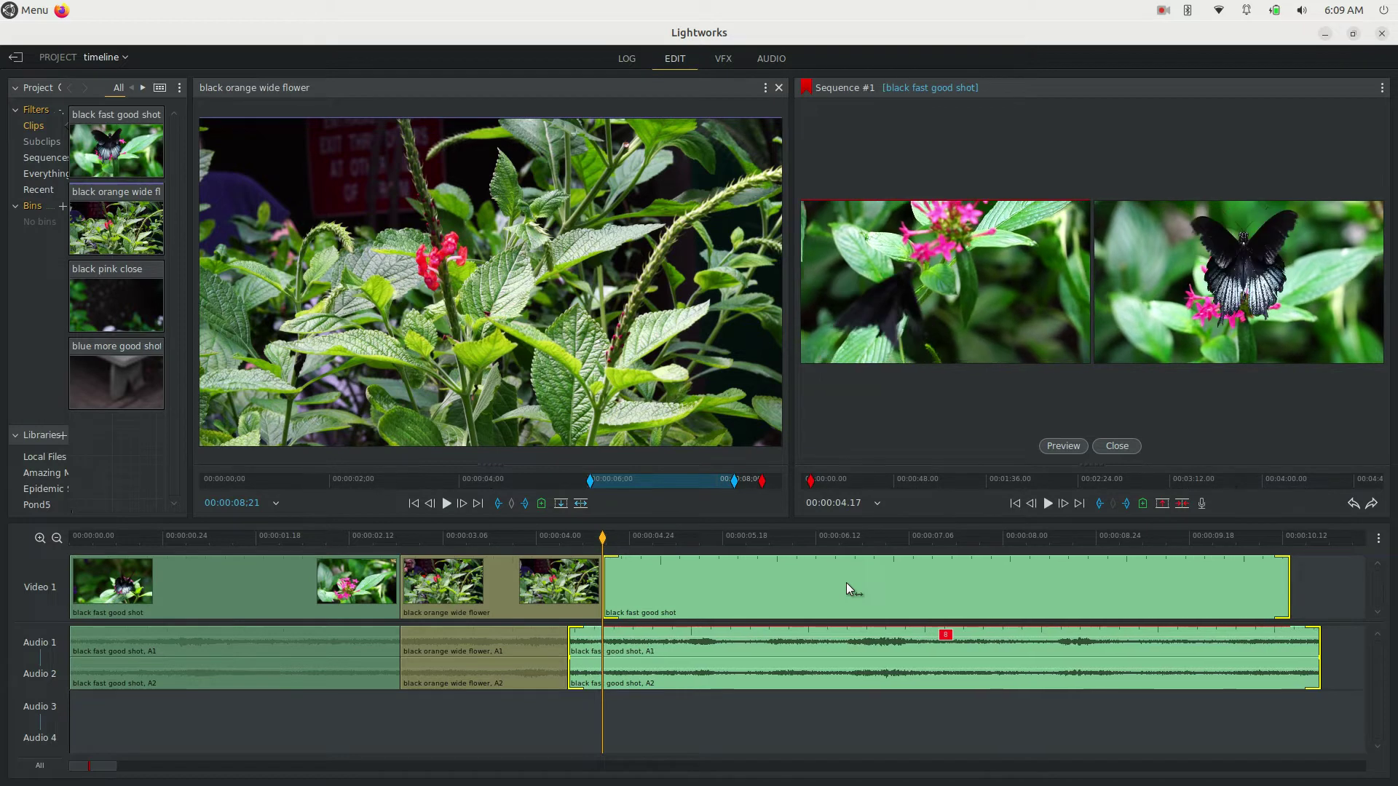
pyautogui.press(',')
pyautogui.press(',')
pyautogui.press(',')
pyautogui.press(',')
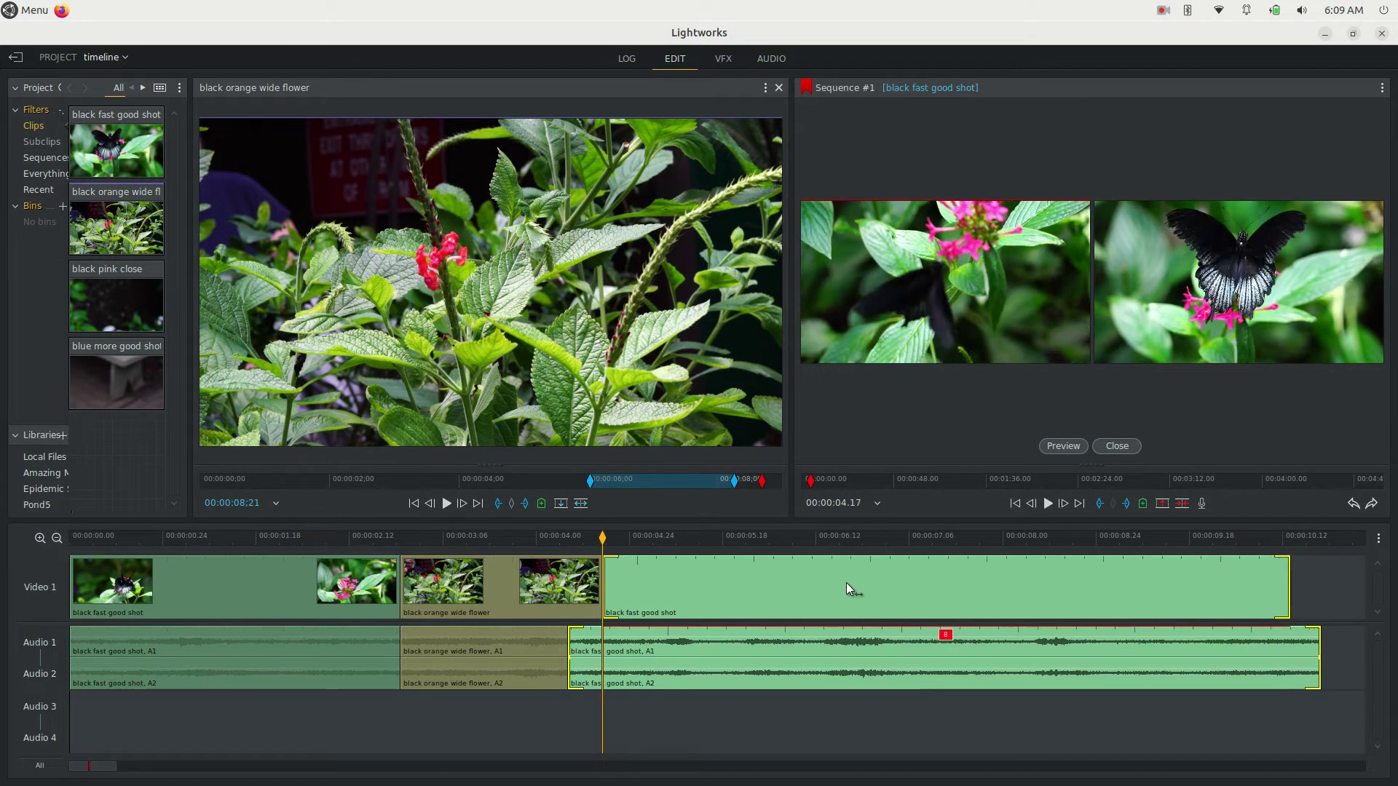
pyautogui.press(',')
pyautogui.press(',')
pyautogui.press(',')
pyautogui.press(',')
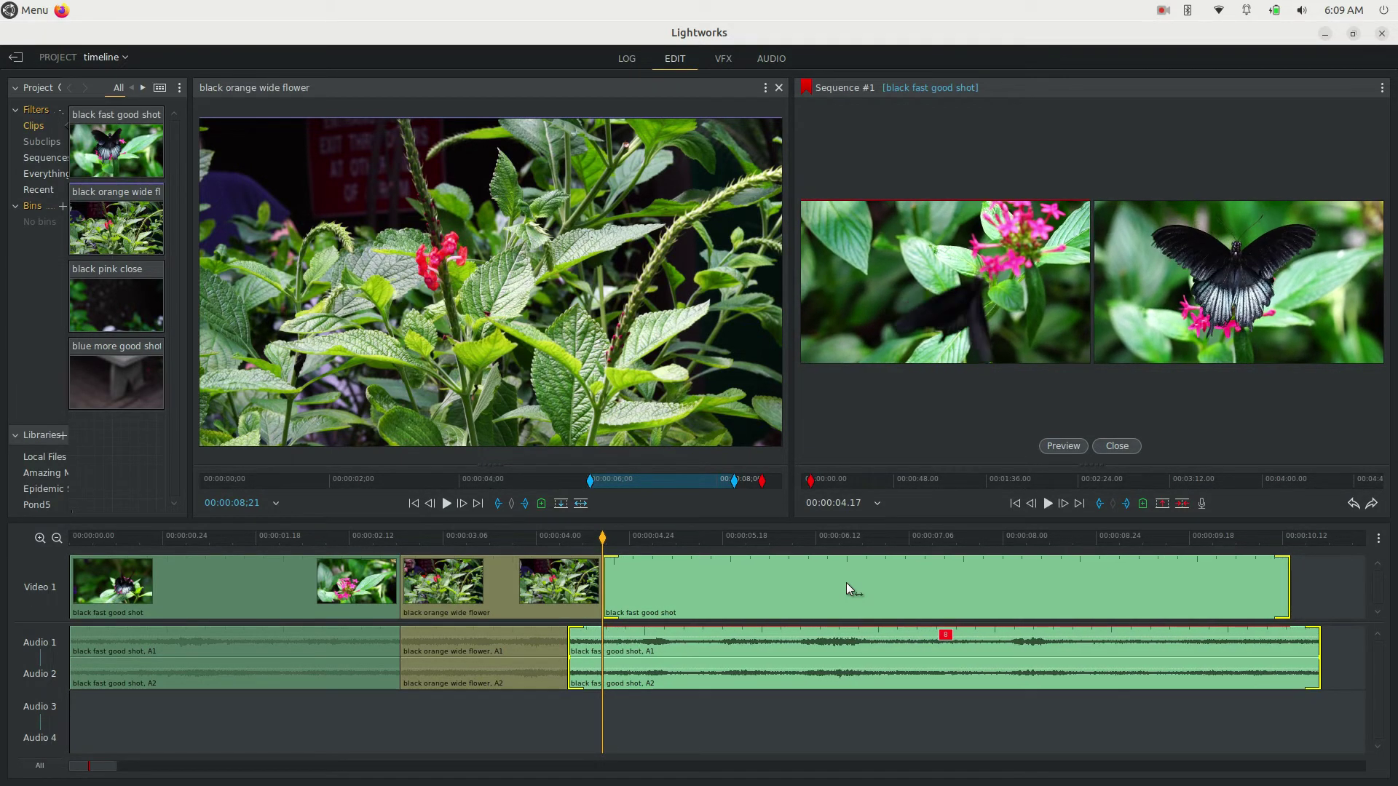
pyautogui.press(',')
pyautogui.press(',')
pyautogui.press(',')
pyautogui.press(',')
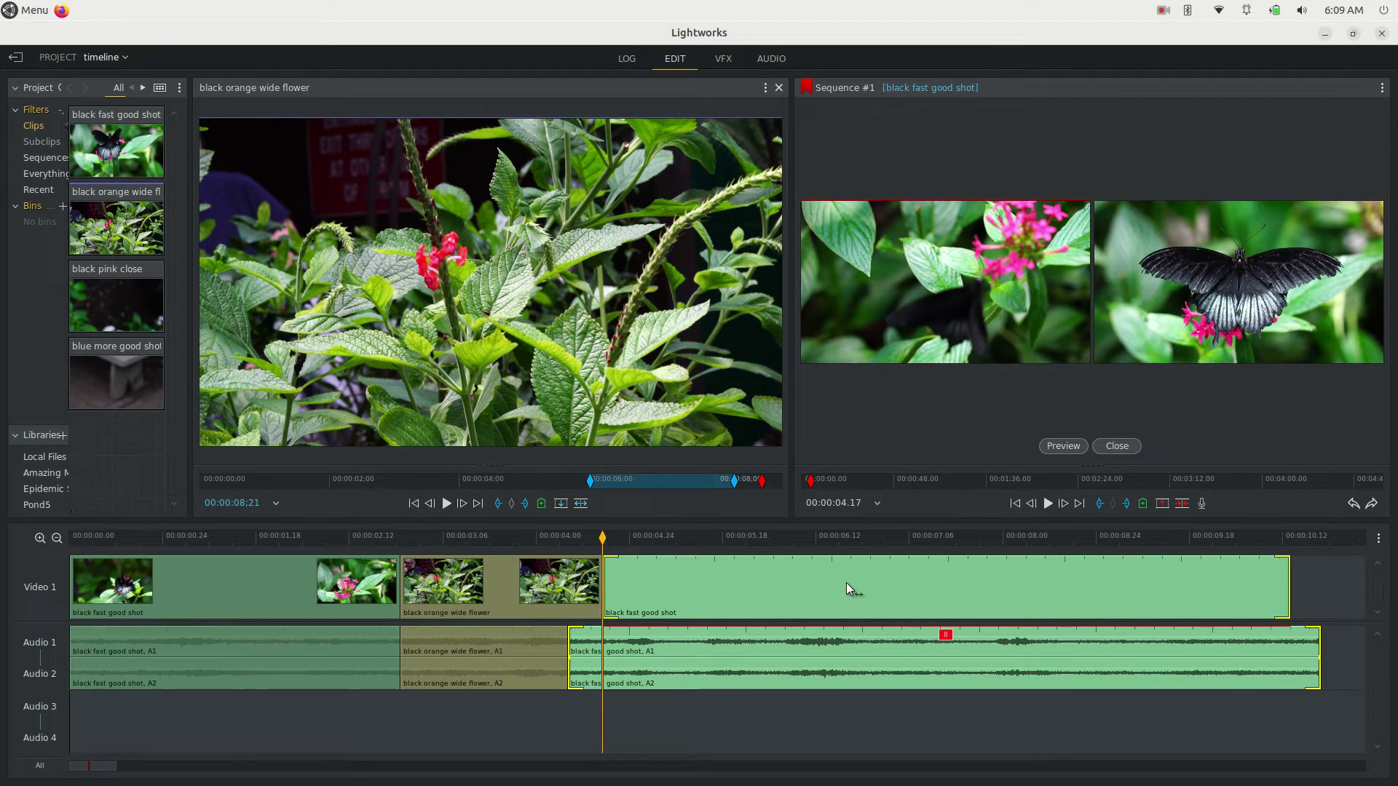
pyautogui.press(',')
pyautogui.press(',')
pyautogui.press(',')
pyautogui.press(',')
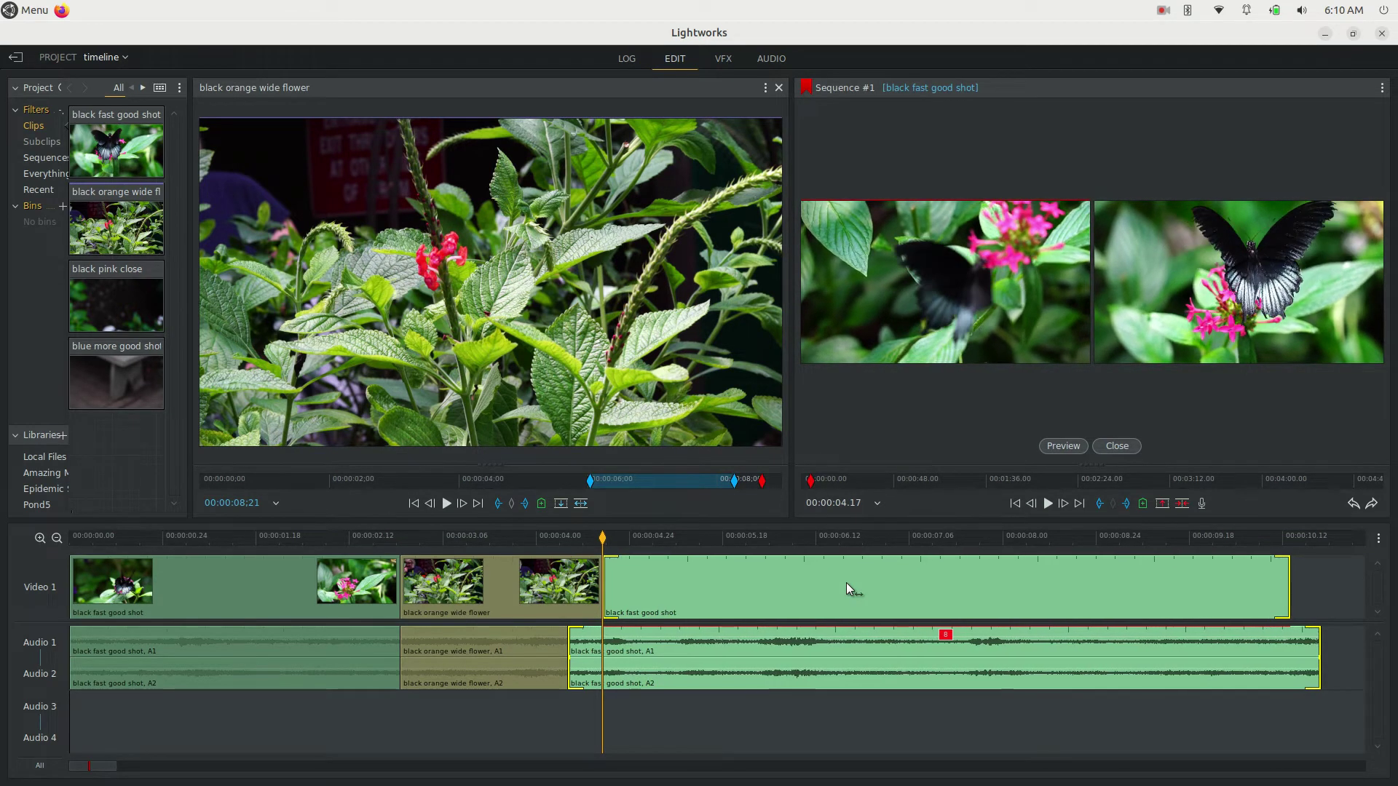
pyautogui.press(',')
pyautogui.press(',')
pyautogui.press(',')
pyautogui.press(',')
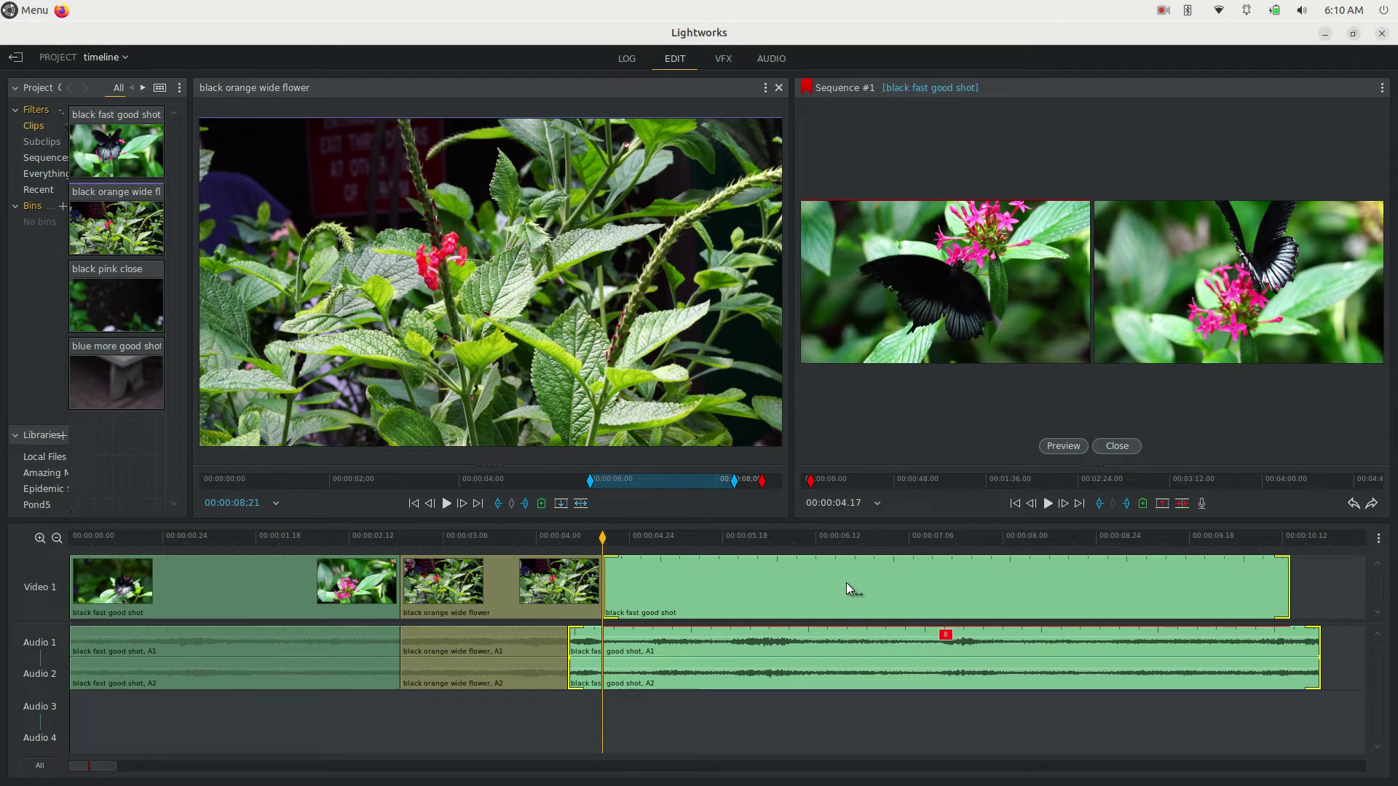
pyautogui.click(846, 582)
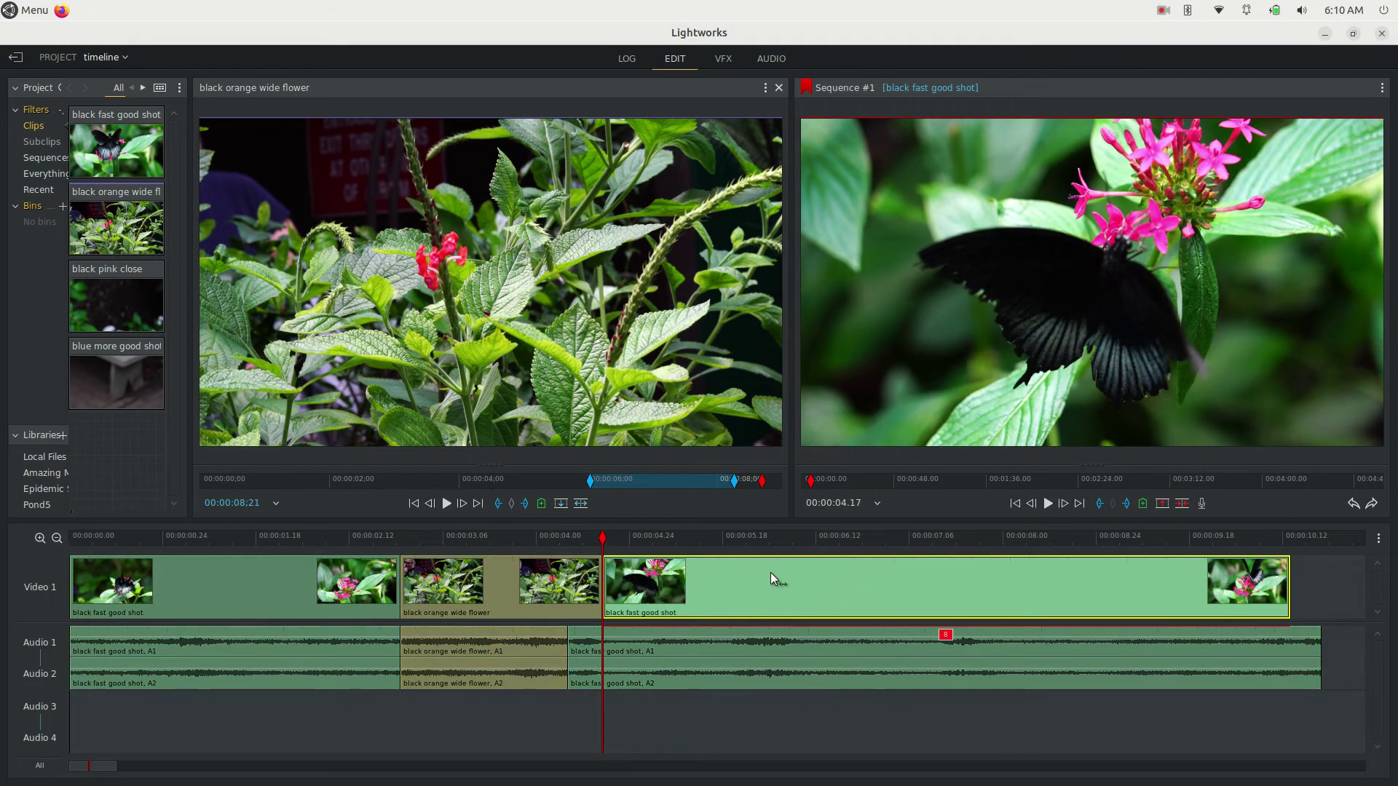
# Play the sequence from 00:00:04.05 to review the cut into the slipped clip.
pyautogui.moveTo(584, 535); pyautogui.dragTo(557, 540)
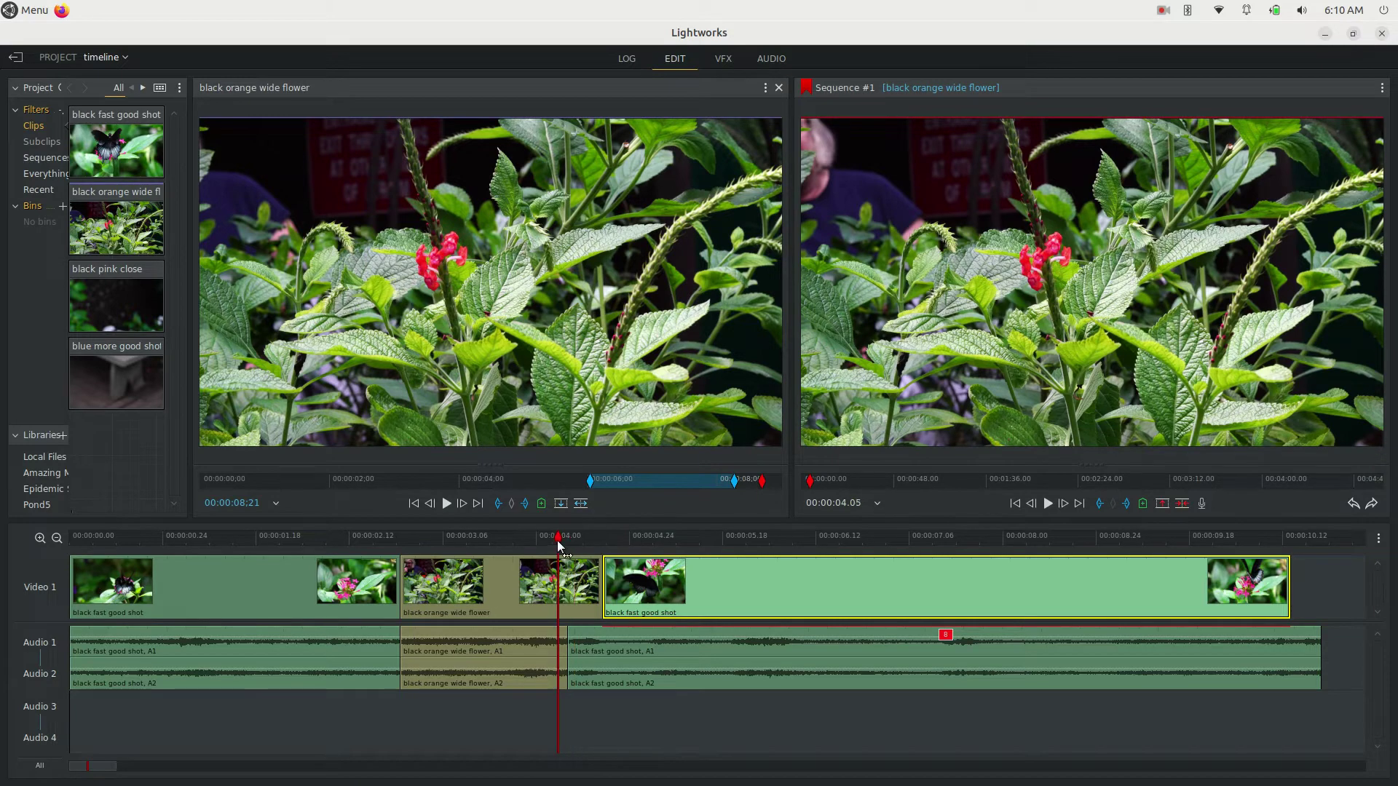
pyautogui.press('space')
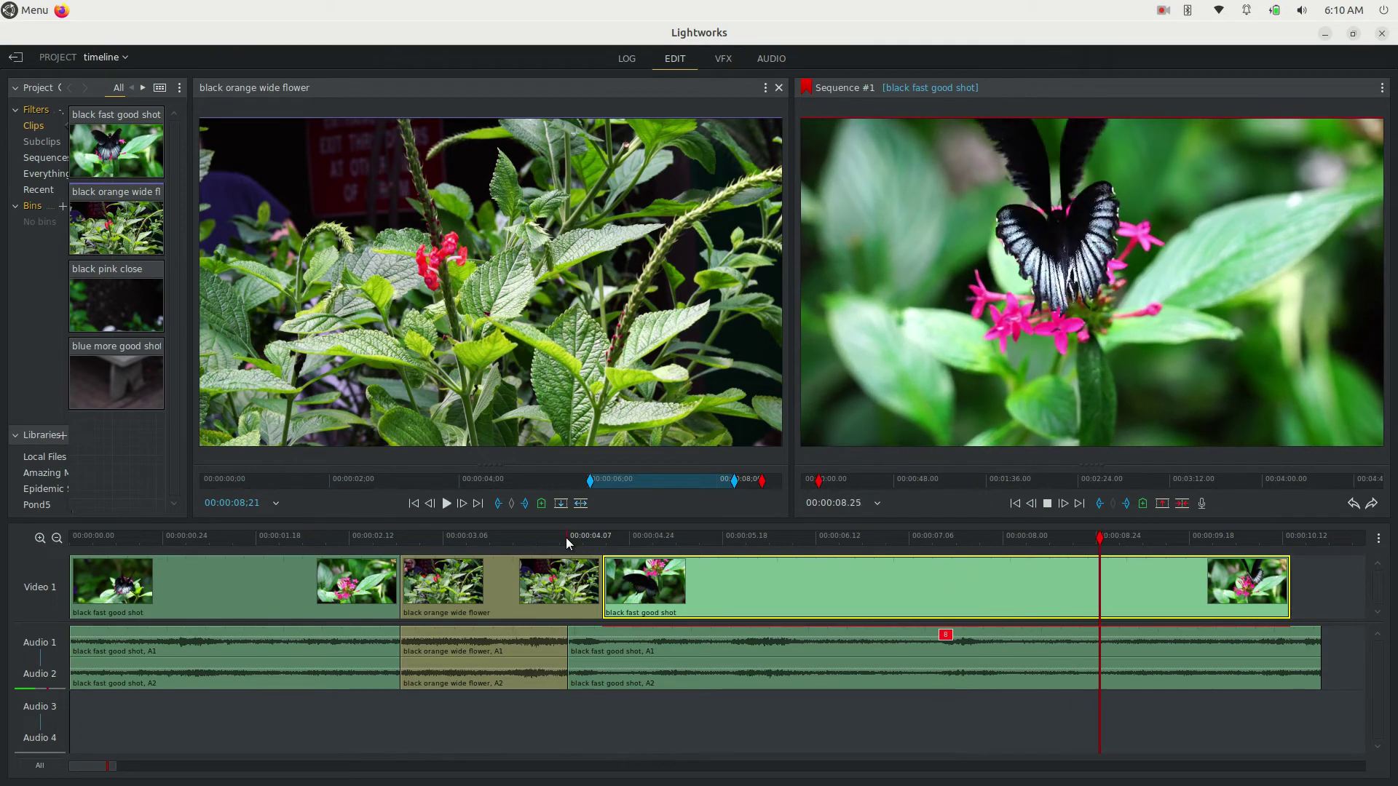
# Stop playback and slide the video and audio of the last black fast good shot clip about 15 frames later.
pyautogui.press('space')
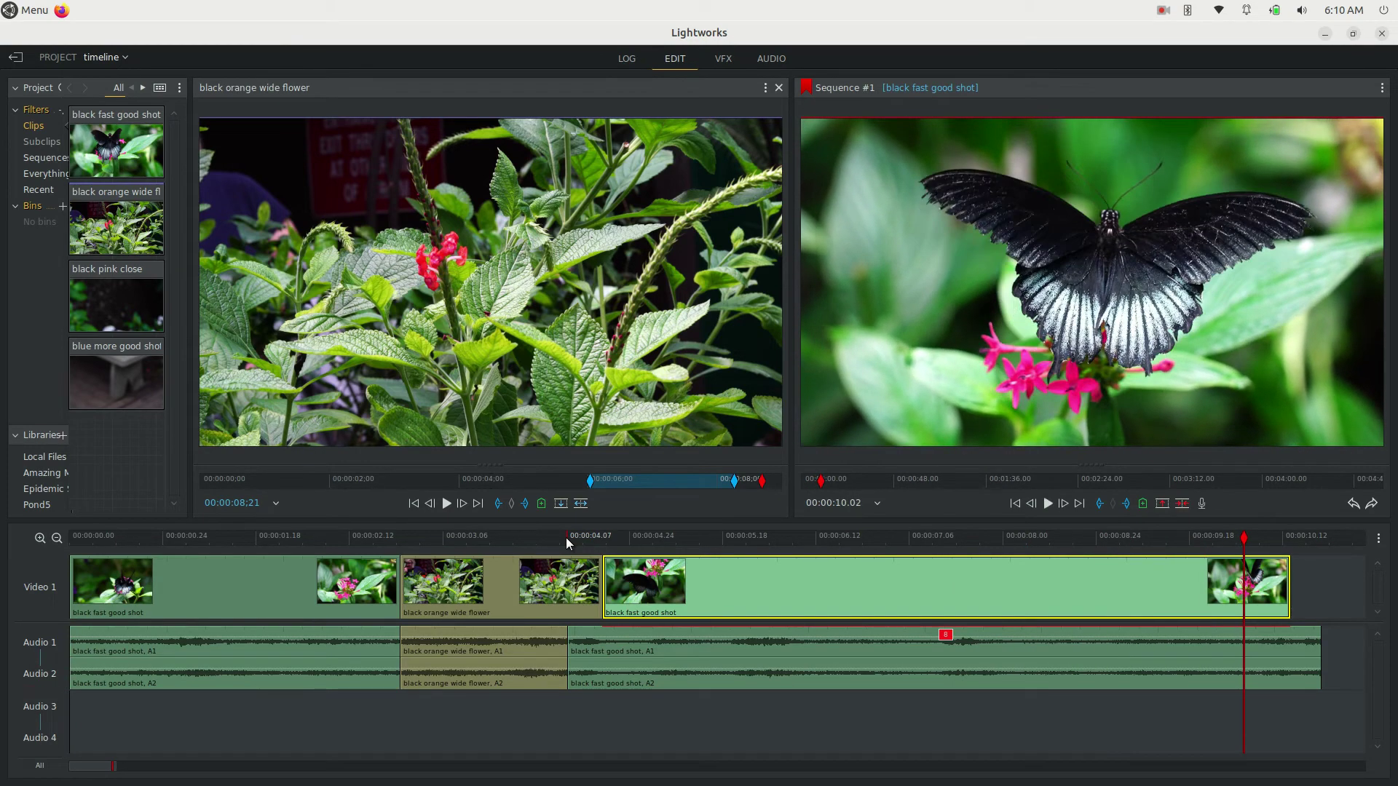
pyautogui.rightClick(812, 575)
pyautogui.click(797, 580)
pyautogui.rightClick(797, 579)
pyautogui.click(797, 580)
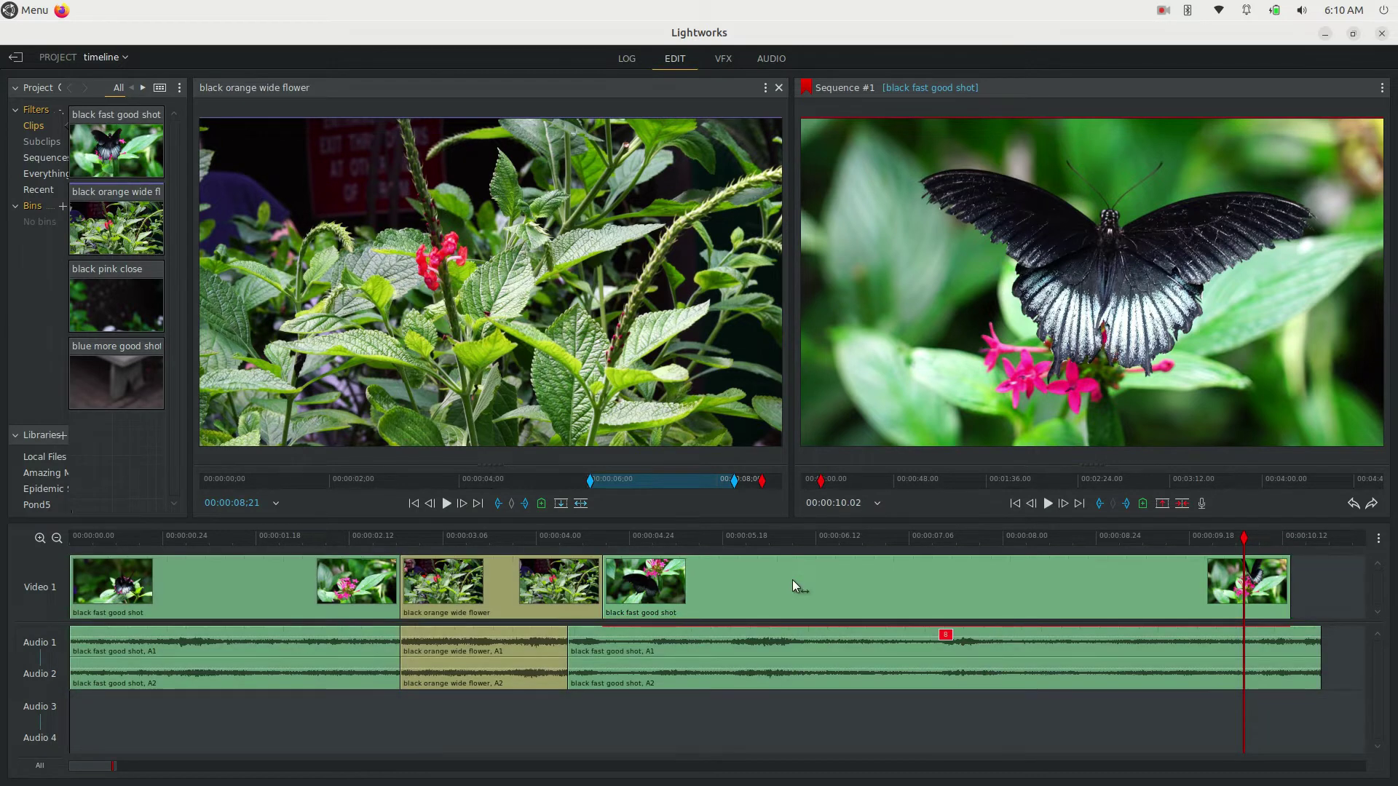
pyautogui.rightClick(793, 581)
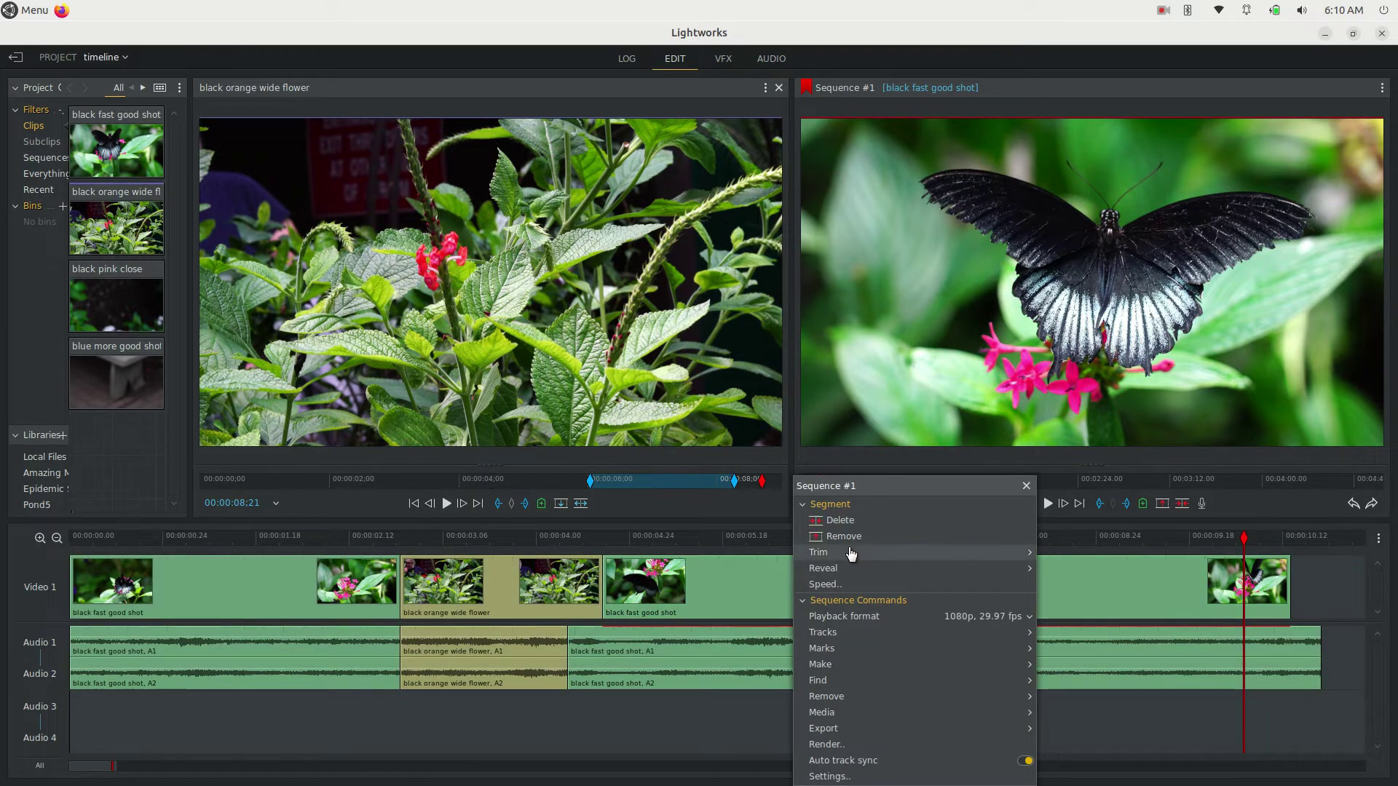
pyautogui.moveTo(894, 555)
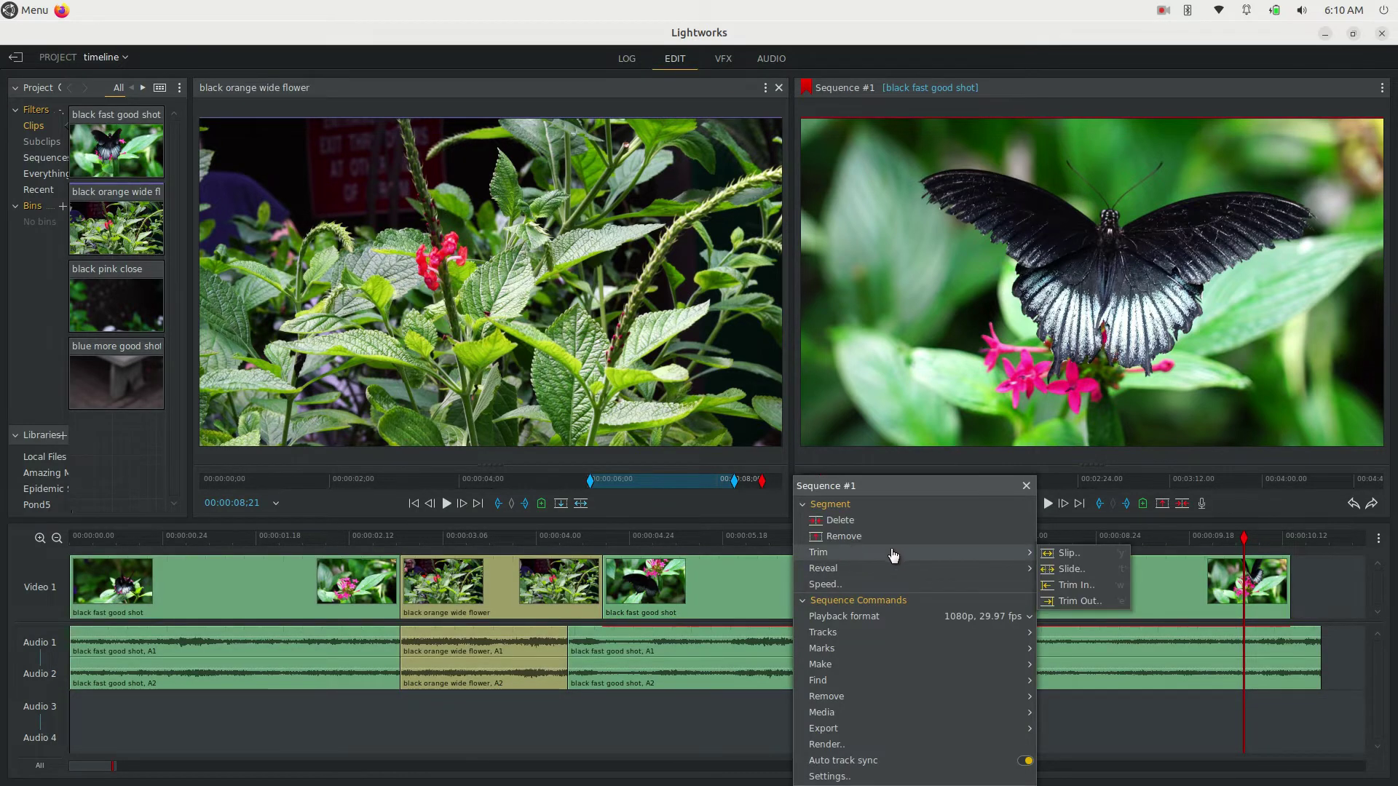
pyautogui.click(1070, 569)
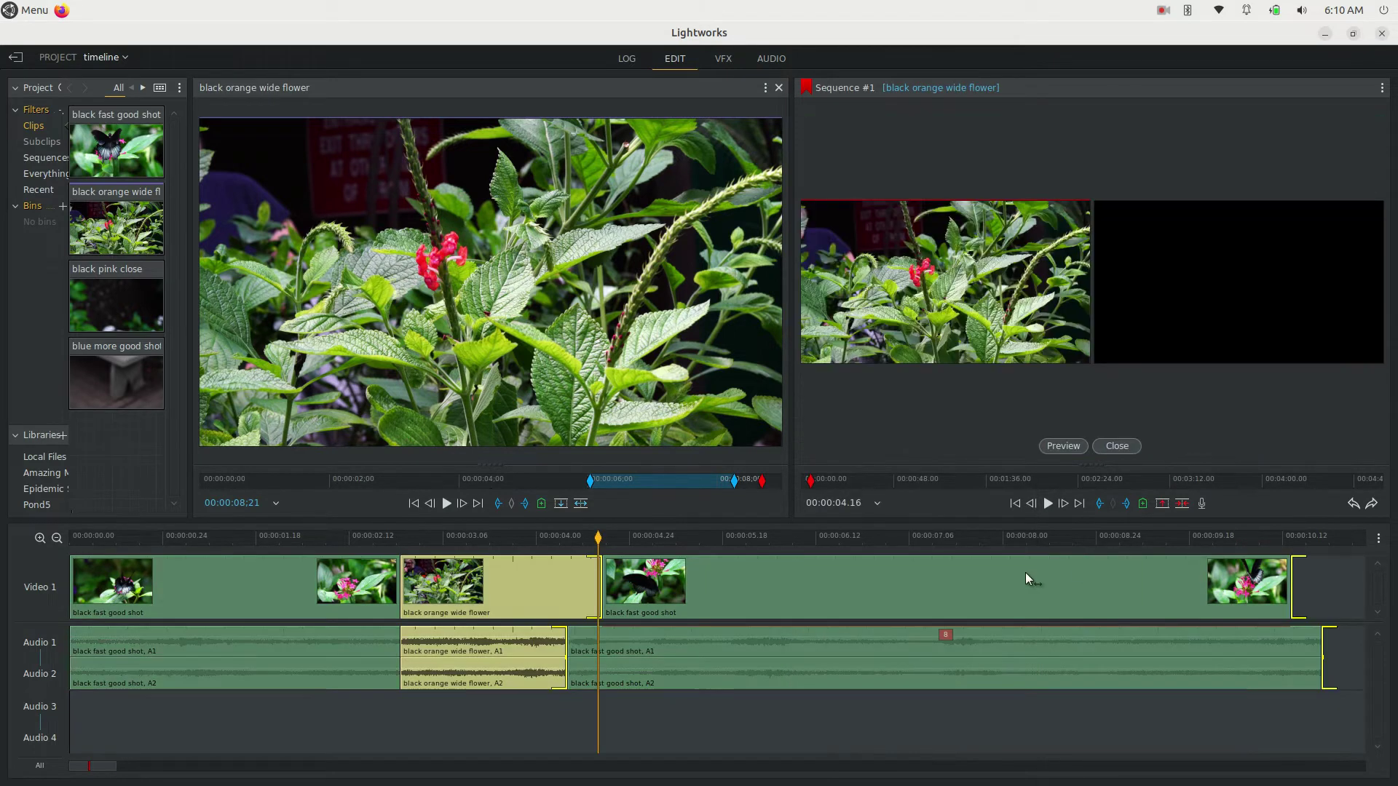
pyautogui.moveTo(1024, 573)
pyautogui.mouseDown()
pyautogui.moveTo(971, 580)
pyautogui.moveTo(1094, 579)
pyautogui.moveTo(936, 588)
pyautogui.moveTo(1093, 575)
pyautogui.moveTo(1028, 578)
pyautogui.mouseUp()
pyautogui.moveTo(758, 592); pyautogui.dragTo(839, 592)
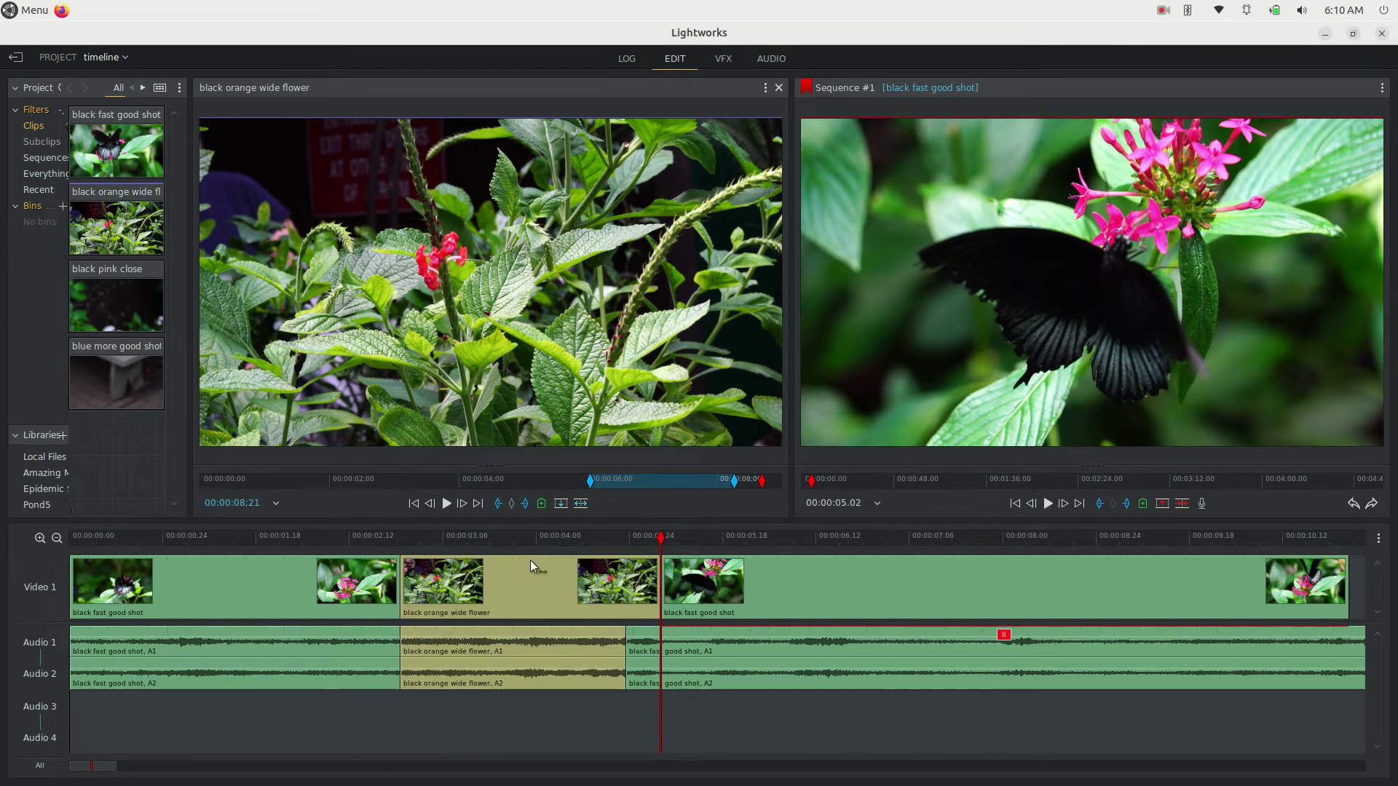
# Select the first black fast good shot clip together with the black orange wide flower clip, and clear the selection.
pyautogui.click(369, 534)
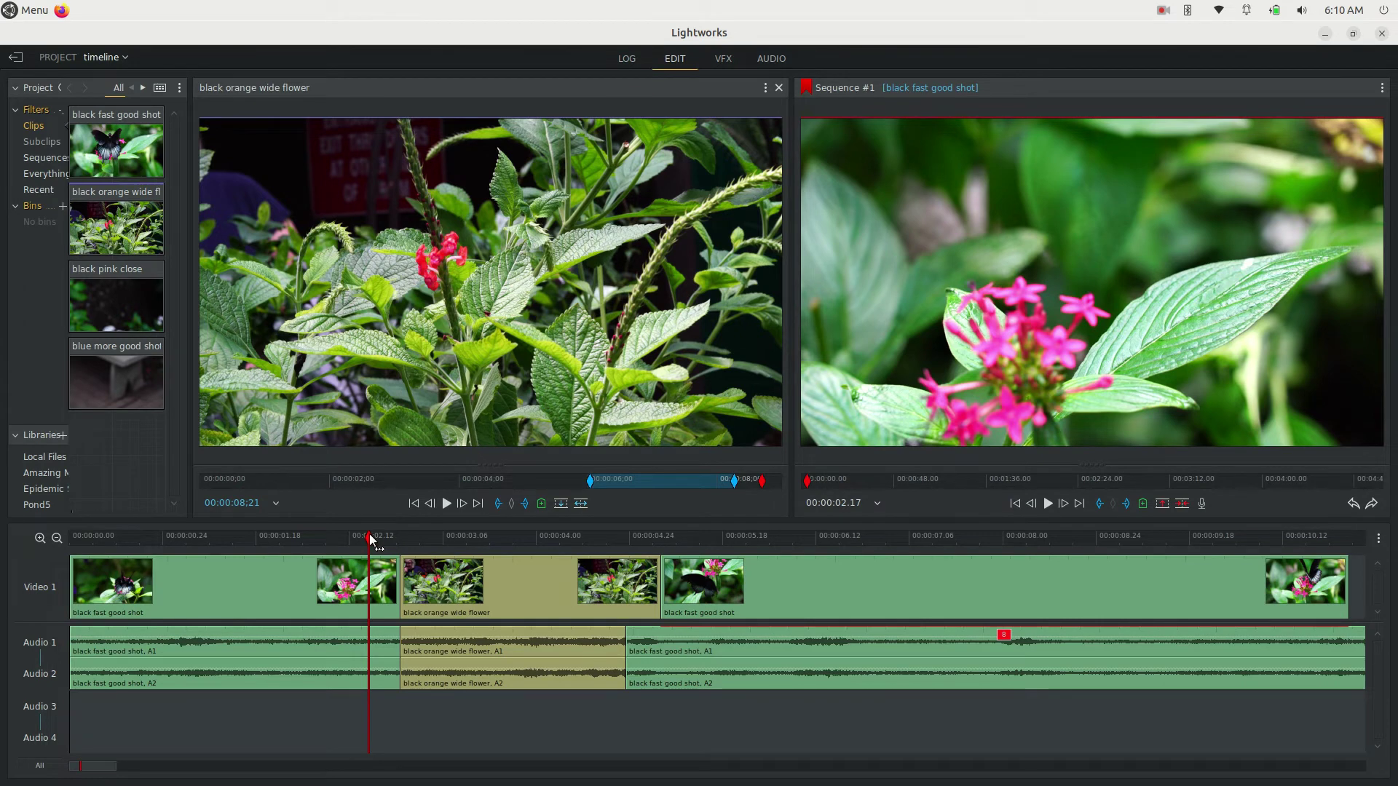
pyautogui.moveTo(369, 535); pyautogui.dragTo(359, 540)
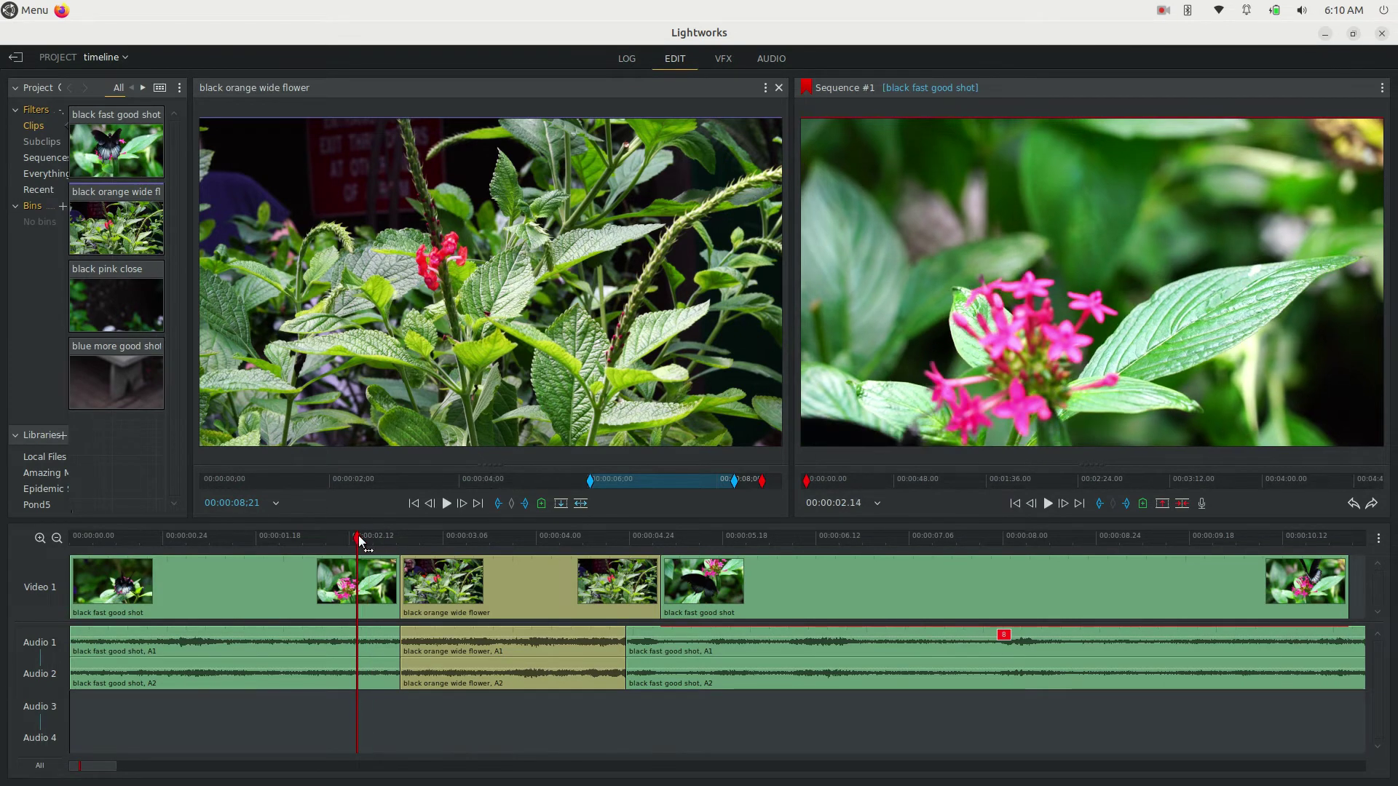
pyautogui.click(304, 587)
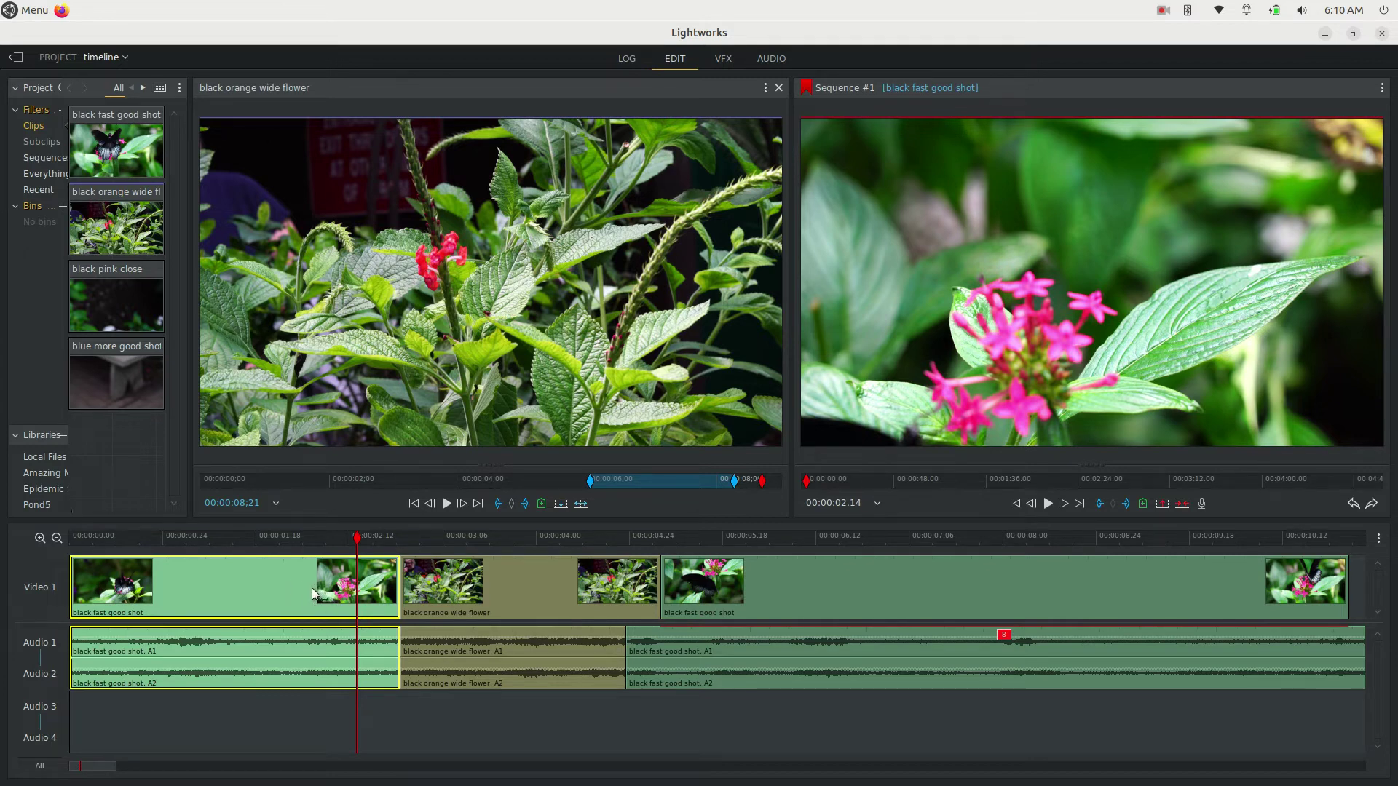
pyautogui.click(507, 533)
pyautogui.click(525, 578)
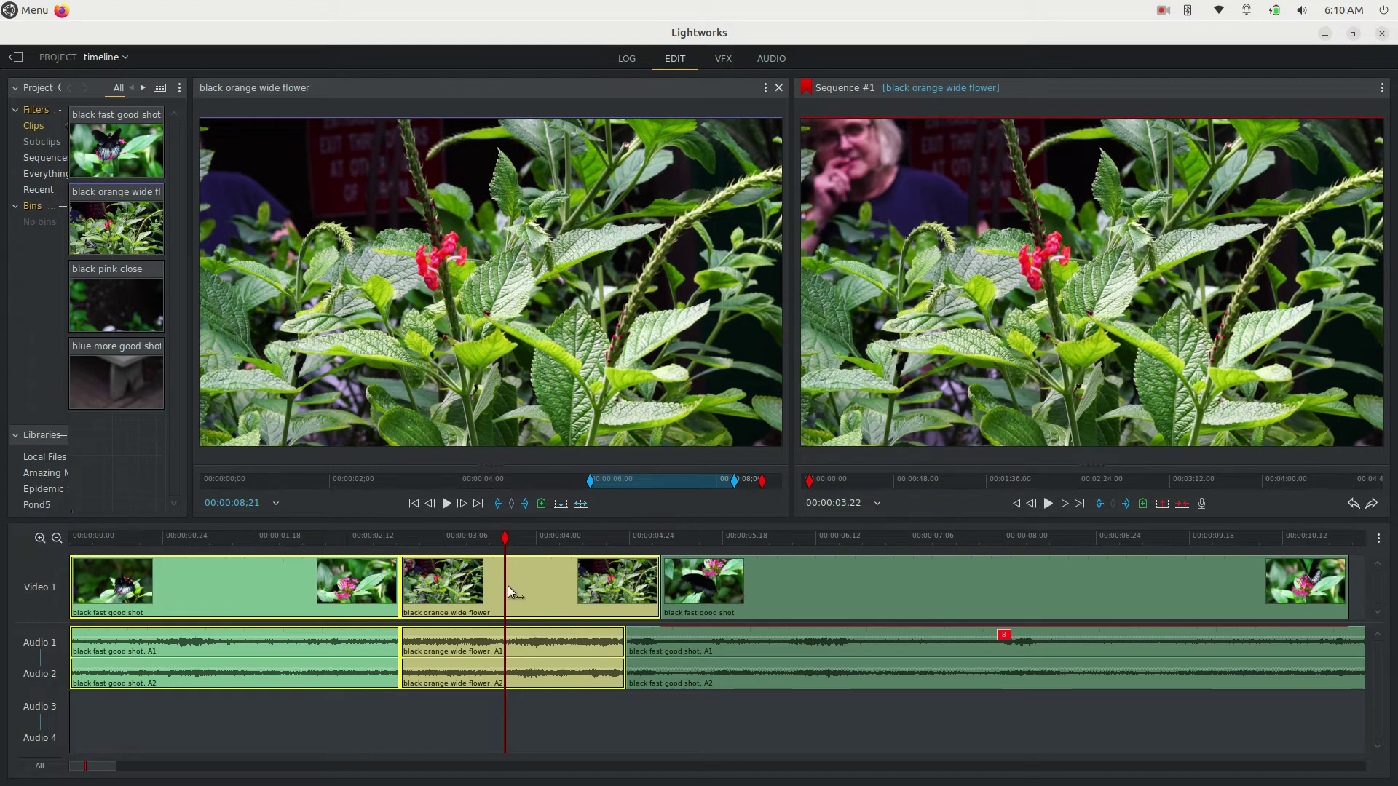
pyautogui.click(339, 700)
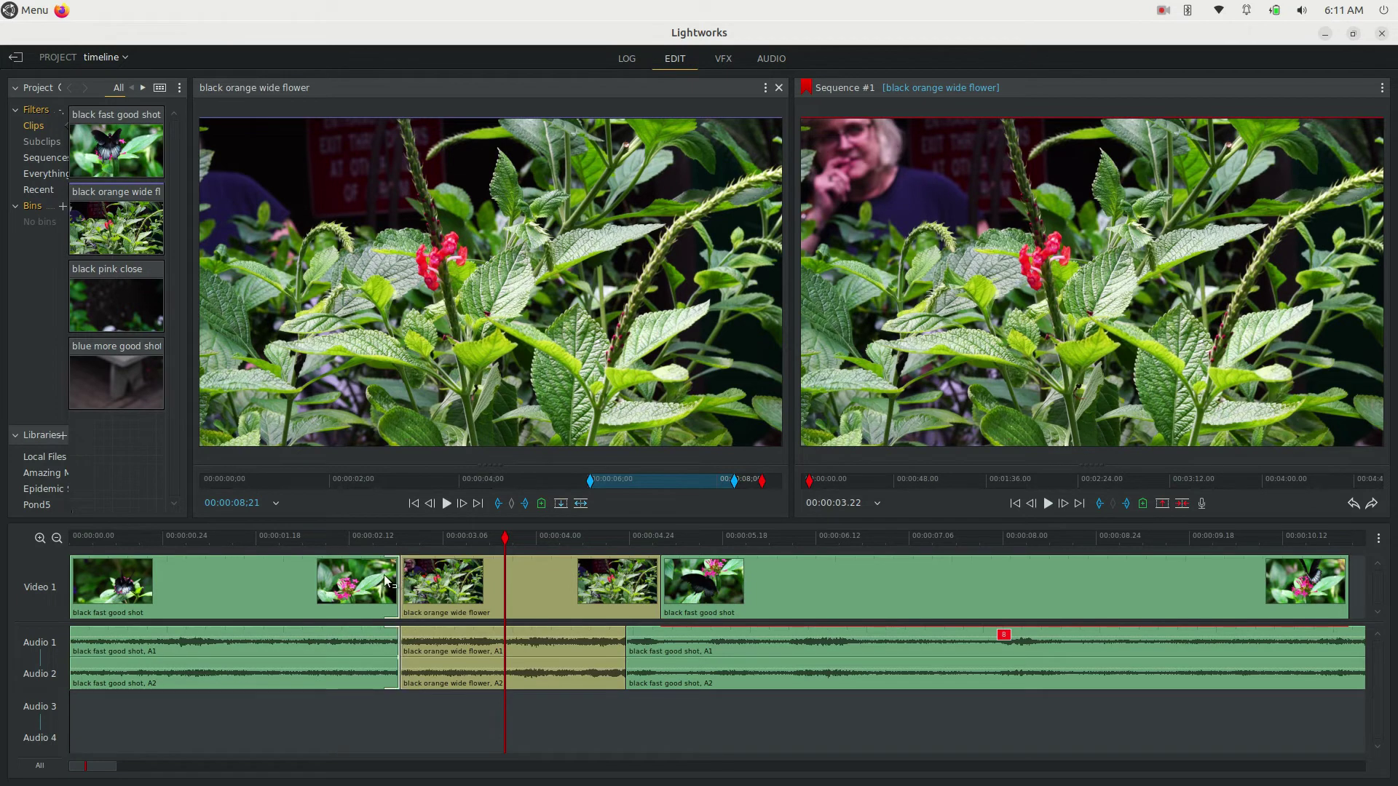
# Select the video and audio end edges of the first black fast good shot clip and trim about 10 frames off.
pyautogui.click(386, 580)
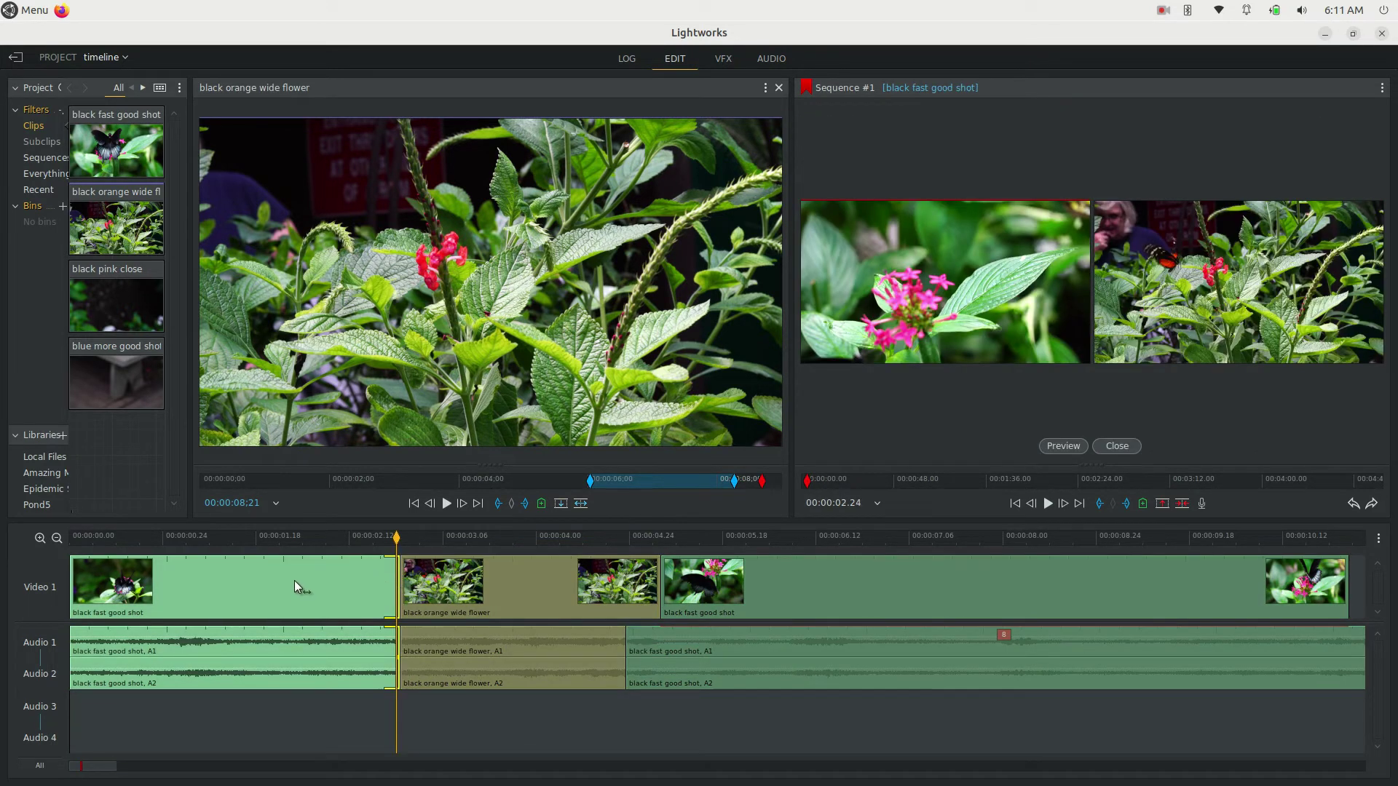
pyautogui.press(',')
pyautogui.press(',')
pyautogui.press(',')
pyautogui.press(',')
pyautogui.press(',')
pyautogui.press(',')
pyautogui.press(',')
pyautogui.press(',')
pyautogui.press(',')
pyautogui.press(',')
pyautogui.press(',')
pyautogui.press(',')
pyautogui.press(',')
pyautogui.press(',')
pyautogui.press(',')
pyautogui.press(',')
pyautogui.press(',')
pyautogui.press(',')
pyautogui.press(',')
pyautogui.press(',')
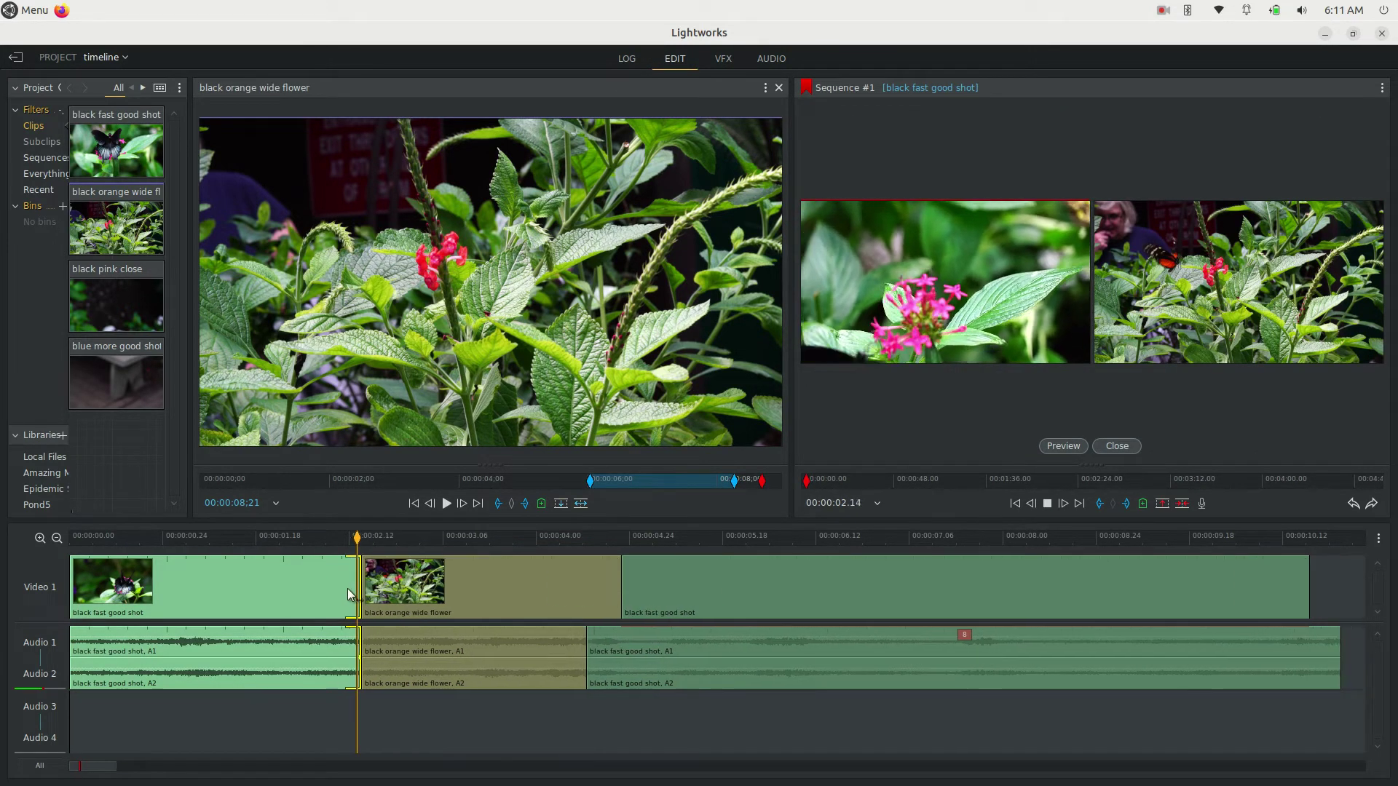
# Nudge the first clip's end edges later and earlier during live playback, ending the clip at 00:00:02.14, and leave the trim.
pyautogui.press('.')
pyautogui.press('.')
pyautogui.press('.')
pyautogui.press('.')
pyautogui.press('.')
pyautogui.press('.')
pyautogui.press('.')
pyautogui.press('.')
pyautogui.press('.')
pyautogui.press('.')
pyautogui.press('.')
pyautogui.press('.')
pyautogui.press('.')
pyautogui.press('.')
pyautogui.press('.')
pyautogui.press('.')
pyautogui.press('.')
pyautogui.press('.')
pyautogui.press('.')
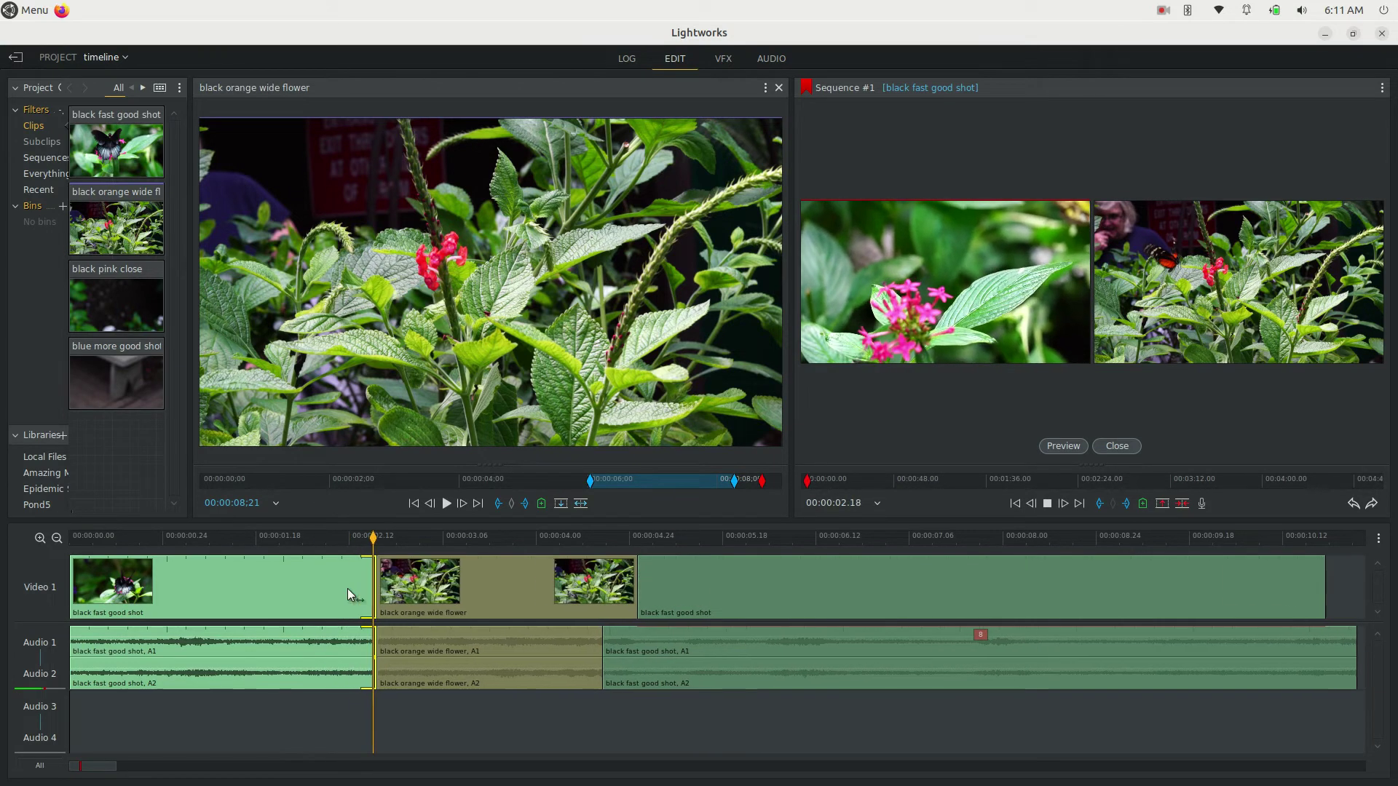
pyautogui.press(',')
pyautogui.press(',')
pyautogui.press(',')
pyautogui.press(',')
pyautogui.press(',')
pyautogui.press(',')
pyautogui.press(',')
pyautogui.press(',')
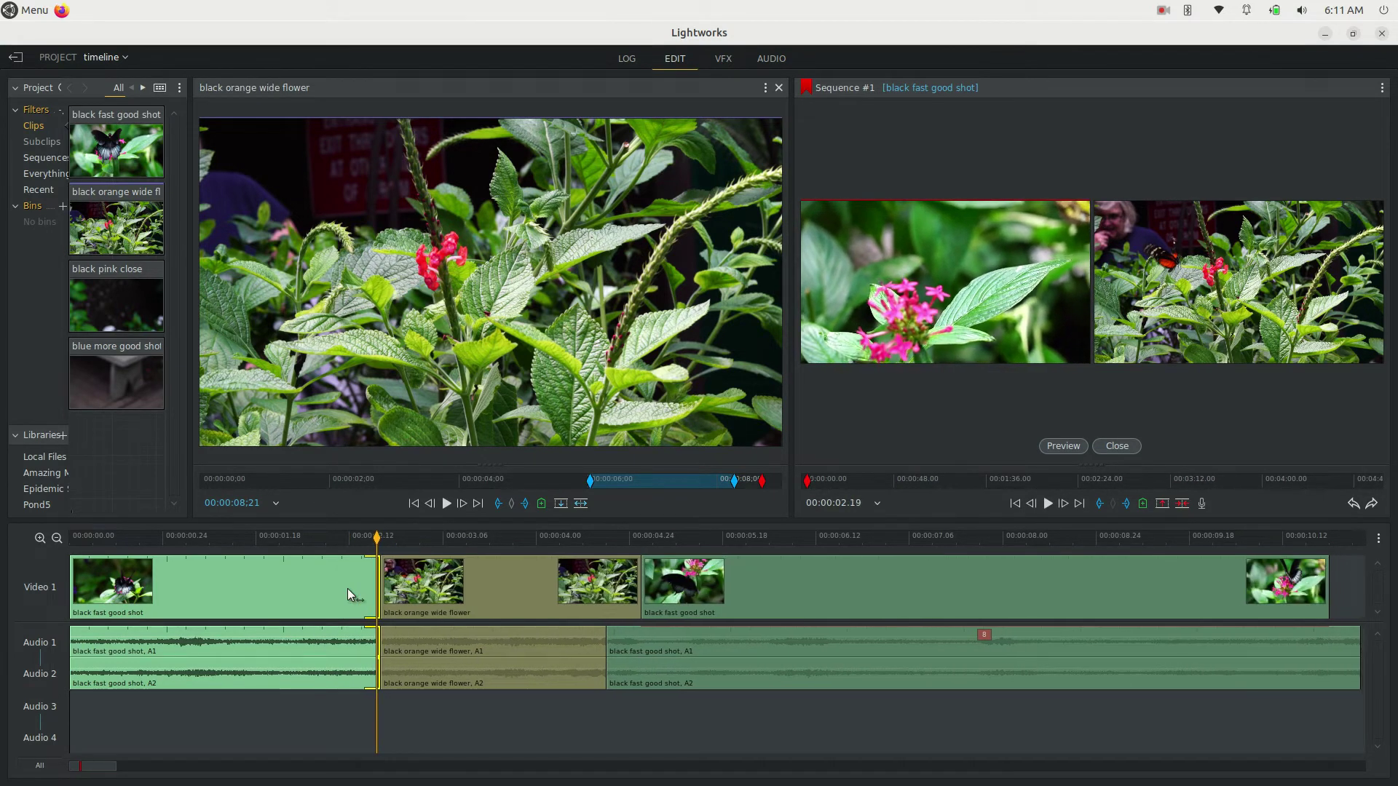
pyautogui.moveTo(347, 589)
pyautogui.mouseDown()
pyautogui.moveTo(240, 591)
pyautogui.moveTo(345, 605)
pyautogui.moveTo(323, 596)
pyautogui.moveTo(344, 587)
pyautogui.mouseUp()
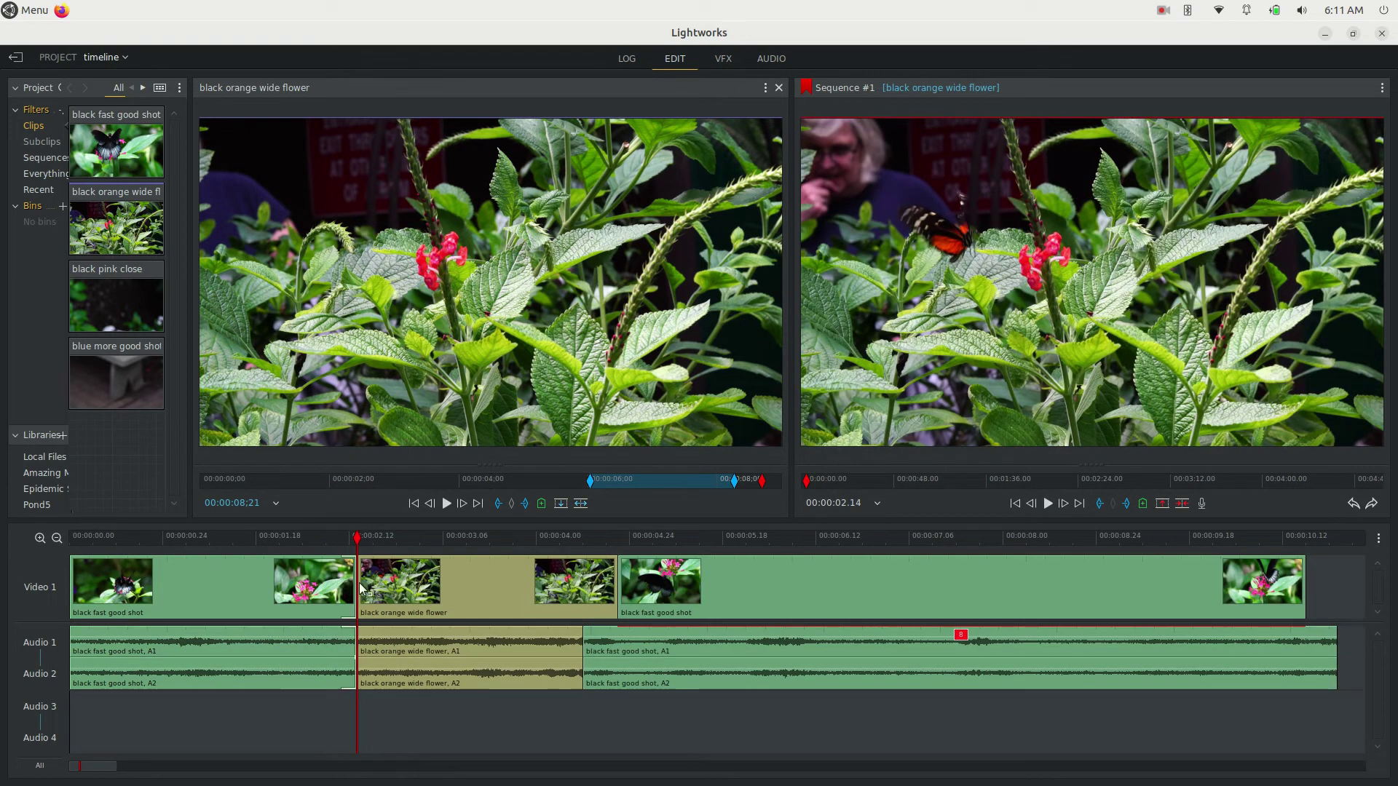
# Park the playhead at 00:00:02.24, select the black orange wide flower clip and the clip before it, and clear the selection.
pyautogui.click(410, 536)
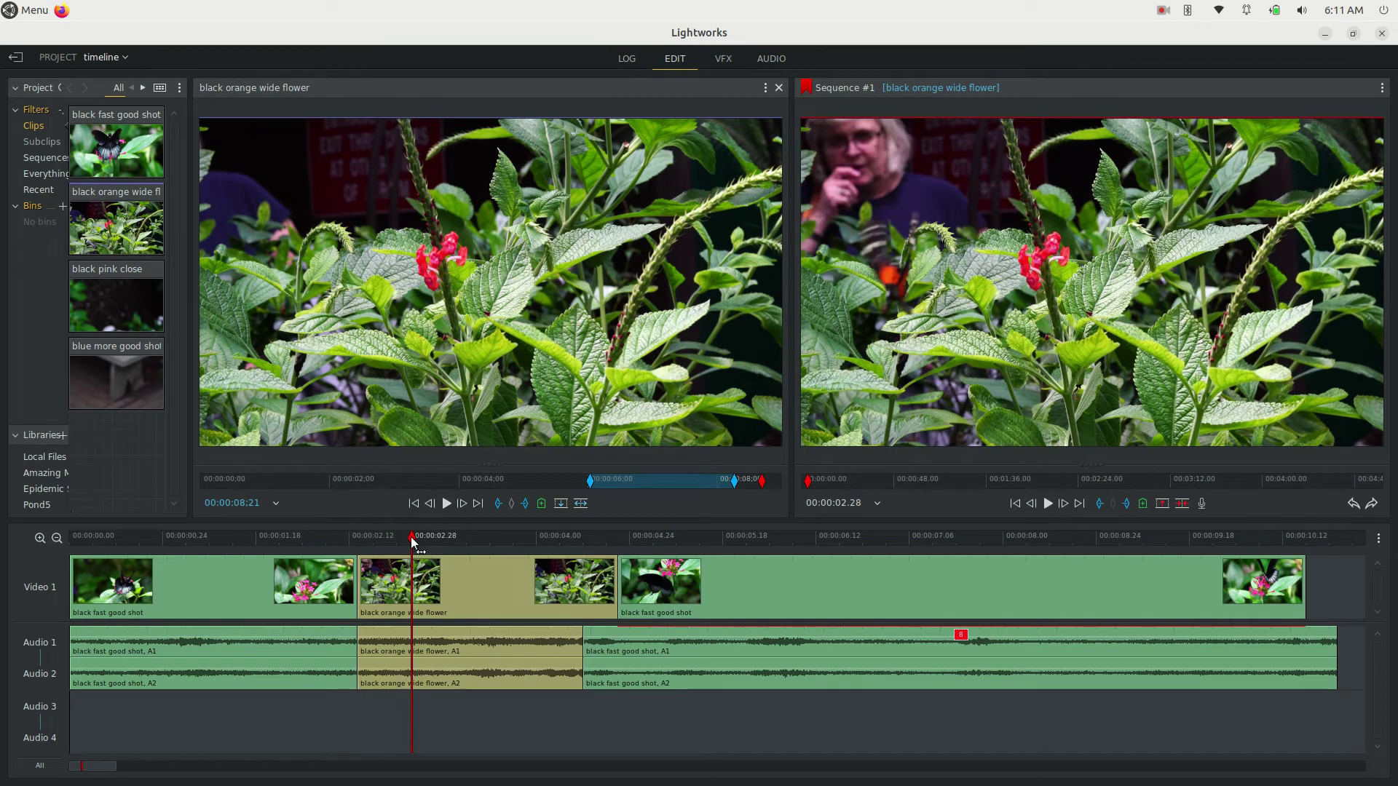
pyautogui.click(449, 593)
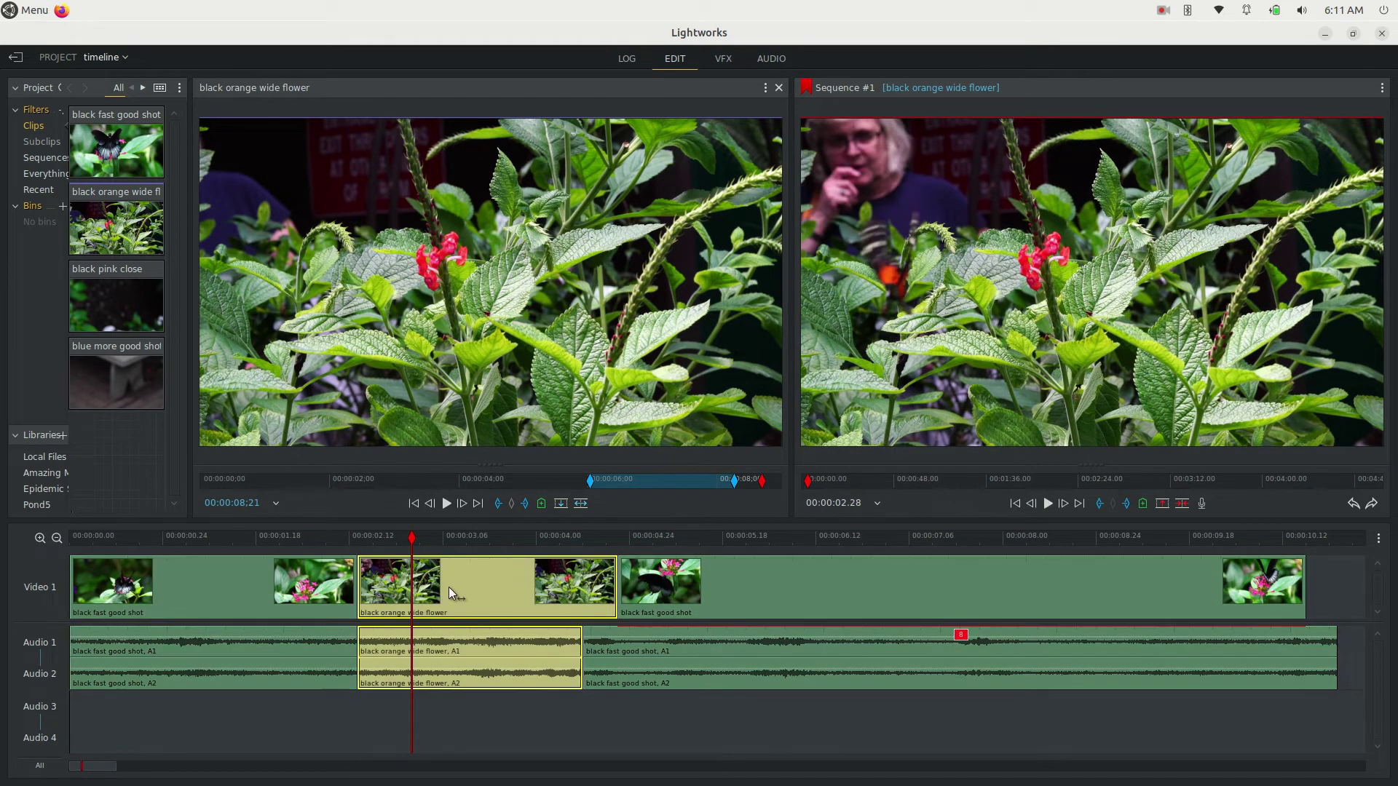
pyautogui.click(396, 536)
pyautogui.keyDown('ctrl'); pyautogui.click(289, 589); pyautogui.keyUp('ctrl')
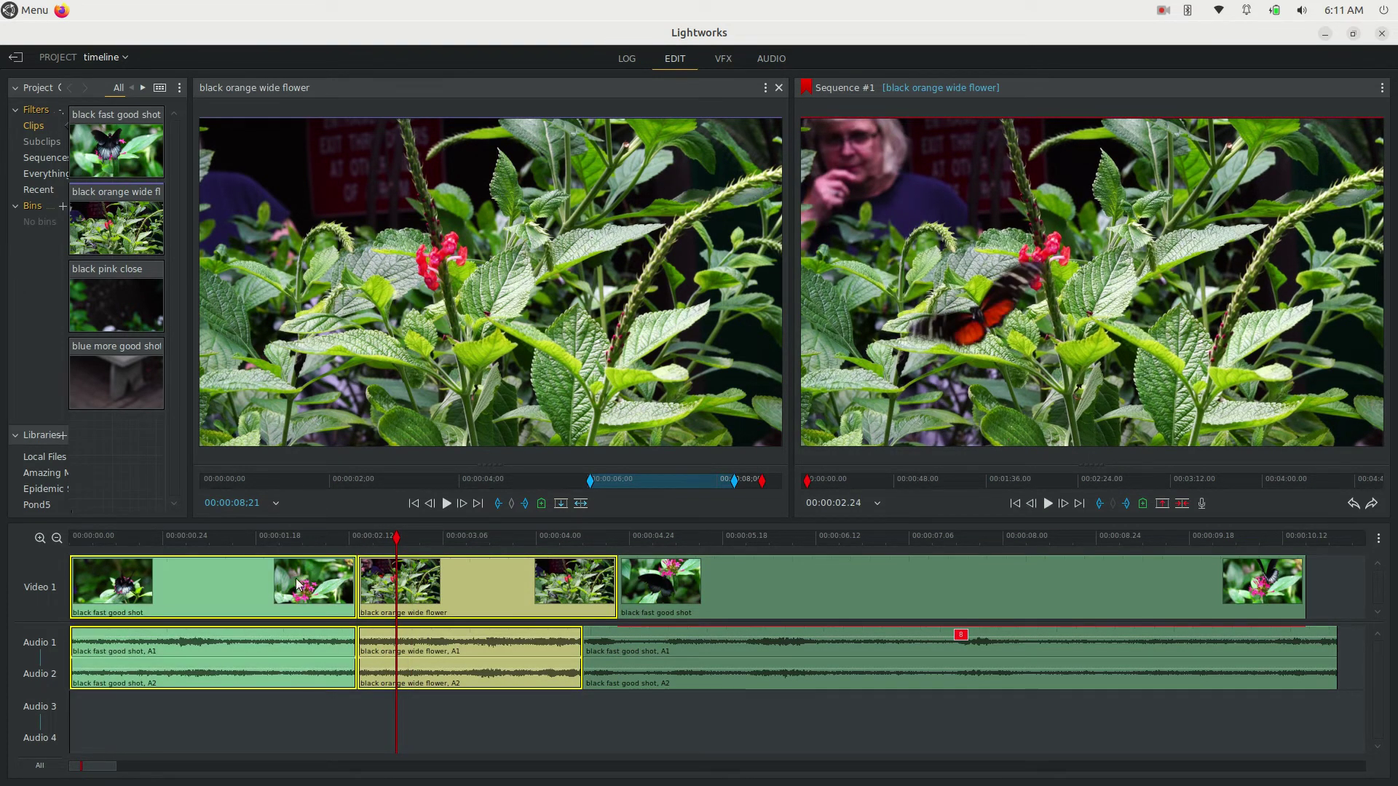
pyautogui.click(395, 728)
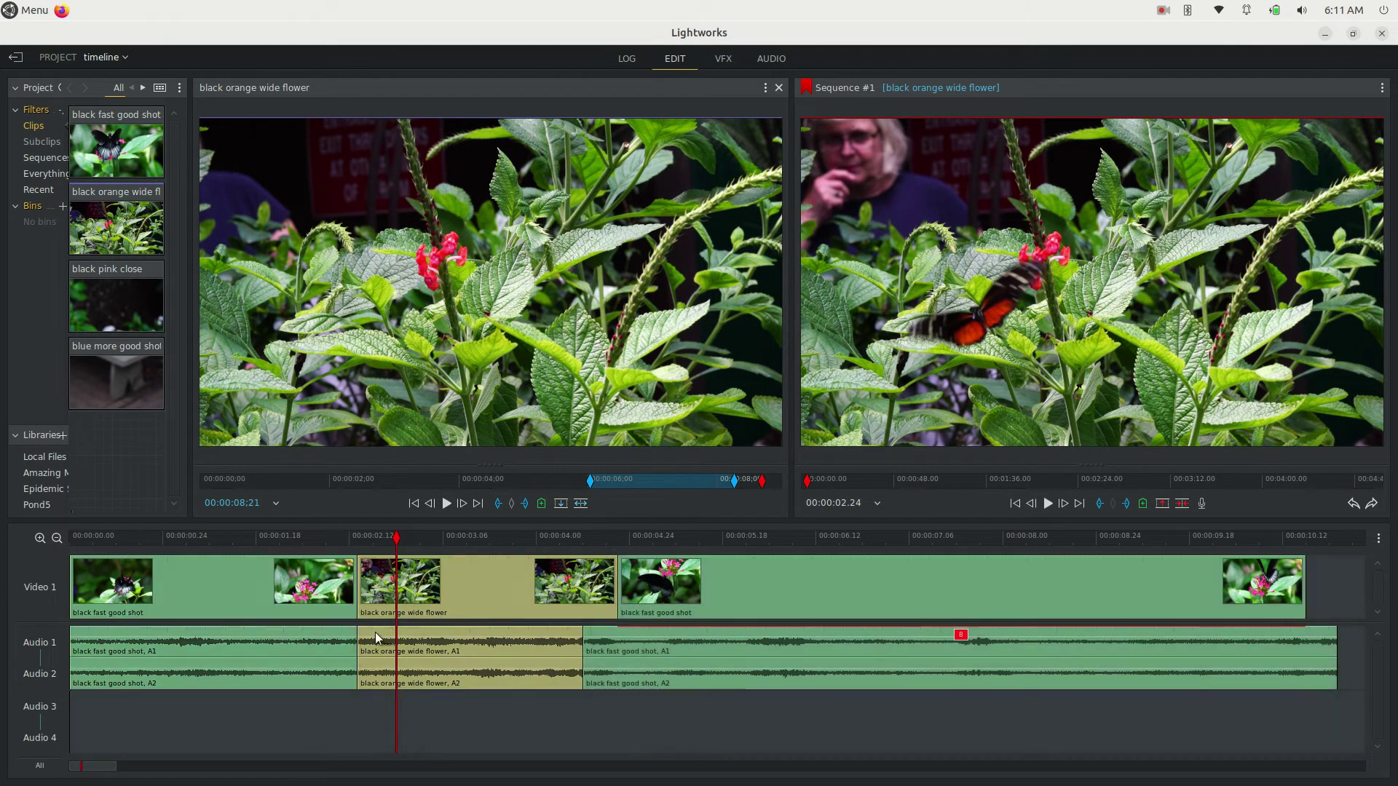
# Trim about 4 frames off the video and audio start of the black orange wide flower clip, and leave the trim.
pyautogui.click(368, 583)
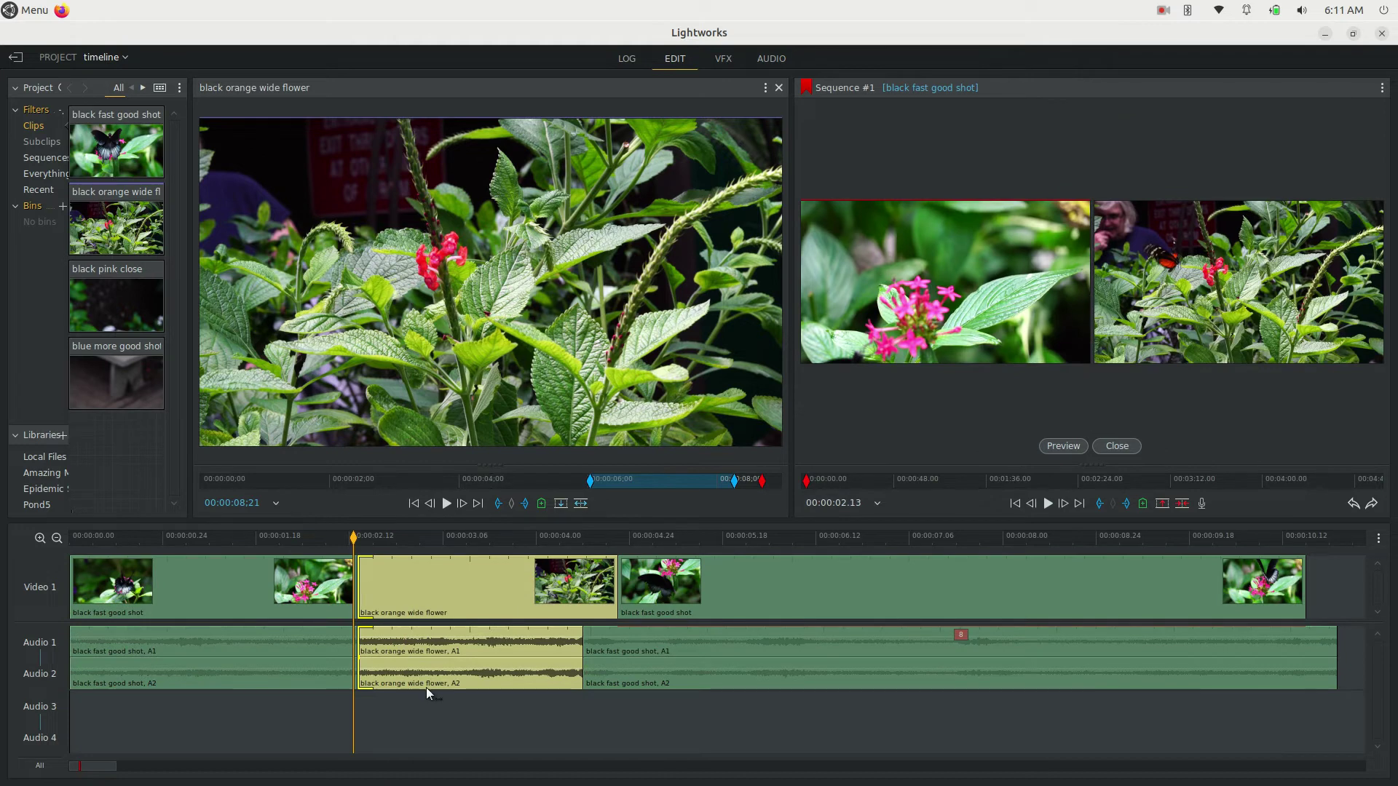
pyautogui.moveTo(370, 592); pyautogui.dragTo(409, 601)
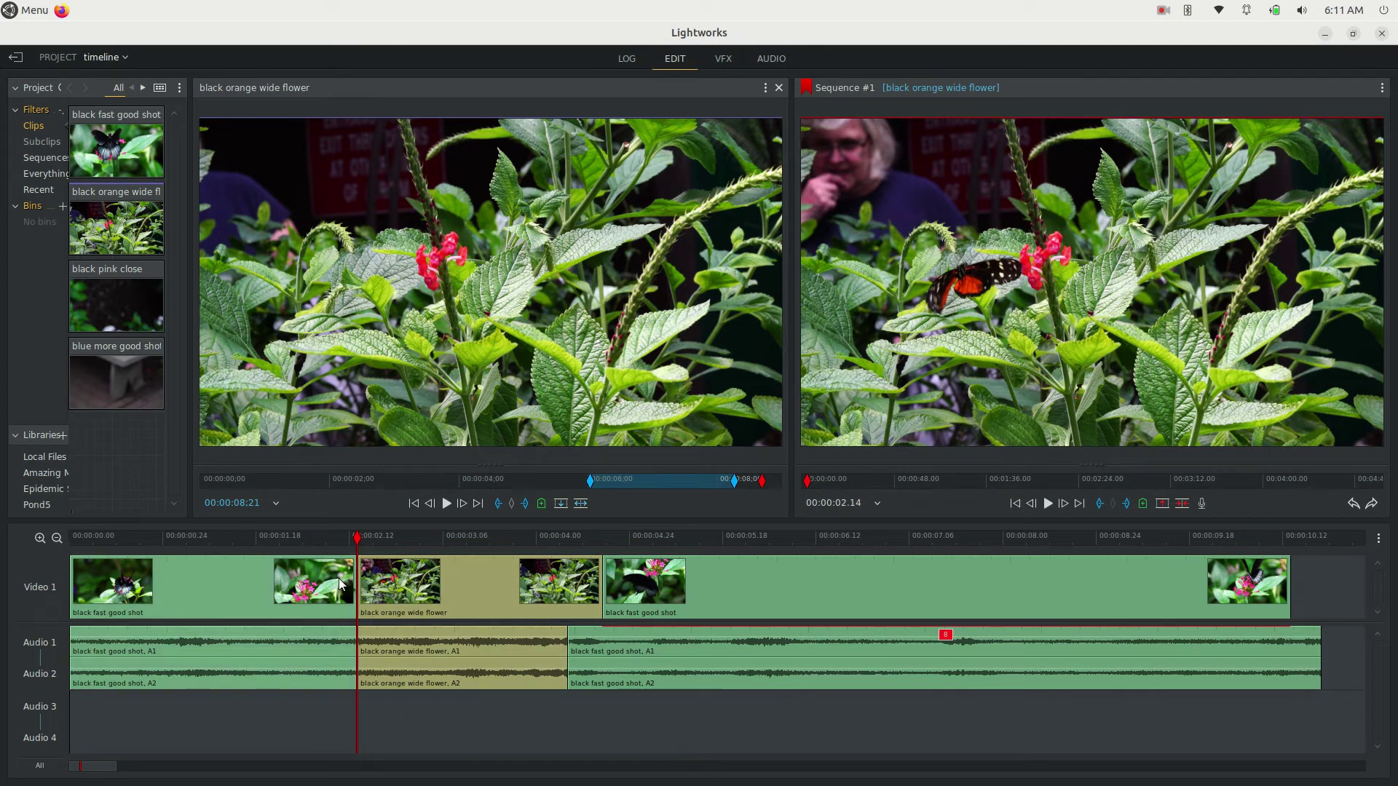
# Highlight the two clips on either side of the first cut, and deselect them.
pyautogui.click(377, 590)
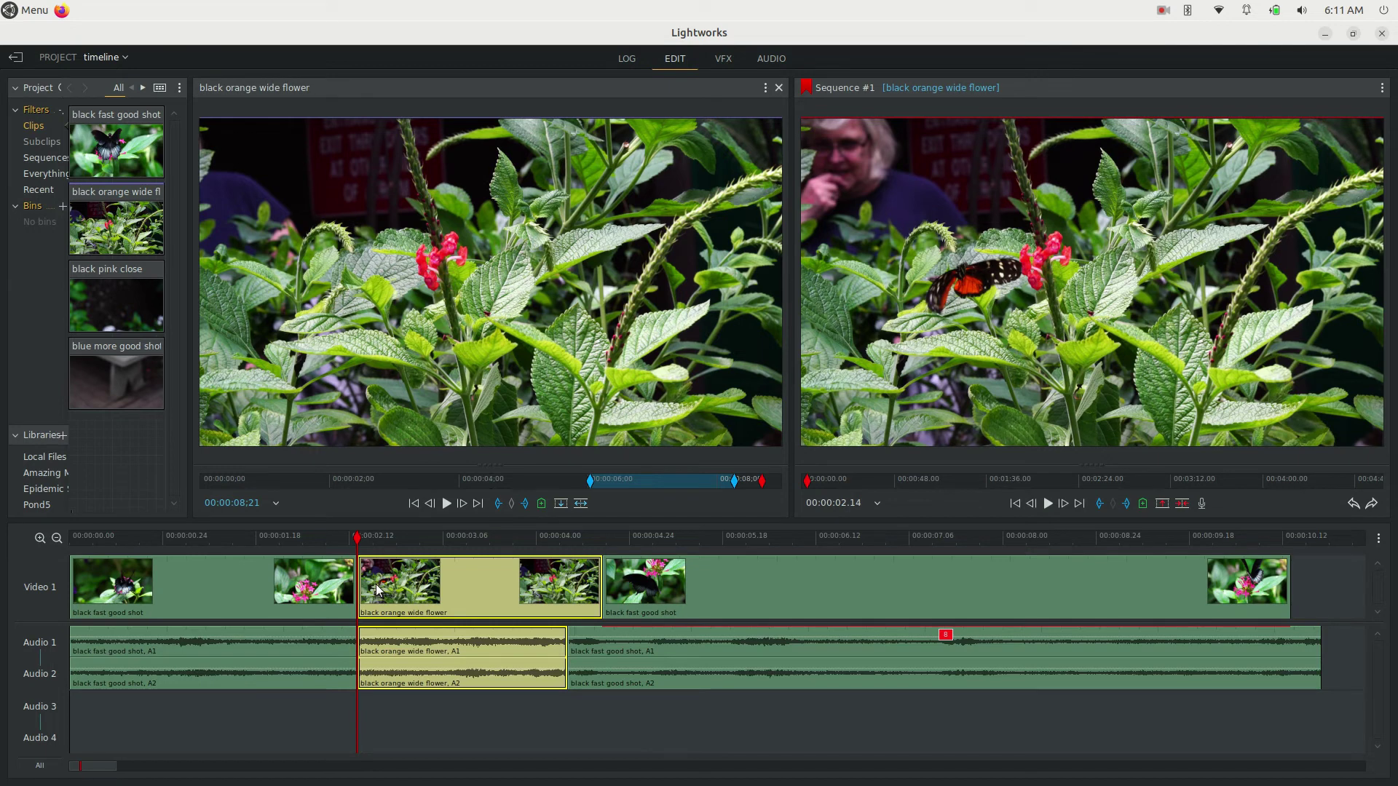
pyautogui.keyDown('shift'); pyautogui.click(322, 586); pyautogui.keyUp('shift')
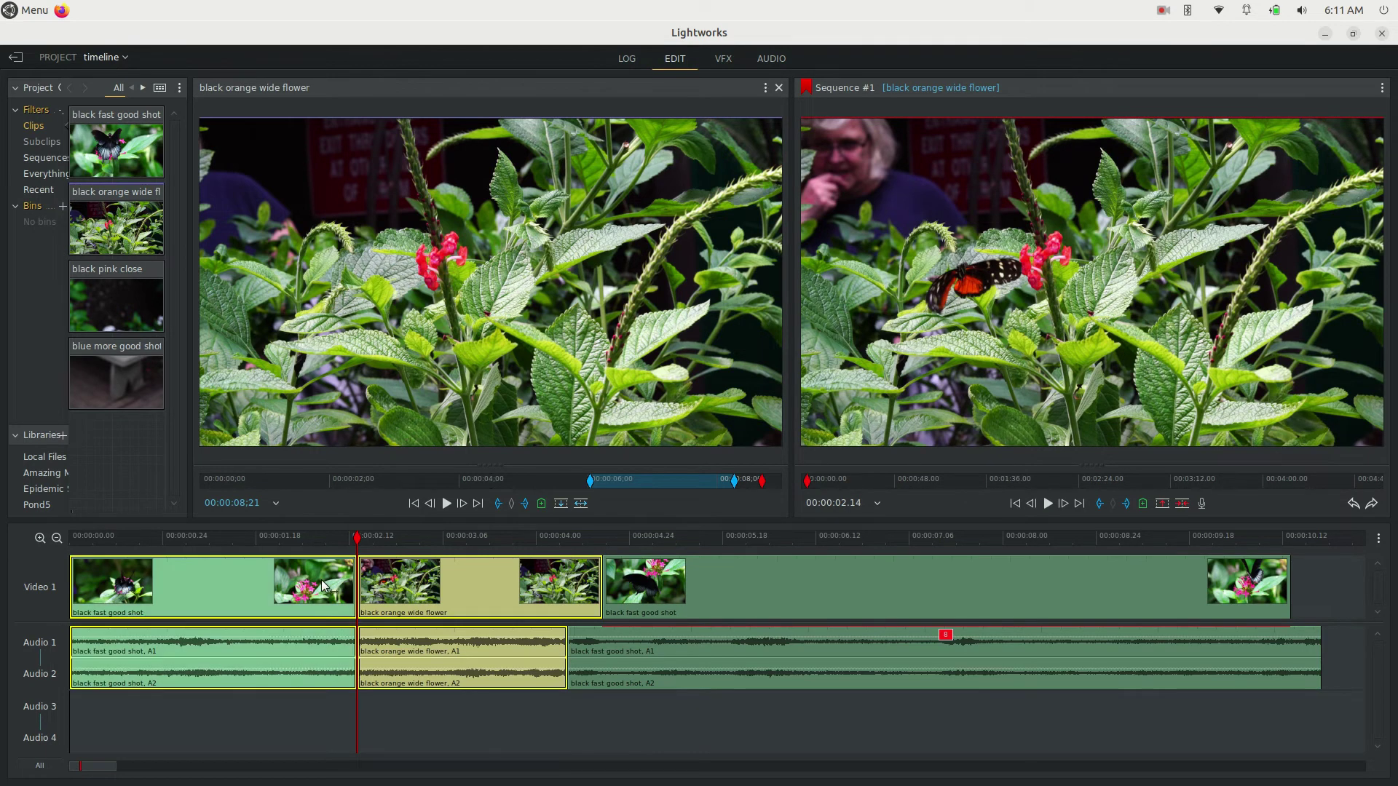
pyautogui.click(327, 727)
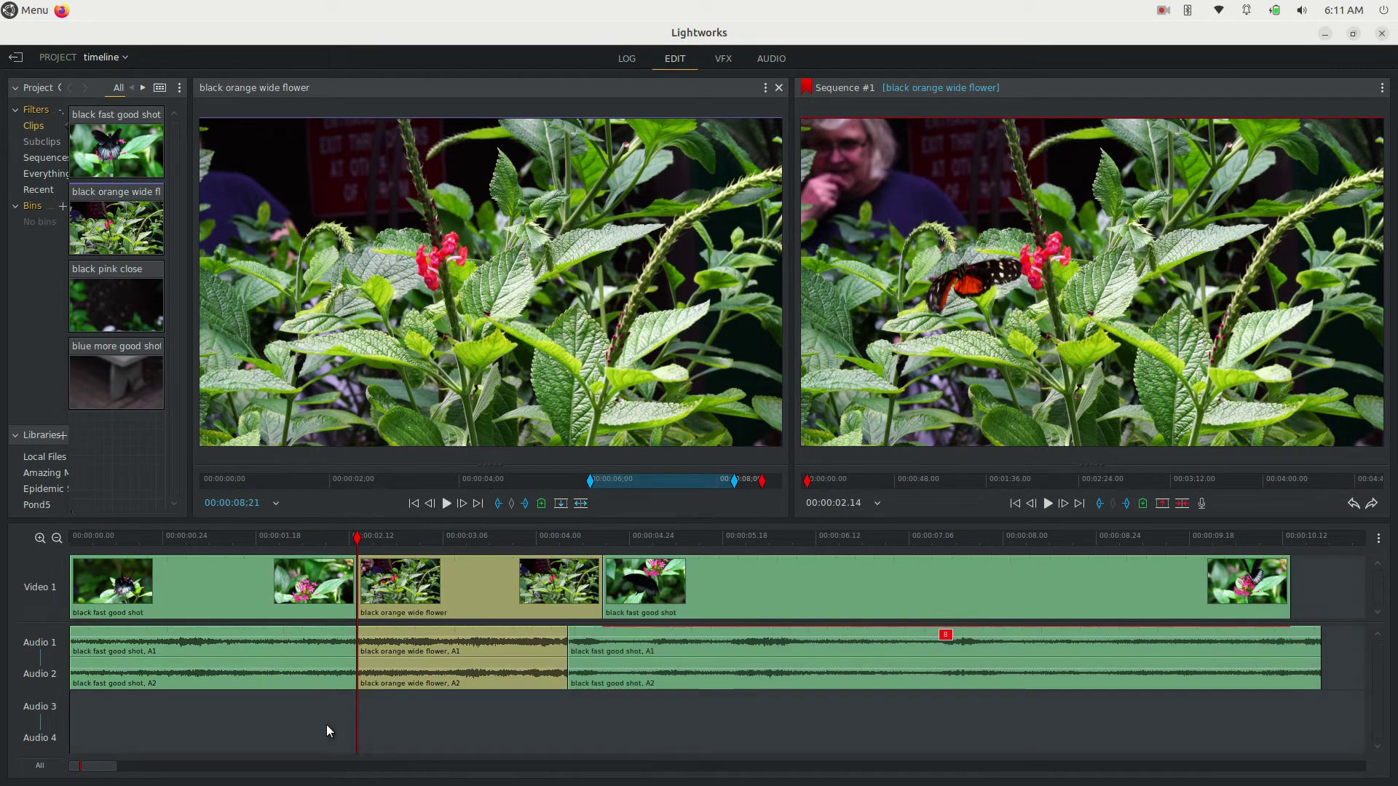
# Roll the video and audio cut between the first clip and black orange wide flower earlier to 00:00:02.07.
pyautogui.click(357, 575)
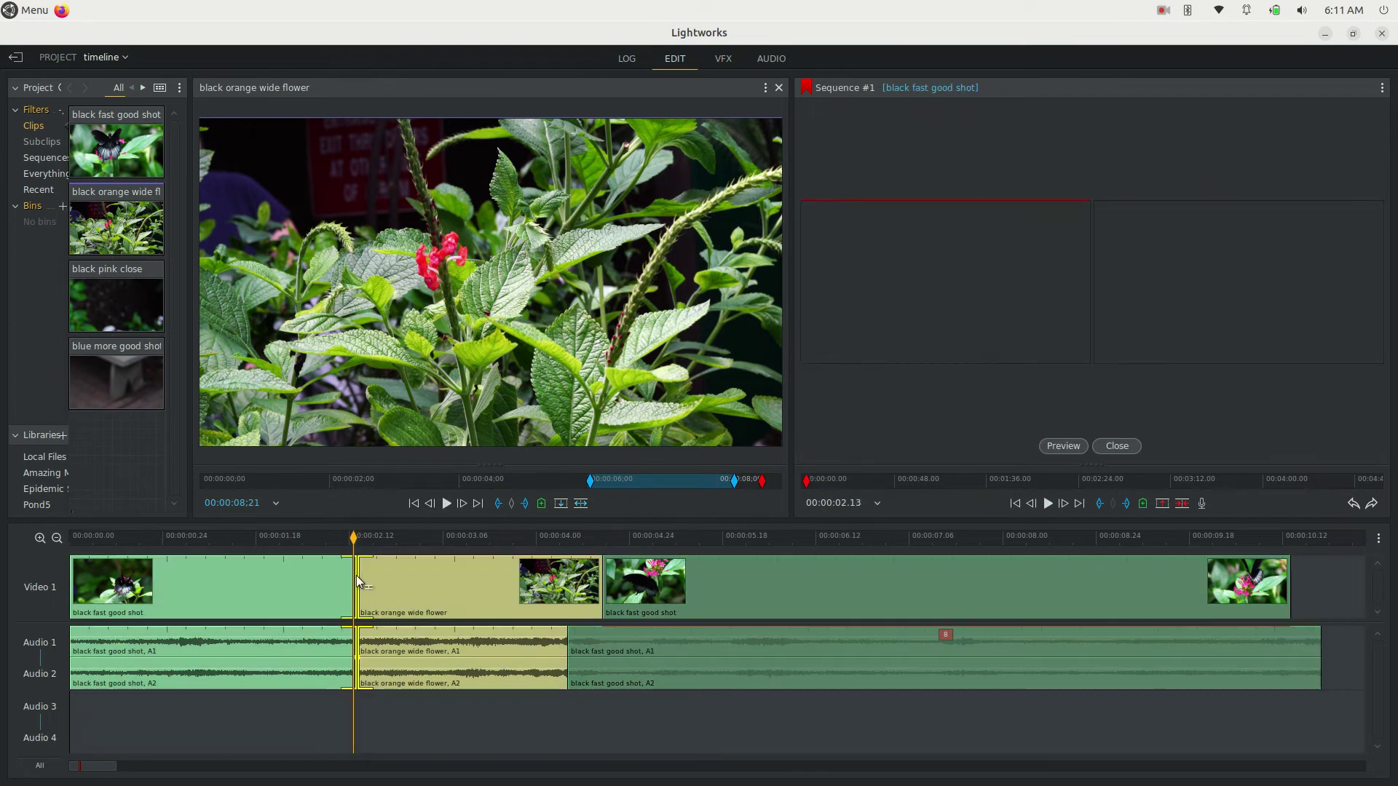
pyautogui.moveTo(356, 575); pyautogui.dragTo(311, 580)
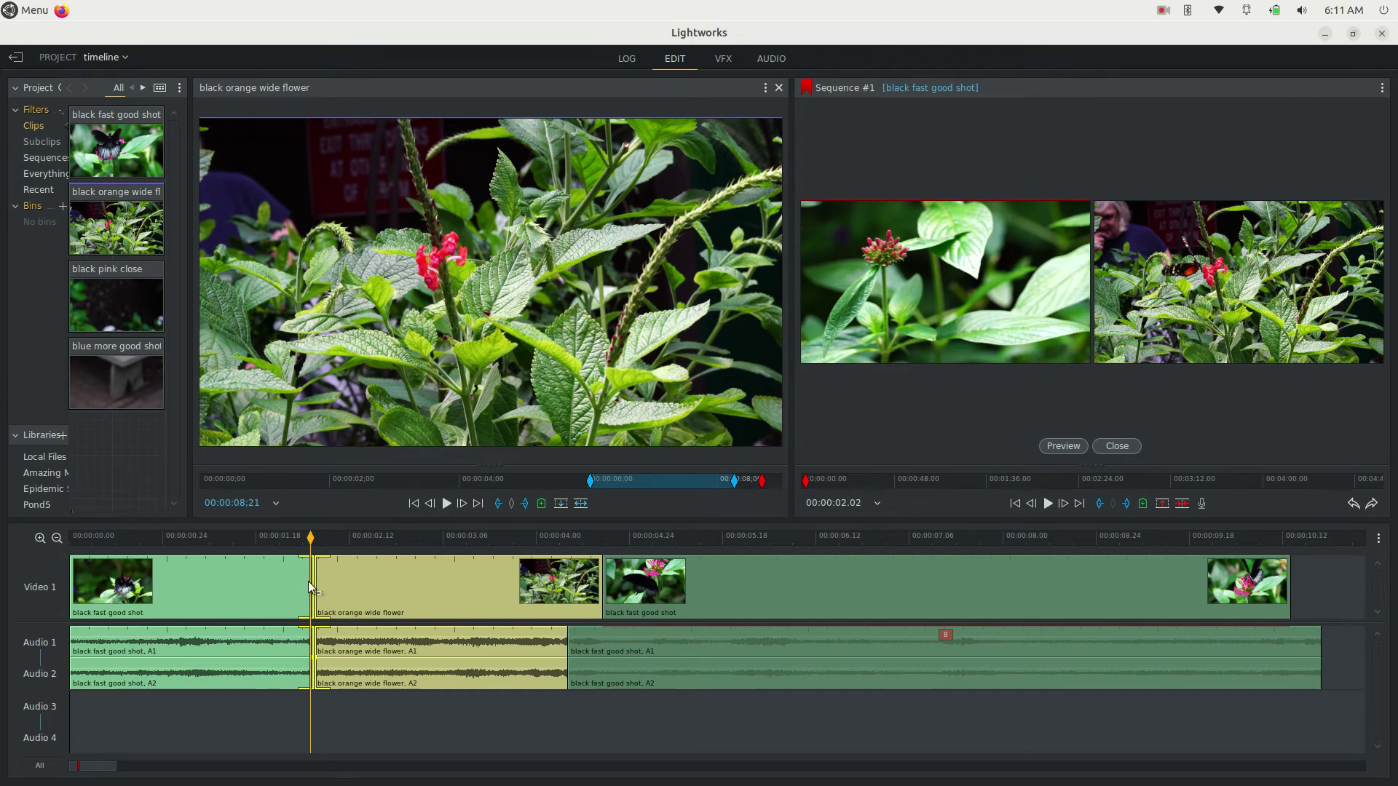
pyautogui.moveTo(315, 584)
pyautogui.mouseDown()
pyautogui.moveTo(418, 593)
pyautogui.moveTo(339, 595)
pyautogui.mouseUp()
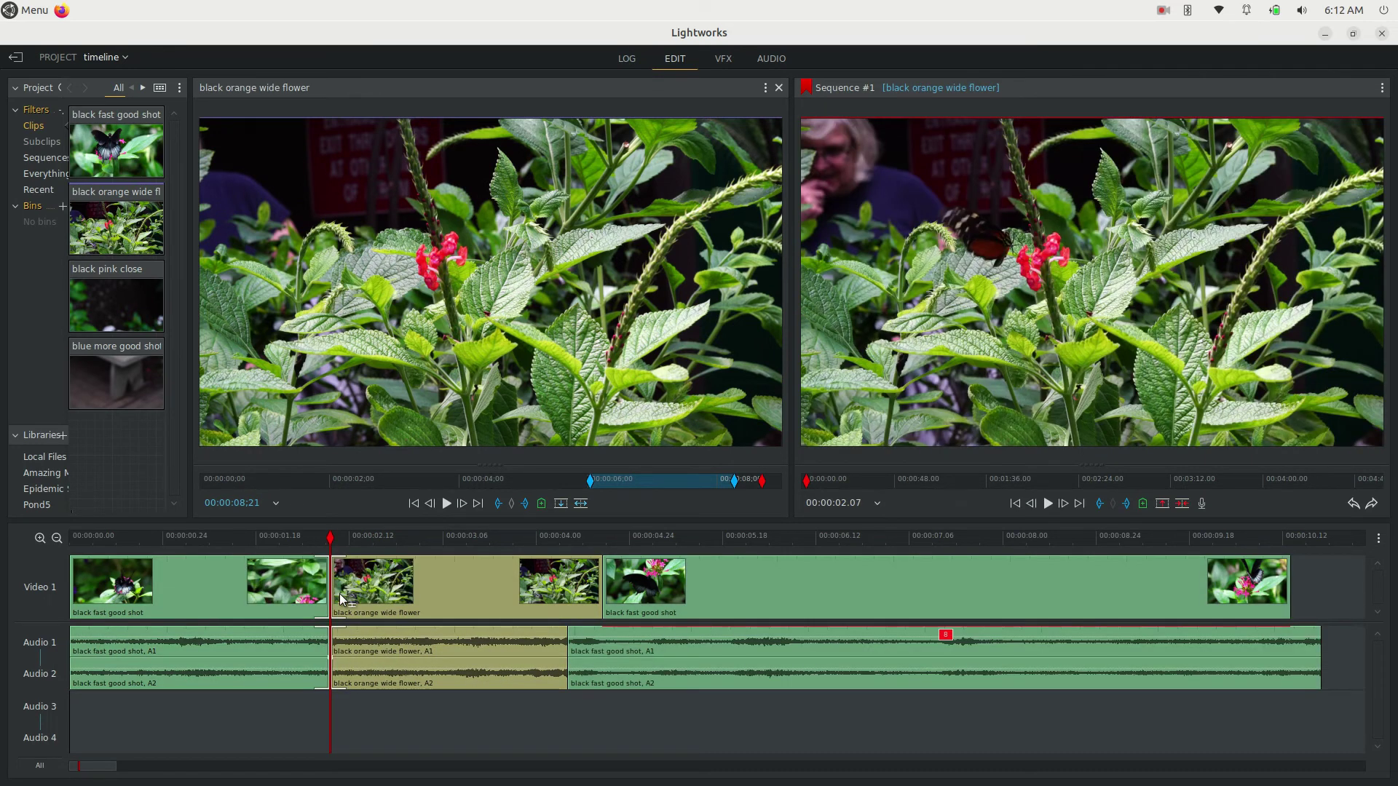
# Disable the Audio 1 and Audio 2 tracks, roll only the first video cut earlier to 00:00:01.21, and re-enable both tracks.
pyautogui.click(46, 659)
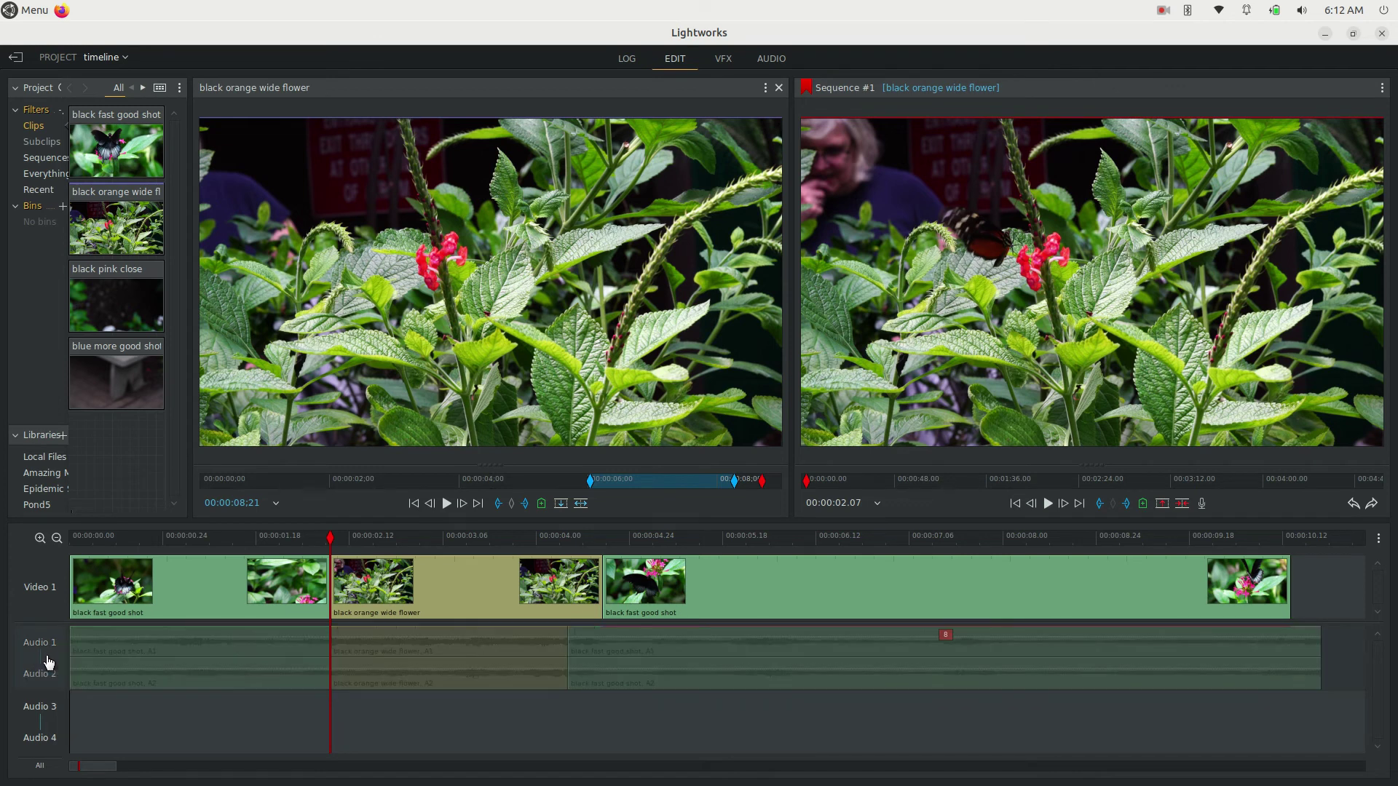
pyautogui.moveTo(330, 579); pyautogui.dragTo(268, 579)
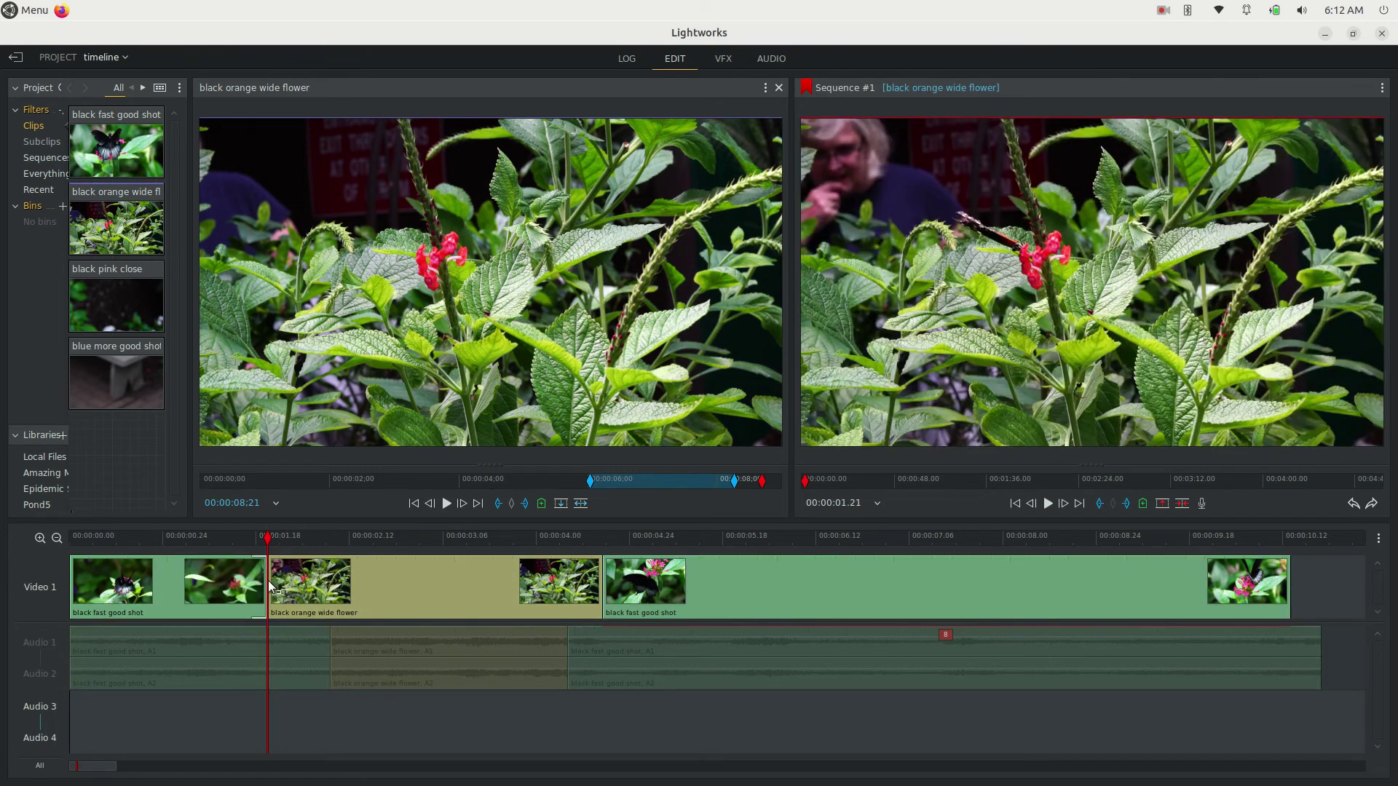
pyautogui.click(268, 580)
pyautogui.click(41, 659)
# Play the sequence from 00:00:01.02 to review the split video and audio cut.
pyautogui.click(194, 537)
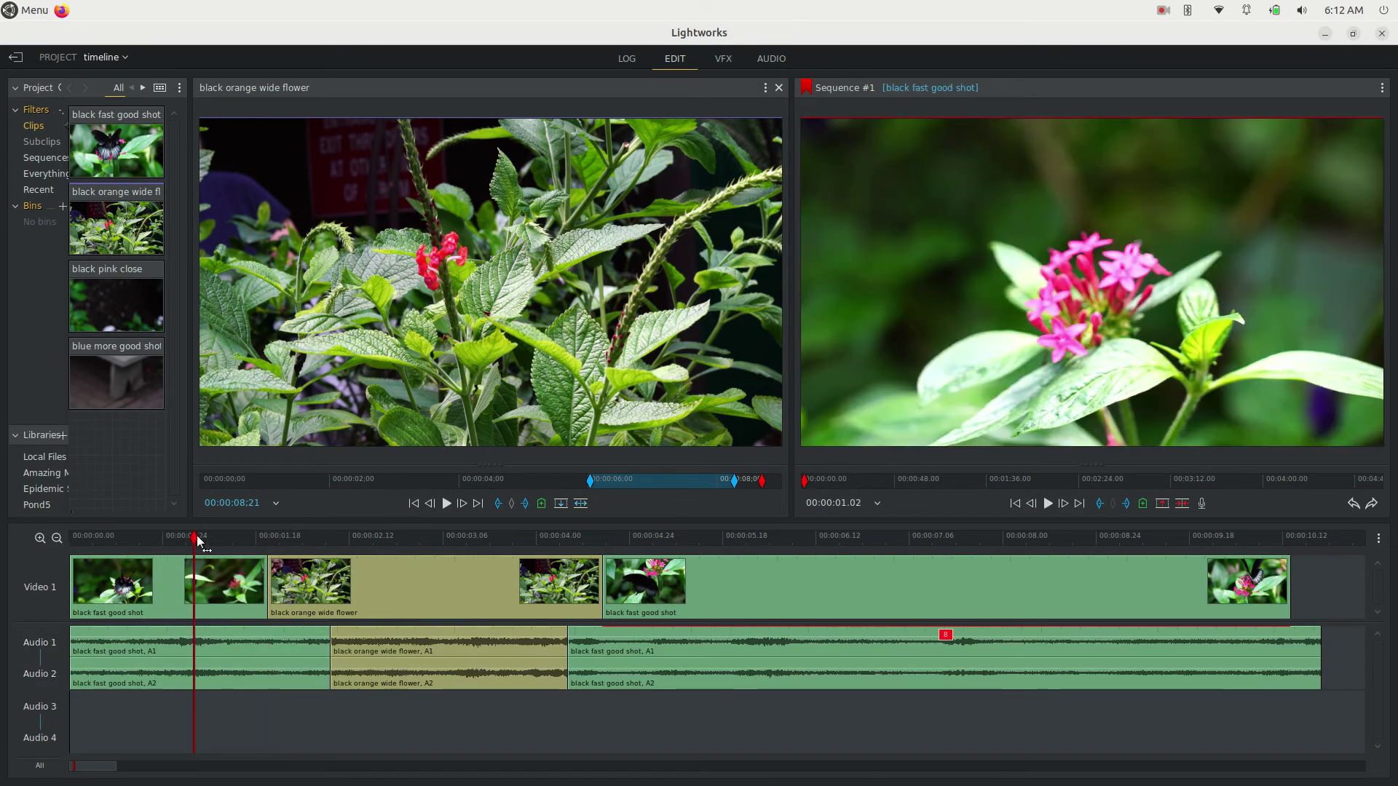
pyautogui.press('space')
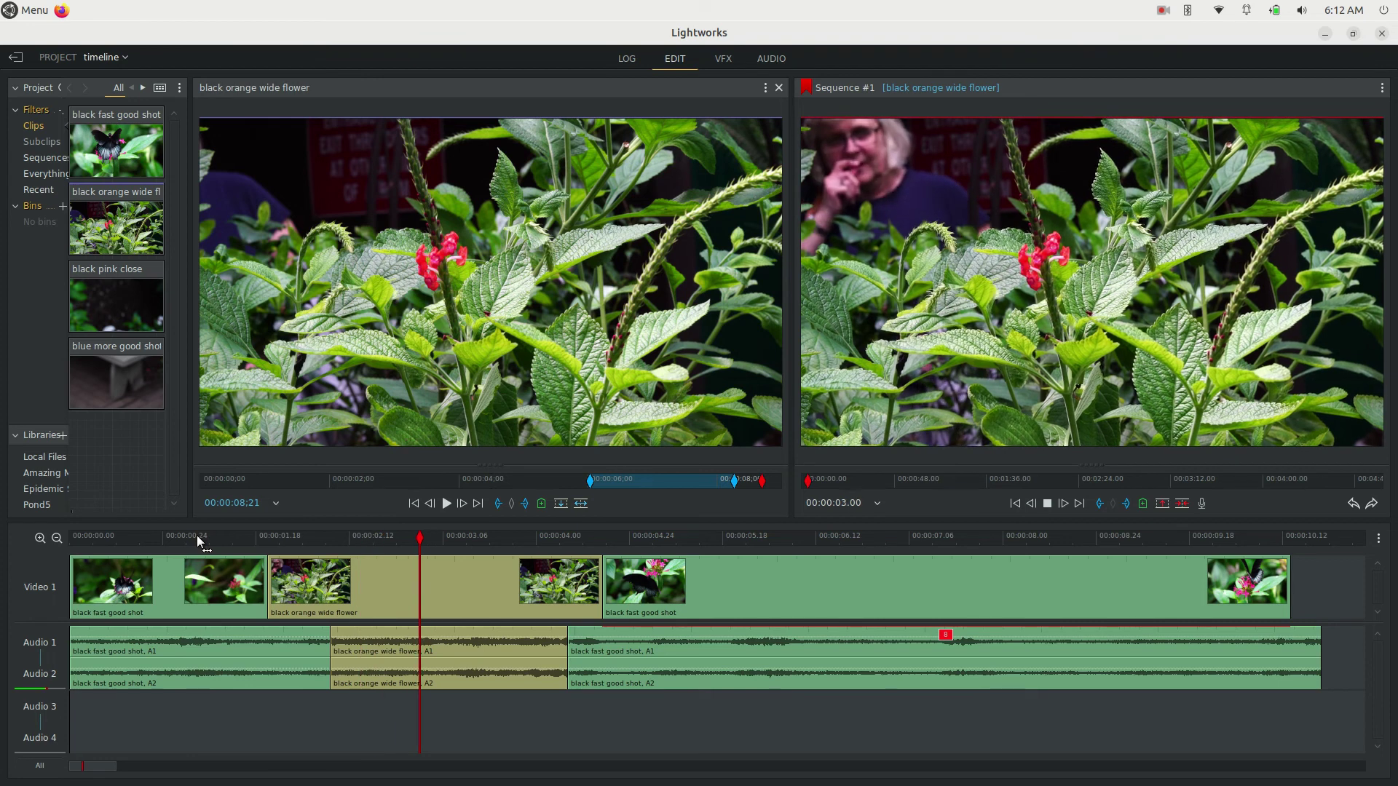
pyautogui.press('space')
# Slip the video and audio content of the black orange wide flower clip while previewing its edge frames, and finish the slip edit.
pyautogui.click(370, 580)
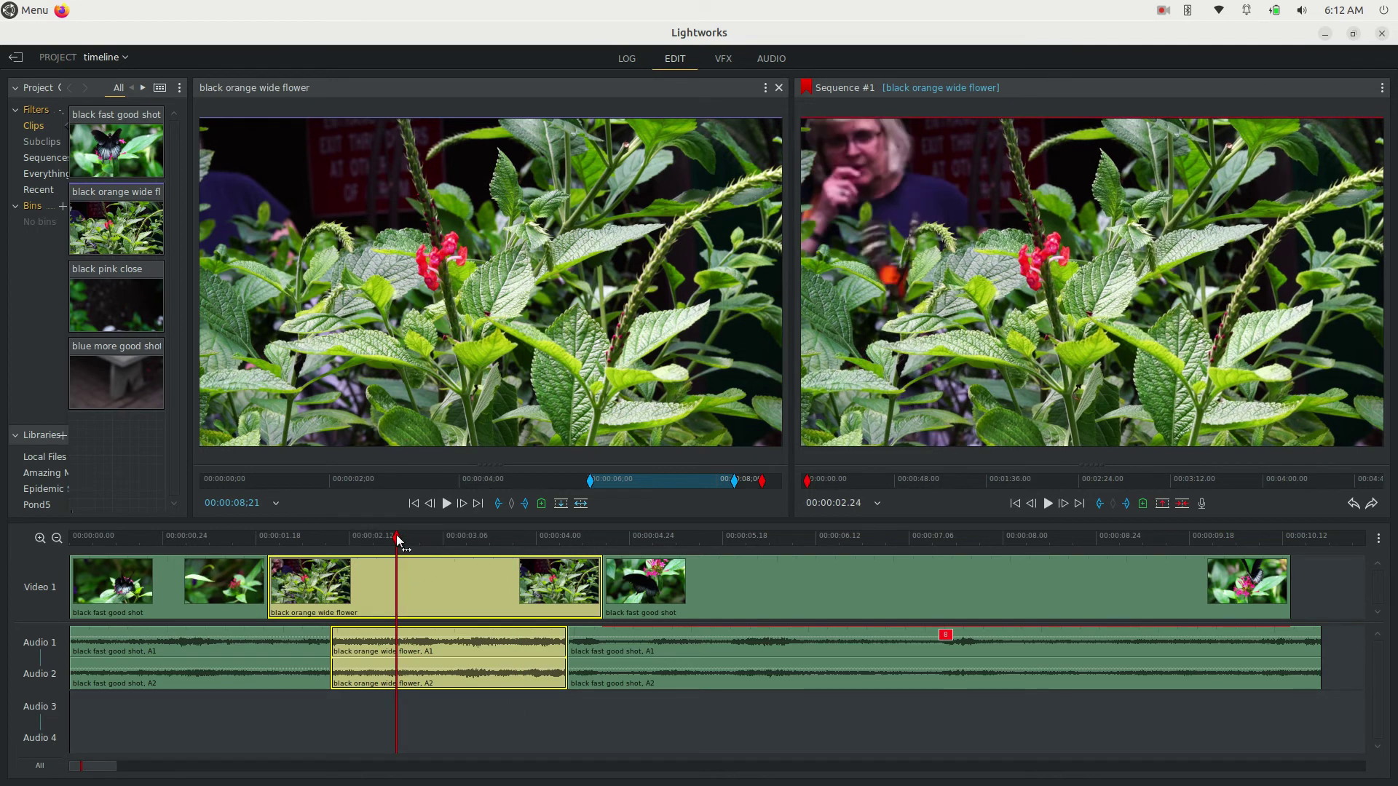
pyautogui.click(448, 537)
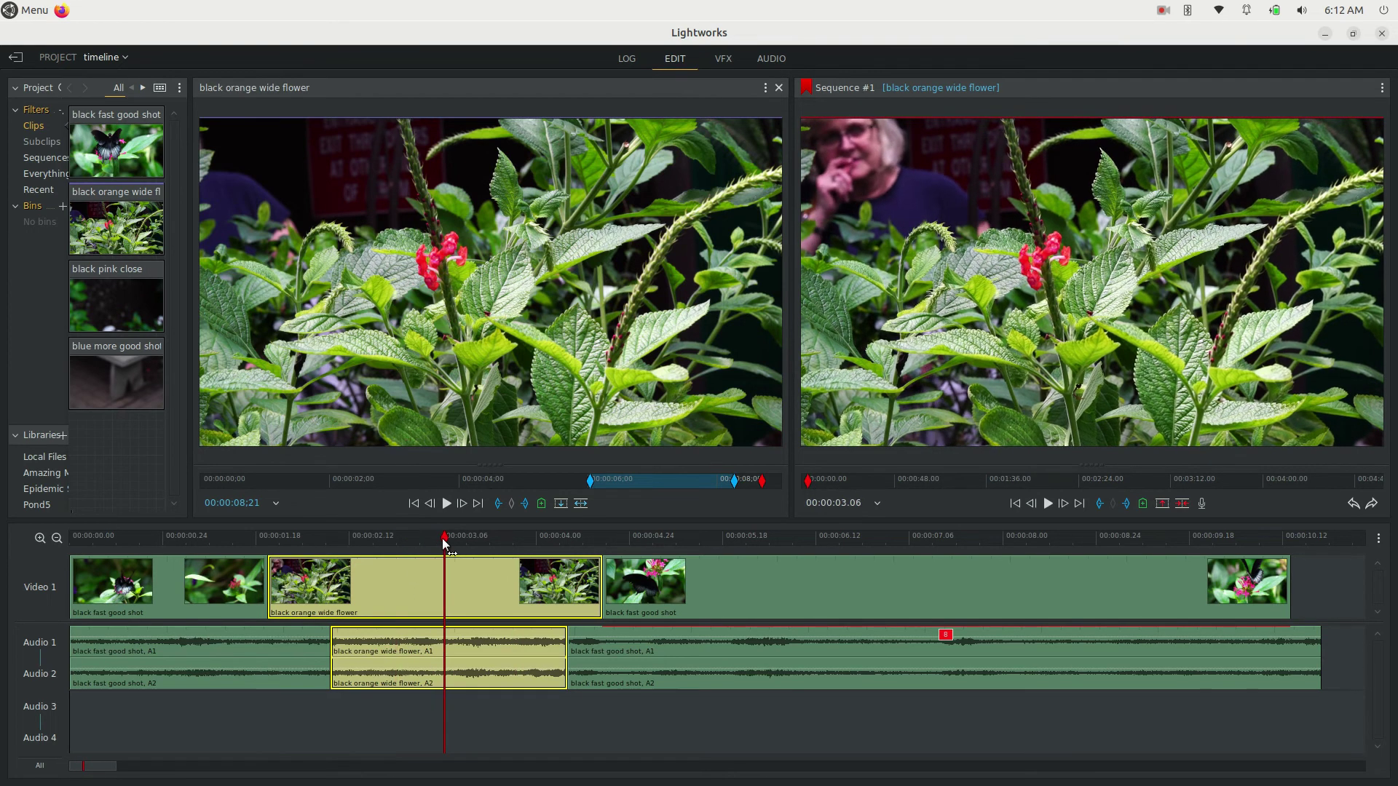
pyautogui.click(442, 595)
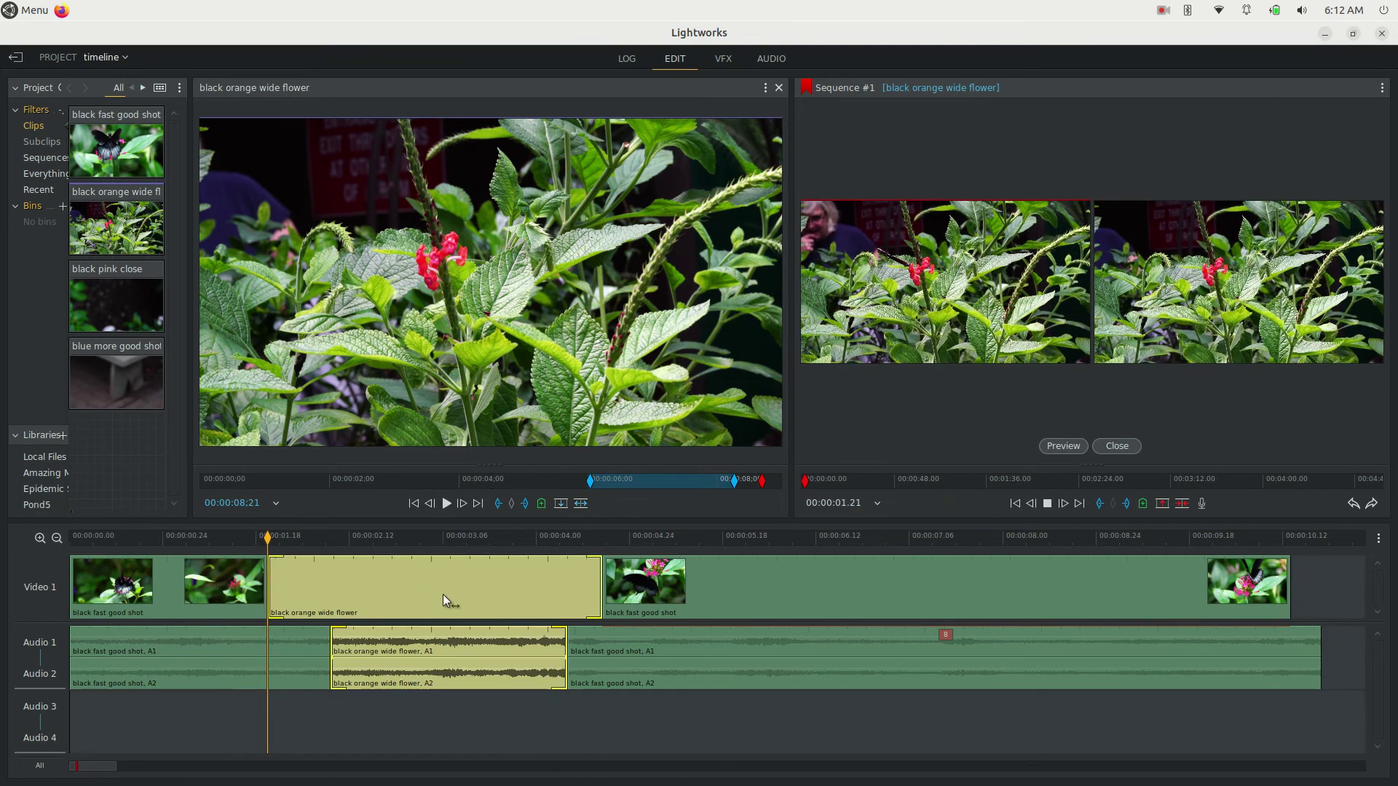
pyautogui.press('space')
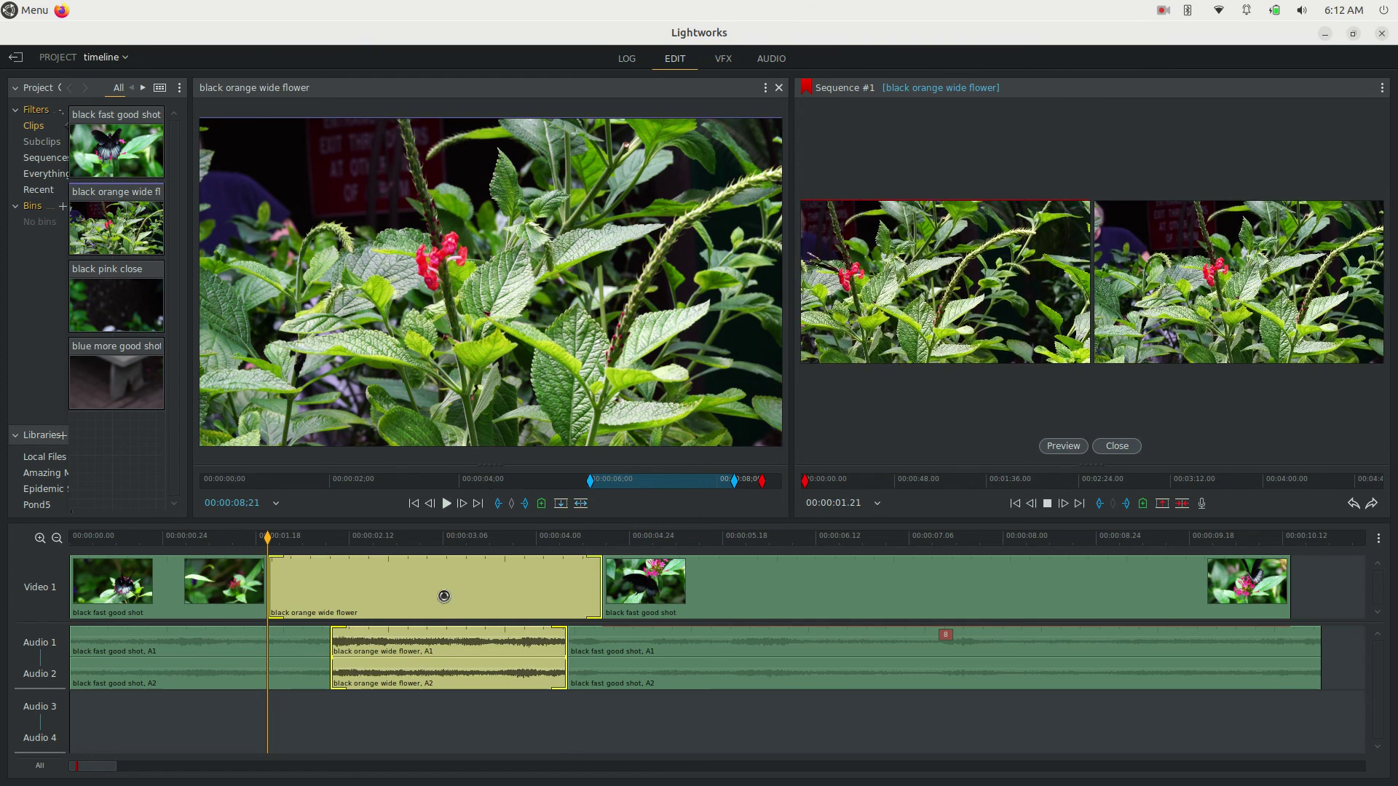
pyautogui.press('space')
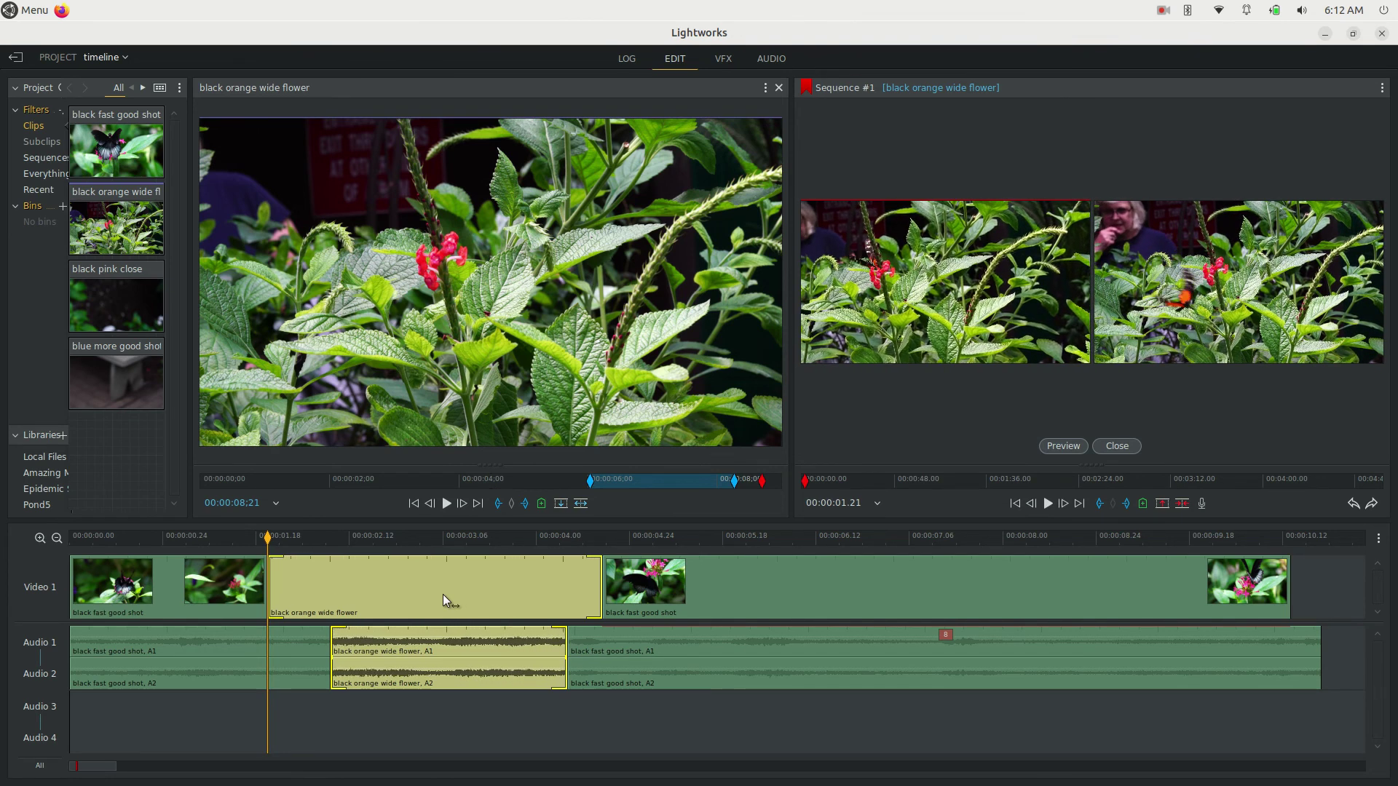
pyautogui.click(442, 594)
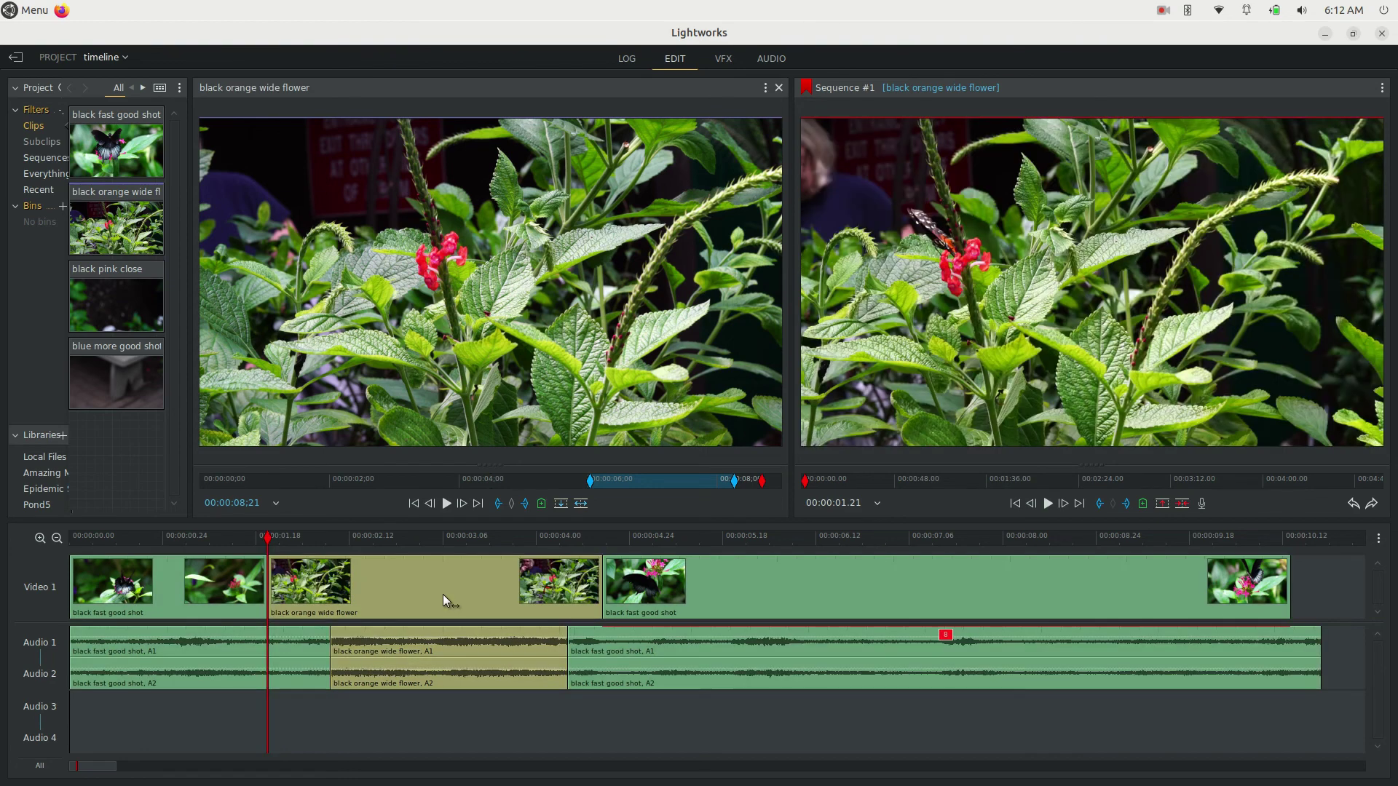
# Play the sequence from about 00:00:01.16 to review the slipped clip, and move the playhead to 00:00:07.24.
pyautogui.click(247, 536)
pyautogui.press('space')
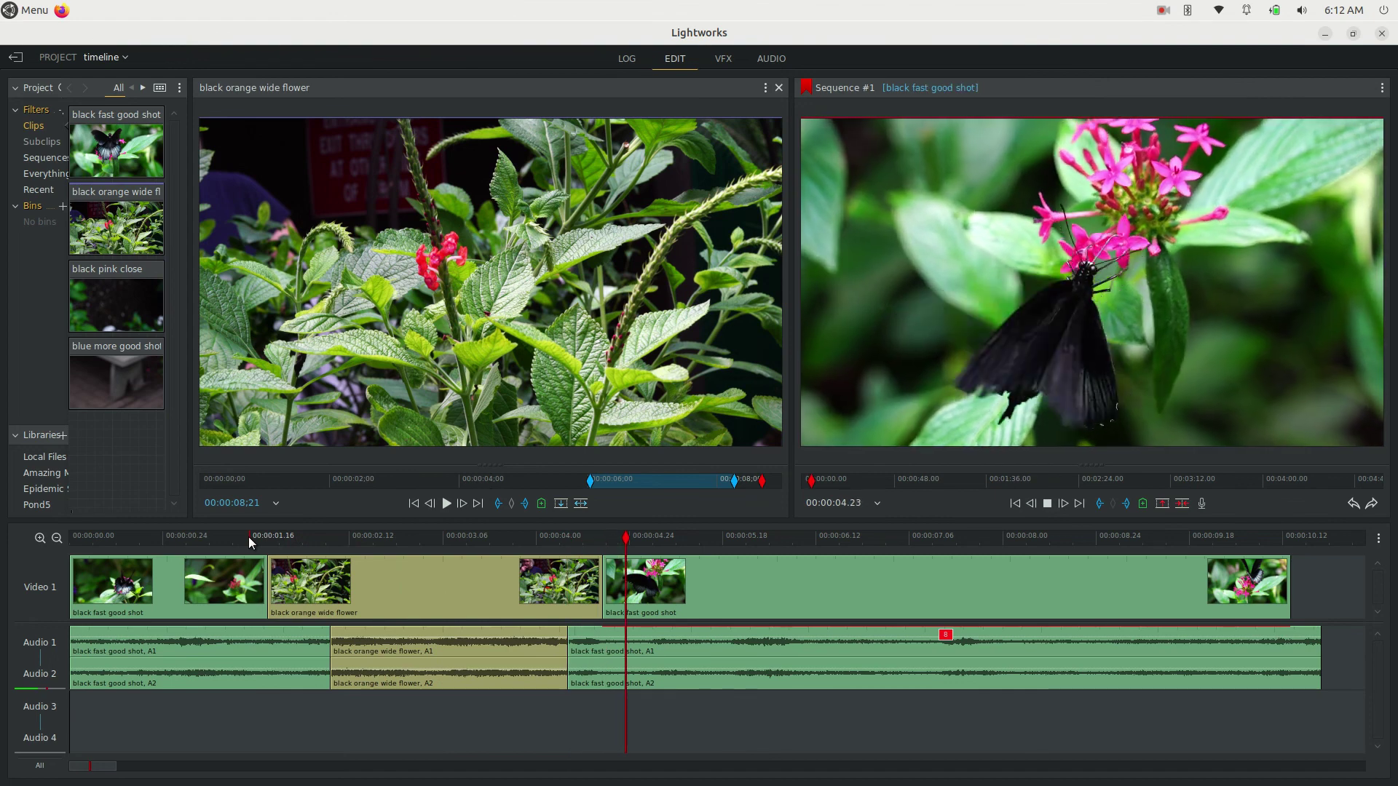
pyautogui.press('space')
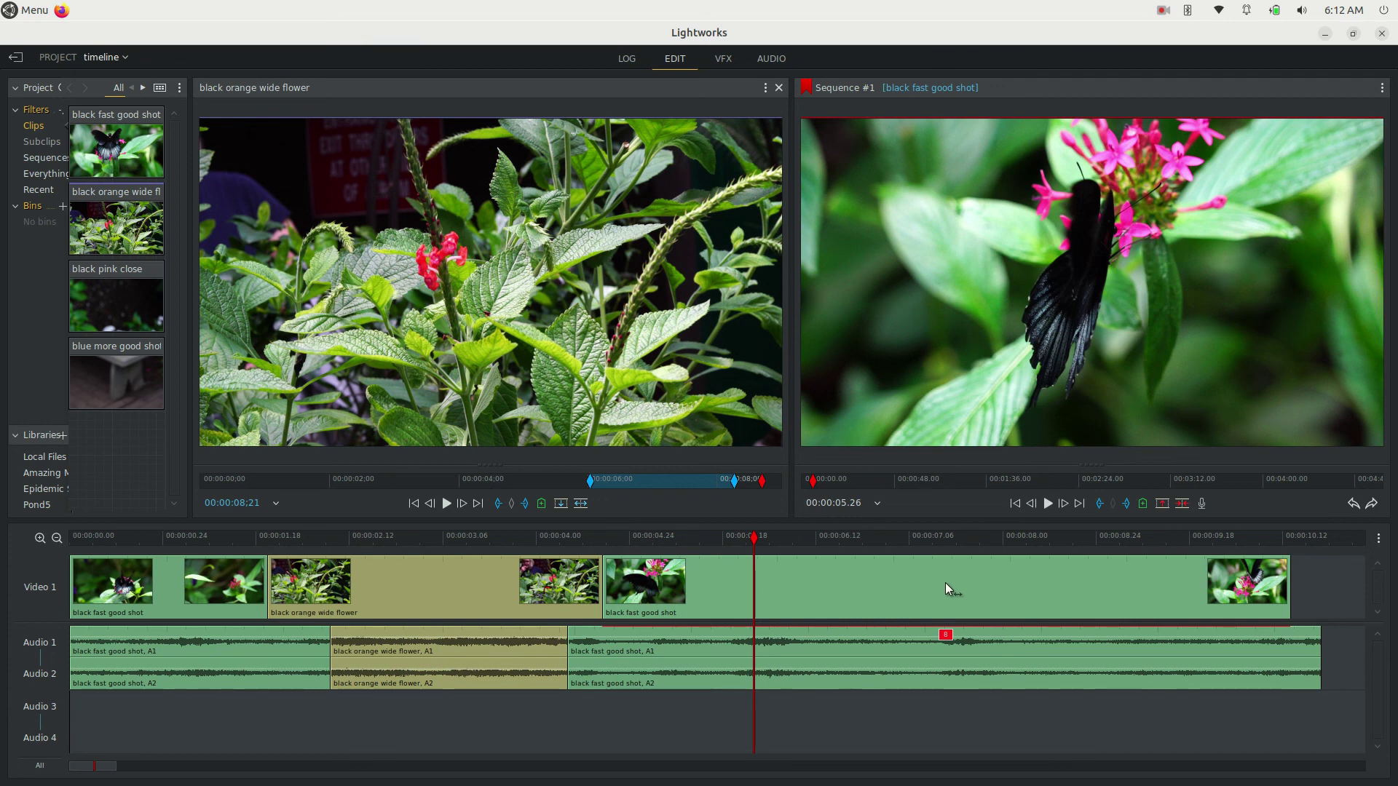
pyautogui.click(980, 535)
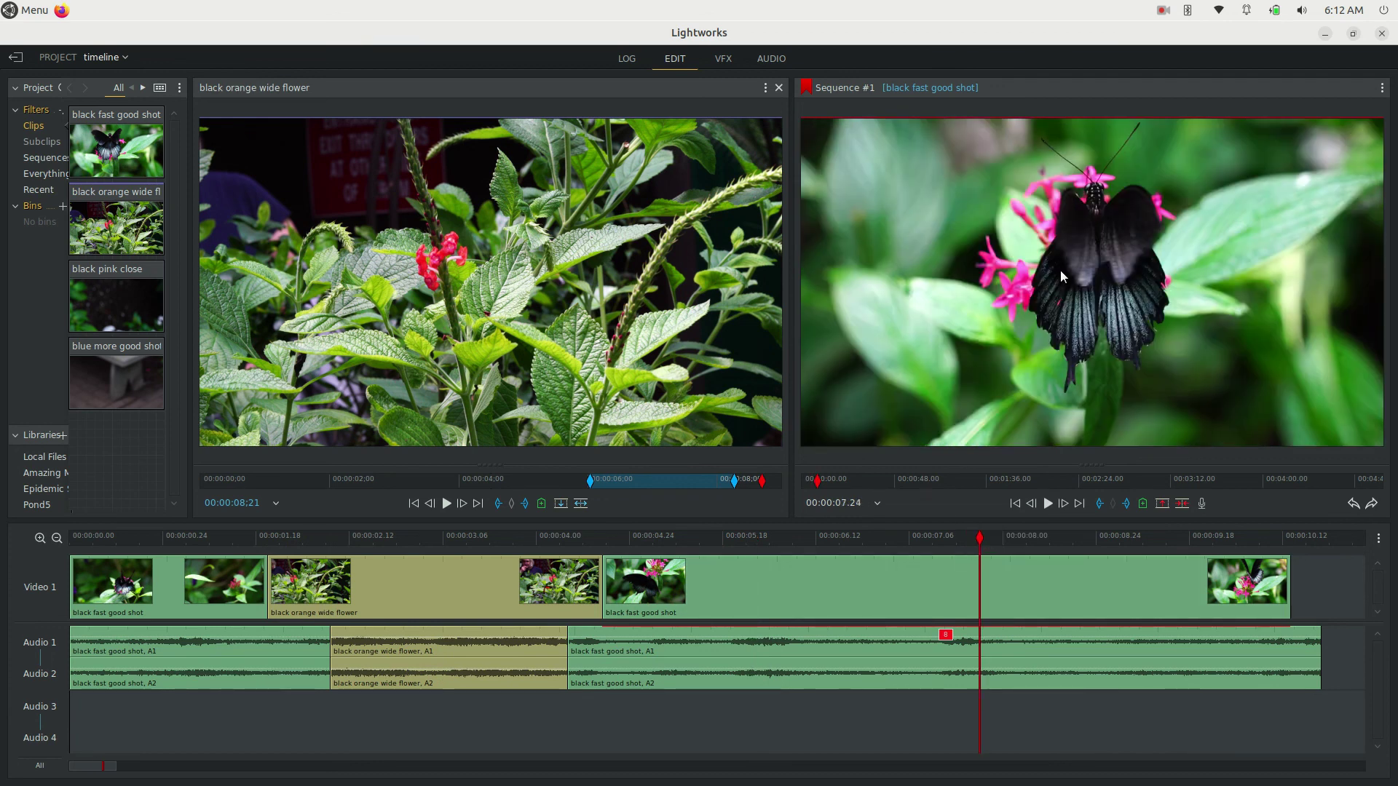